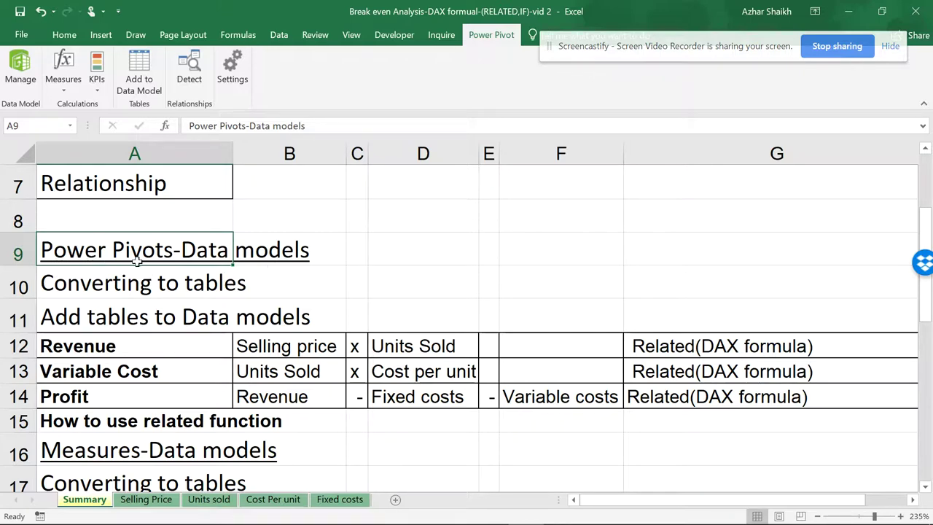
Browse the Selling Price, Units sold, Cost Per unit and Fixed costs sheets and the SellingPrice named range
scroll(201, 305, "down", 1)
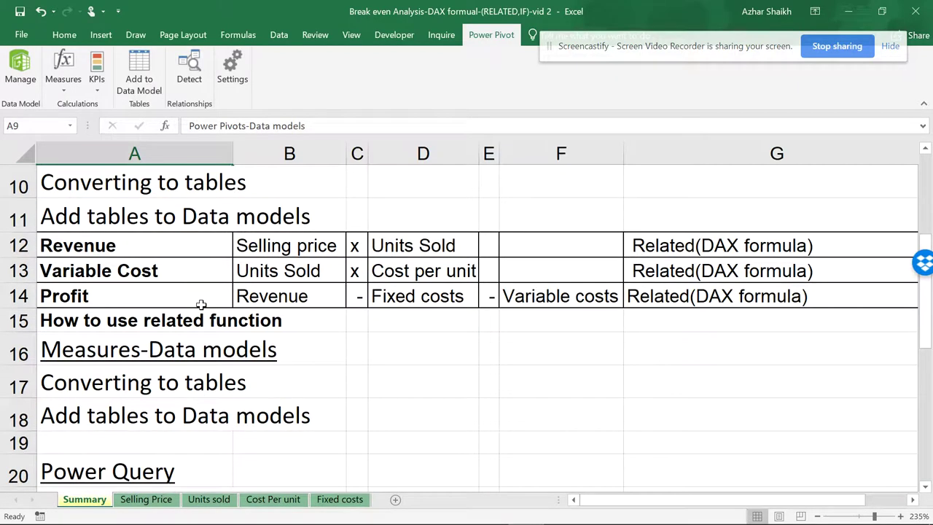
scroll(201, 305, "up", 3)
scroll(260, 297, "down", 3)
left_click(146, 499)
left_click(209, 500)
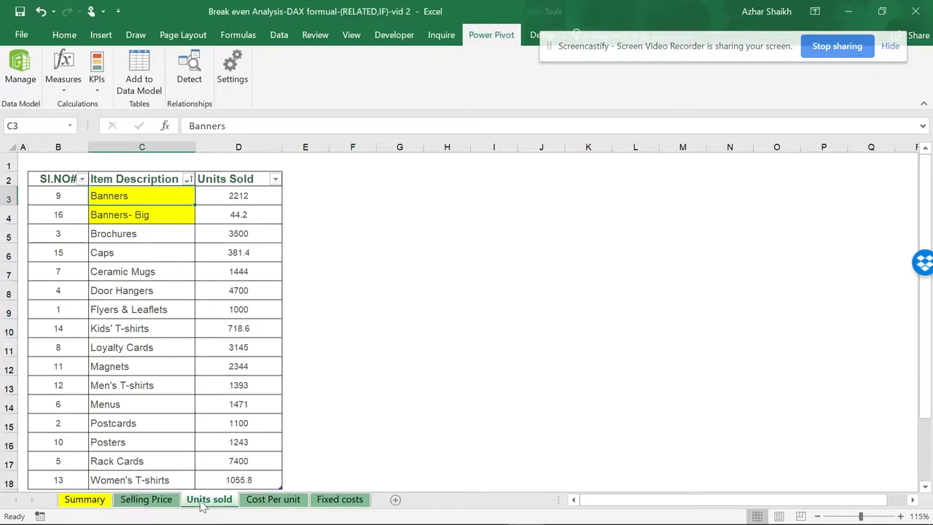
left_click(266, 502)
left_click(349, 502)
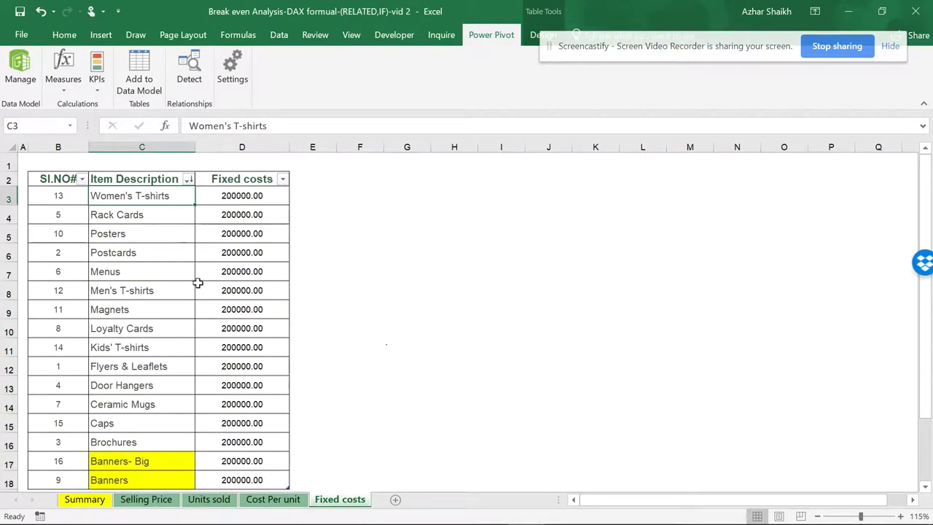
left_click(70, 125)
left_click(58, 143)
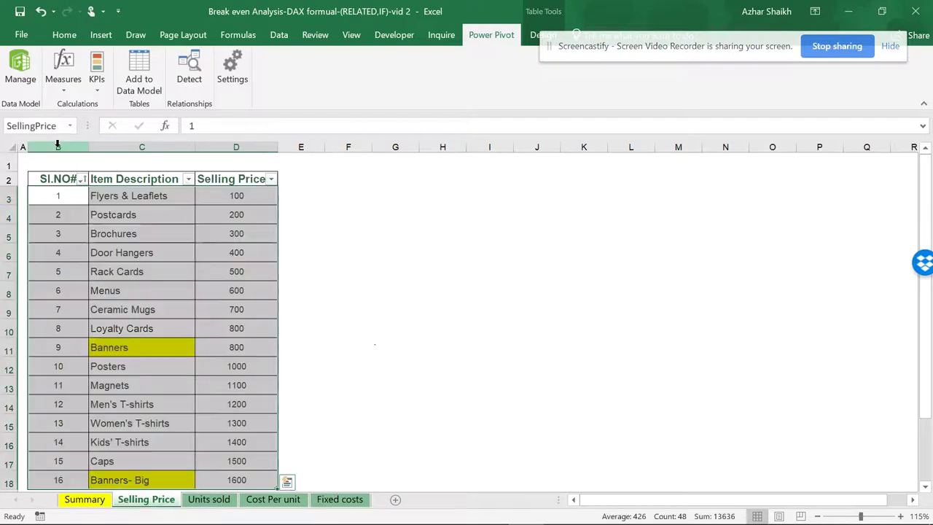
left_click(208, 500)
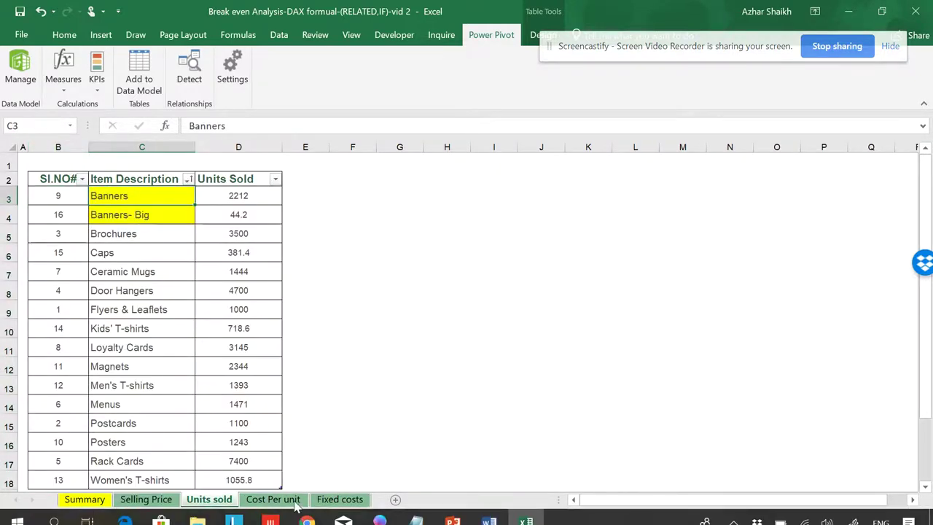
Cycle through the source sheets once more and return to the Summary sheet
left_click(289, 467)
left_click(273, 499)
left_click(340, 500)
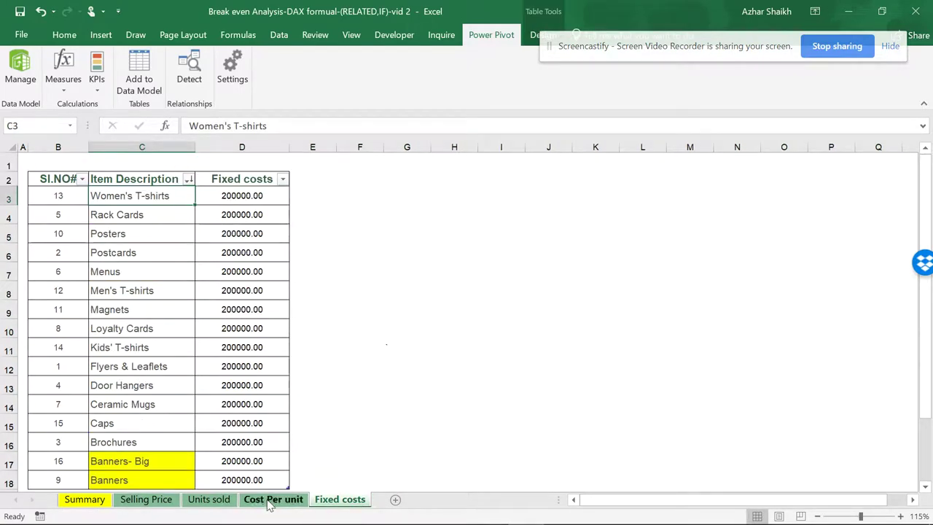
left_click(154, 502)
left_click(84, 500)
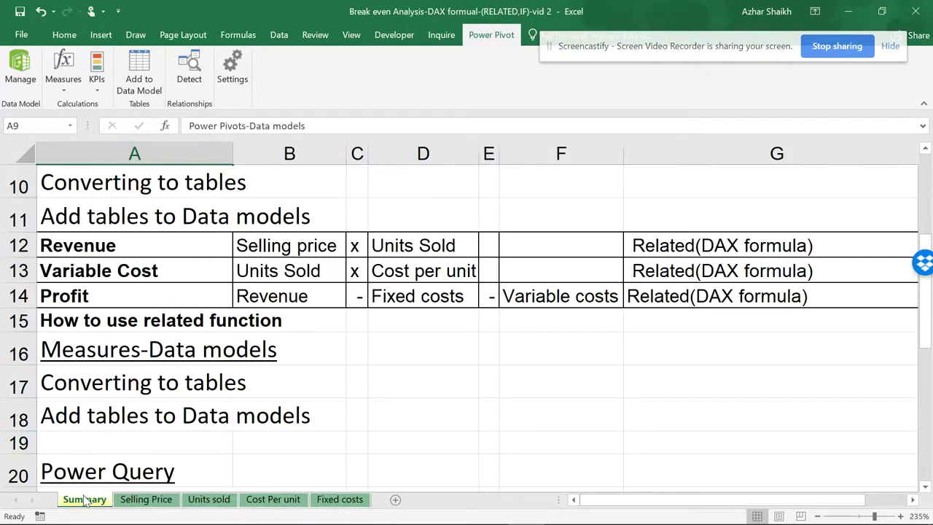
Walk through the Summary plan for Revenue, Variable Cost and Profit in rows 12–14
left_click(301, 249)
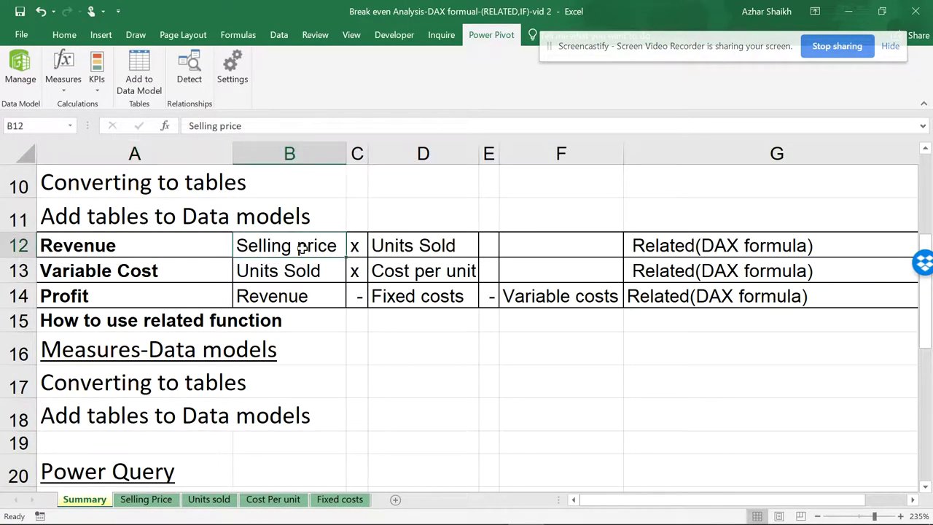
left_click(454, 249)
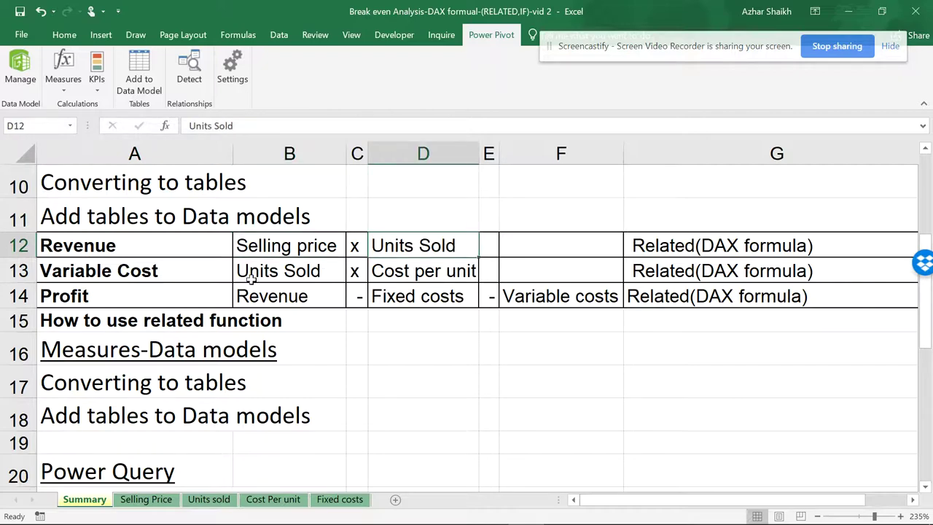
left_click(92, 254)
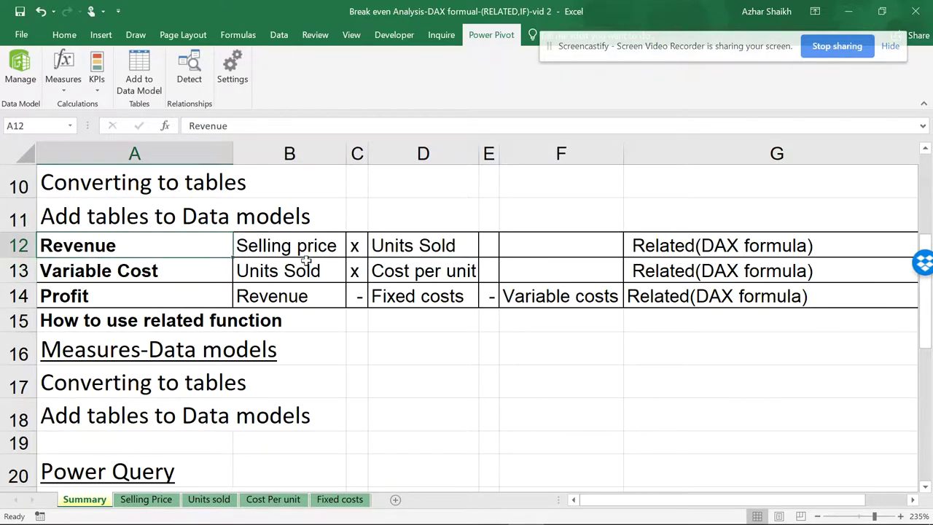
left_click(138, 271)
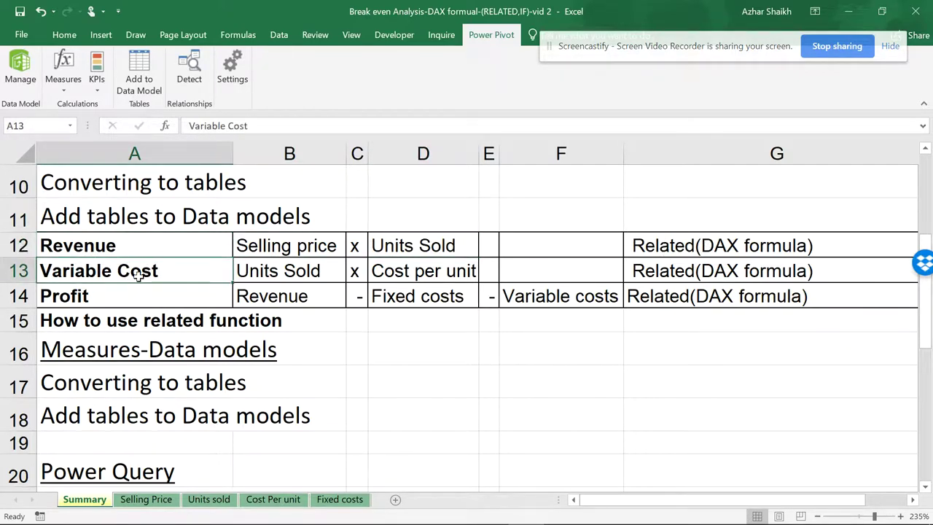
left_click(296, 271)
left_click(379, 274)
left_click(156, 275)
left_click(151, 299)
left_click(239, 298)
left_click(411, 296)
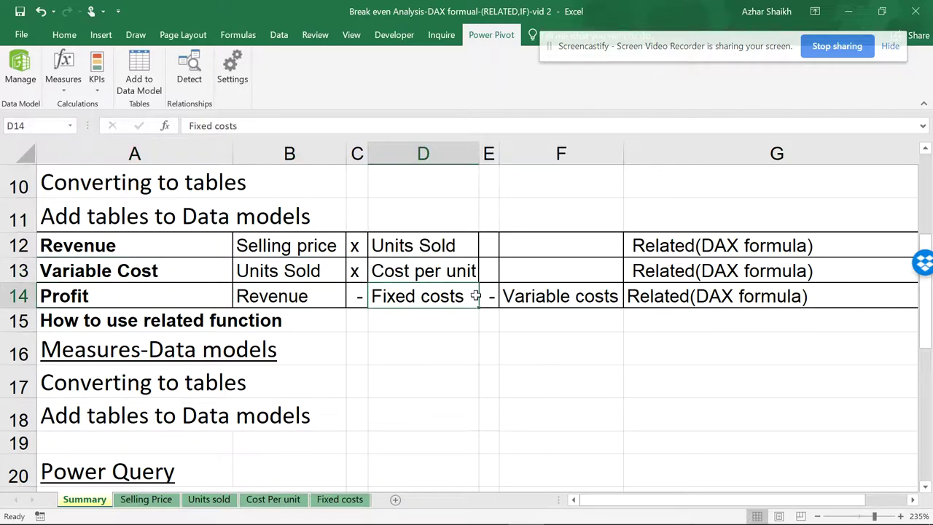
left_click(525, 299)
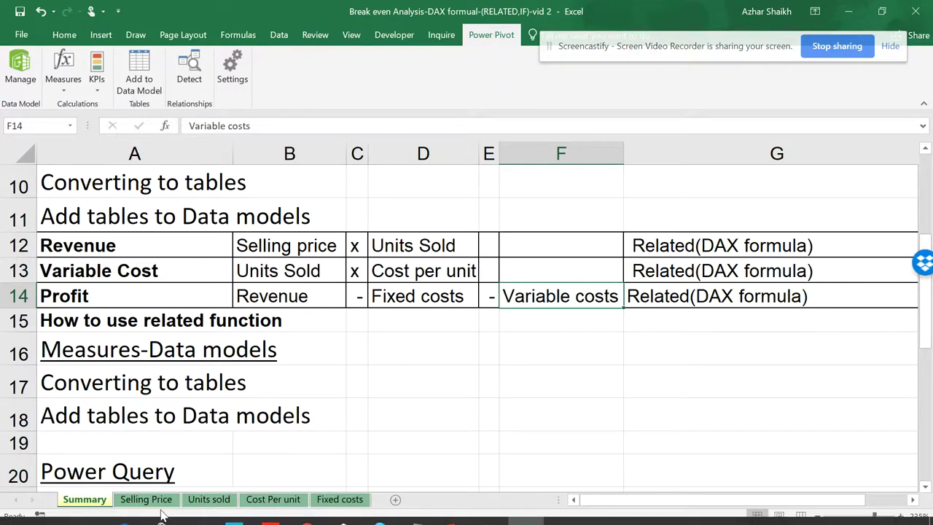
Review the Selling Price item list, including Banners and Banners- Big, then go to Units sold
left_click(146, 500)
left_click(121, 276)
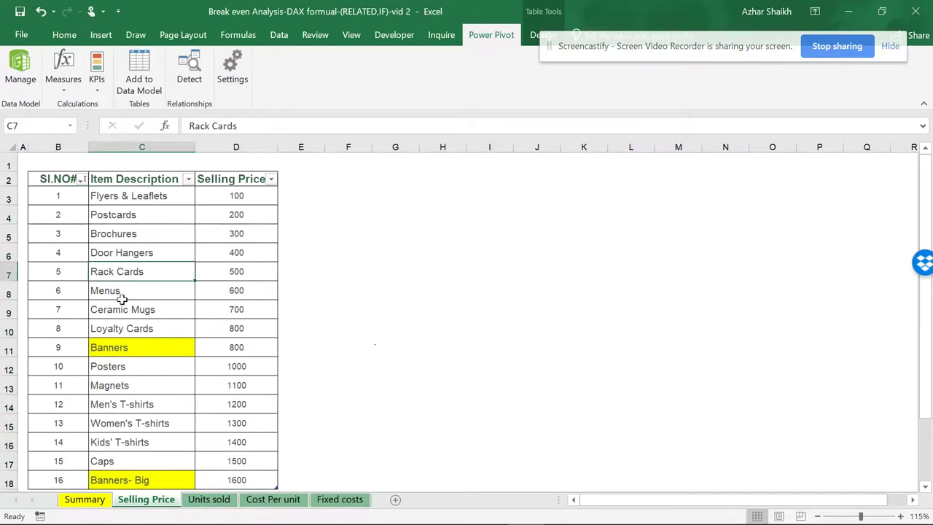
left_click(110, 350)
left_click(140, 478)
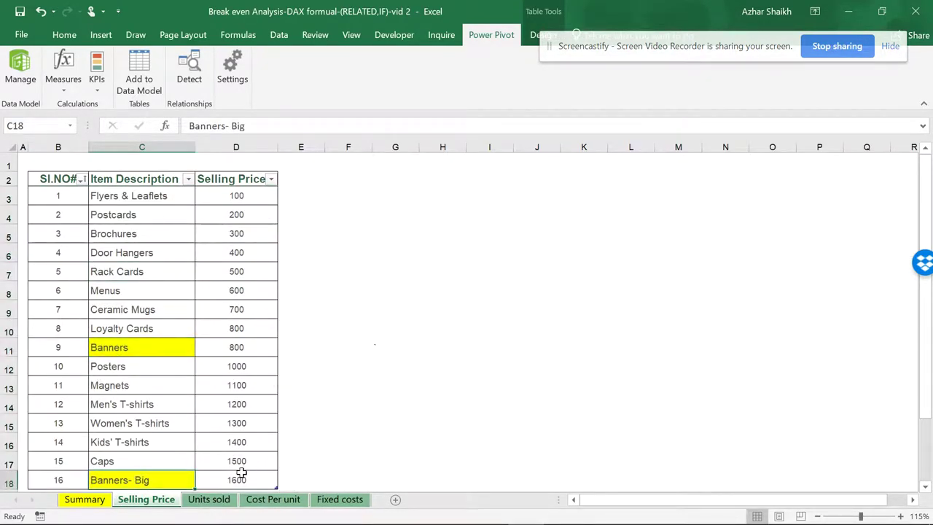
left_click(208, 500)
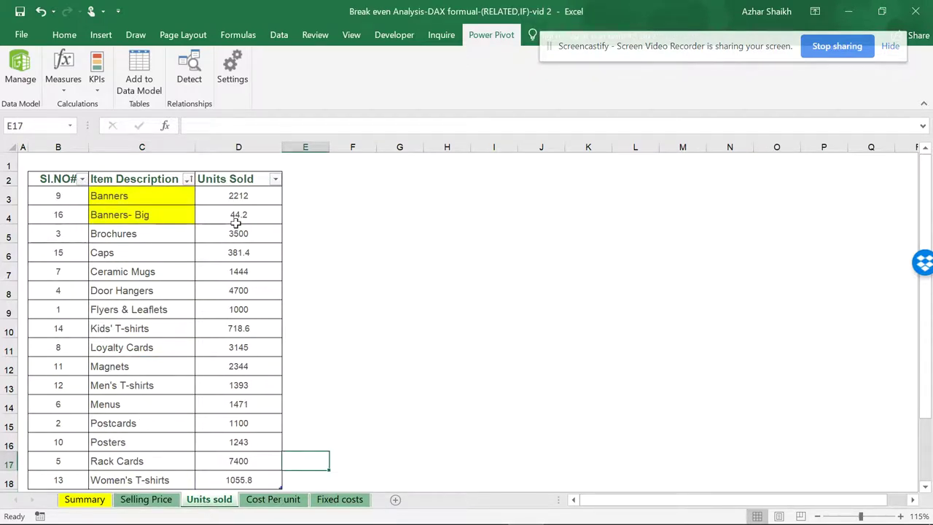
Show the Queries & Connections pane and check the still-empty Power Pivot data model
left_click(279, 35)
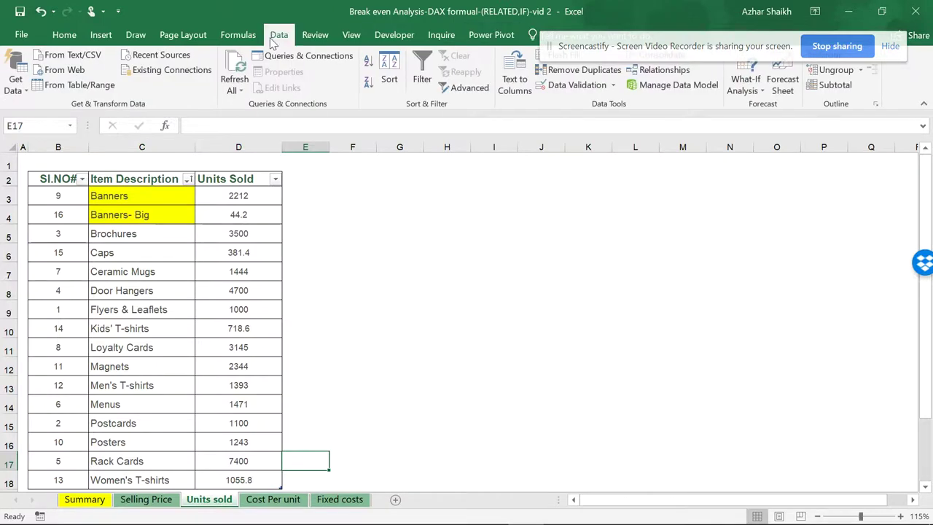
left_click(307, 57)
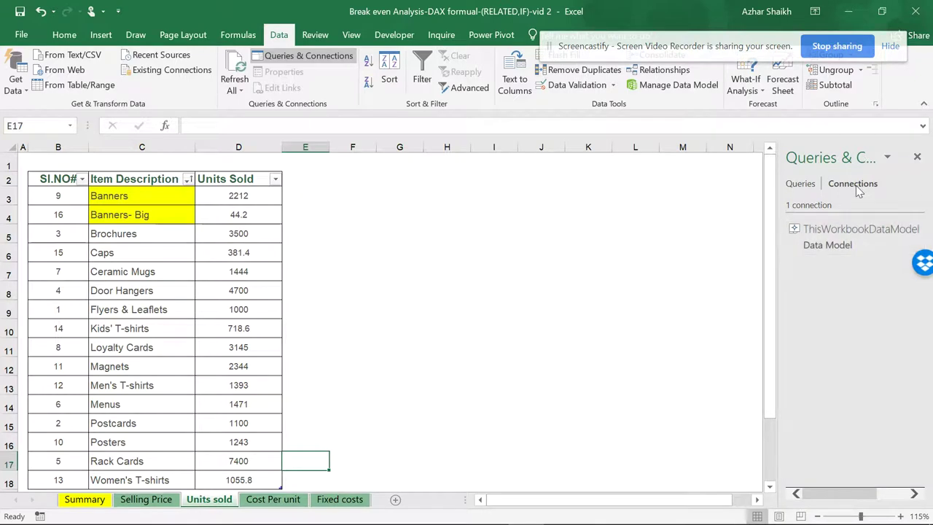
left_click(800, 184)
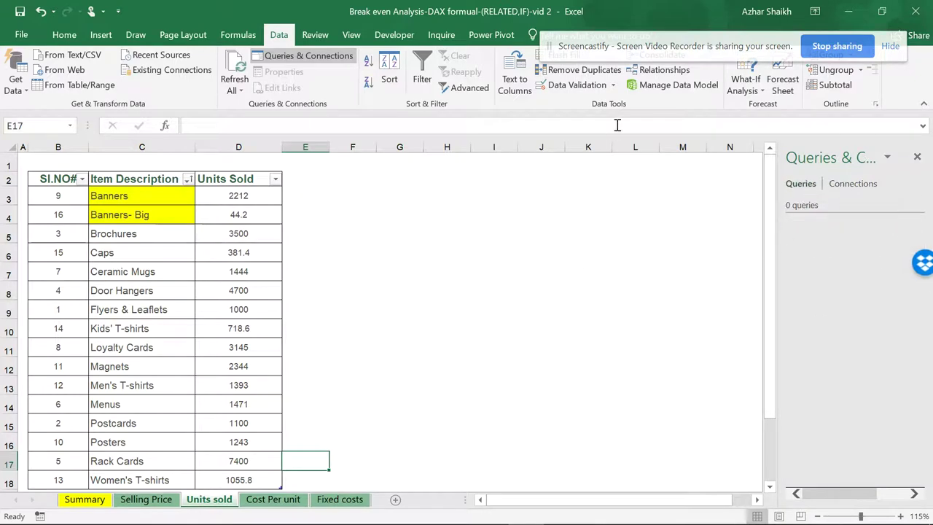
left_click(660, 85)
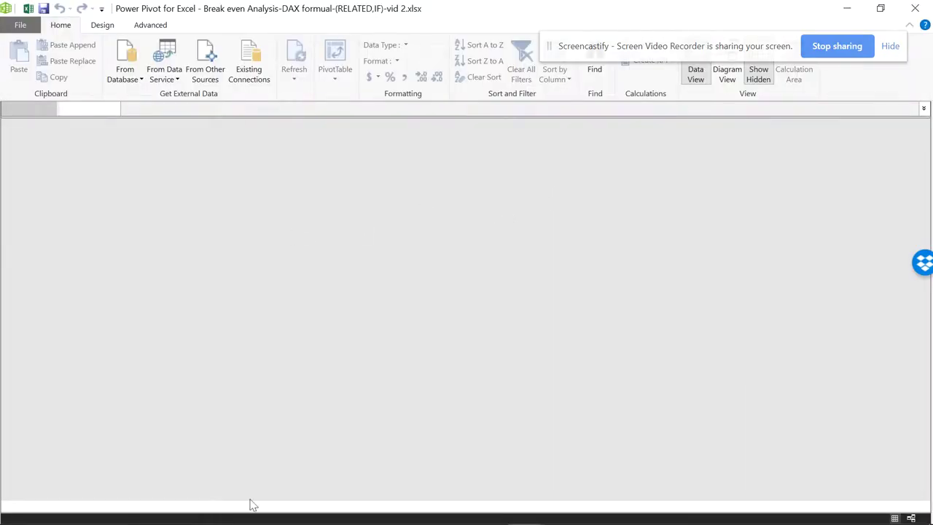
left_click(915, 8)
Add the Selling Price table to the Power Pivot data model
left_click(142, 500)
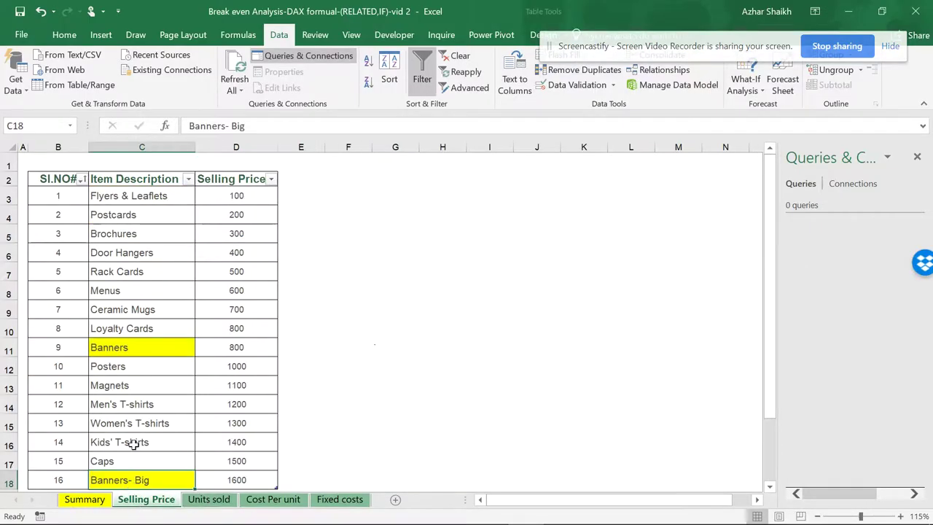
left_click(171, 252)
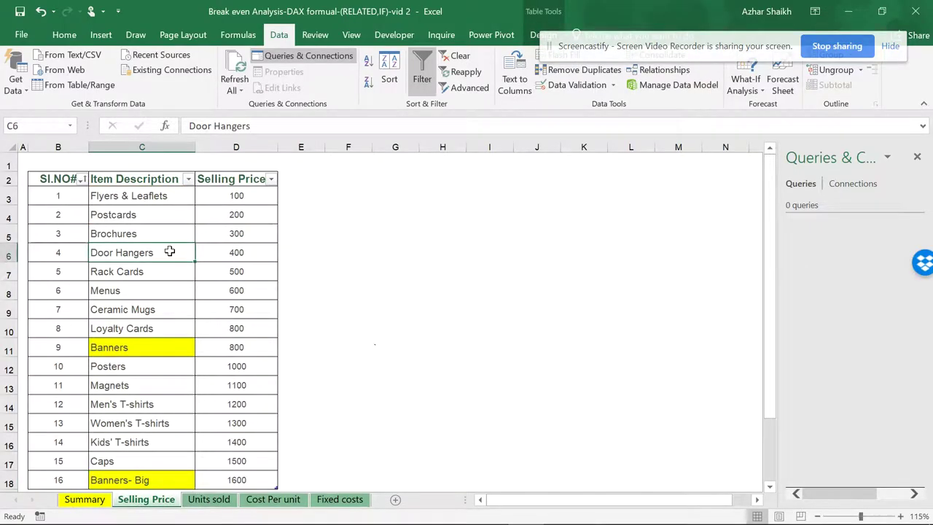
left_click(491, 35)
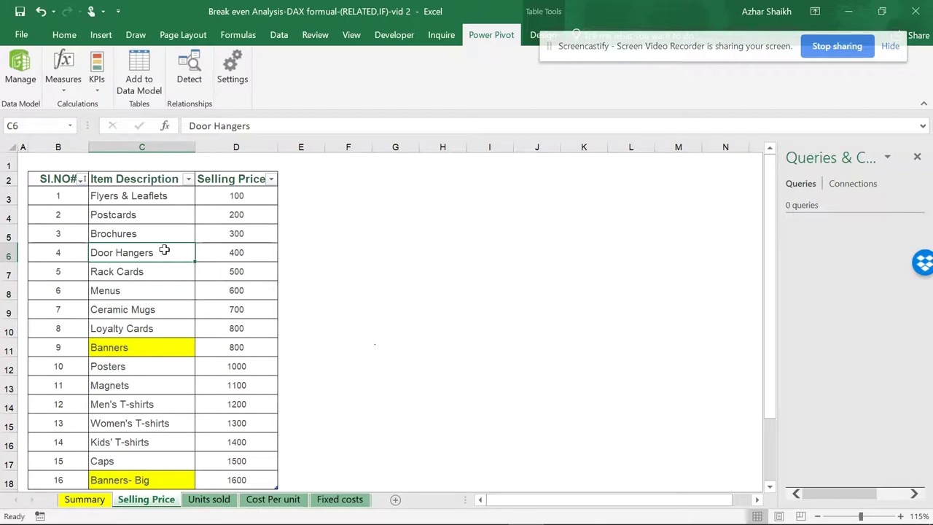
left_click(54, 128)
left_click(70, 130)
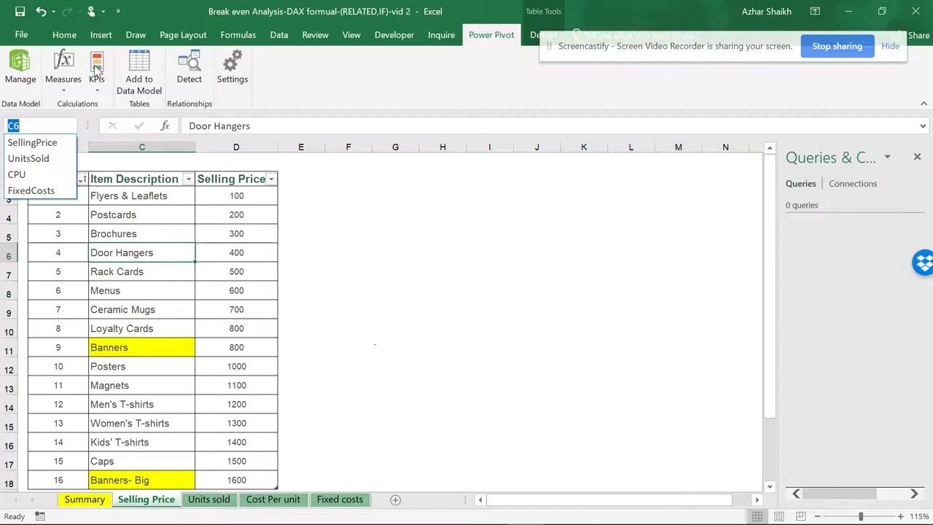
key("Escape")
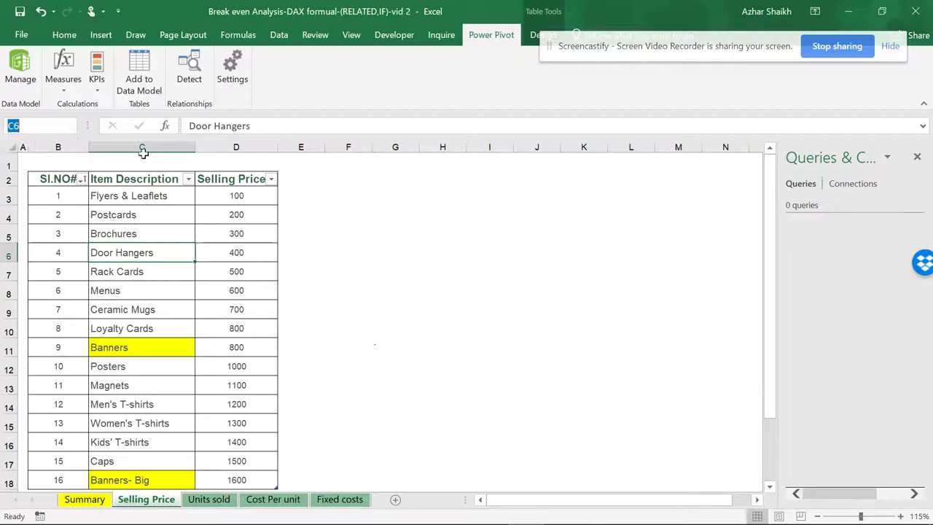
left_click(139, 81)
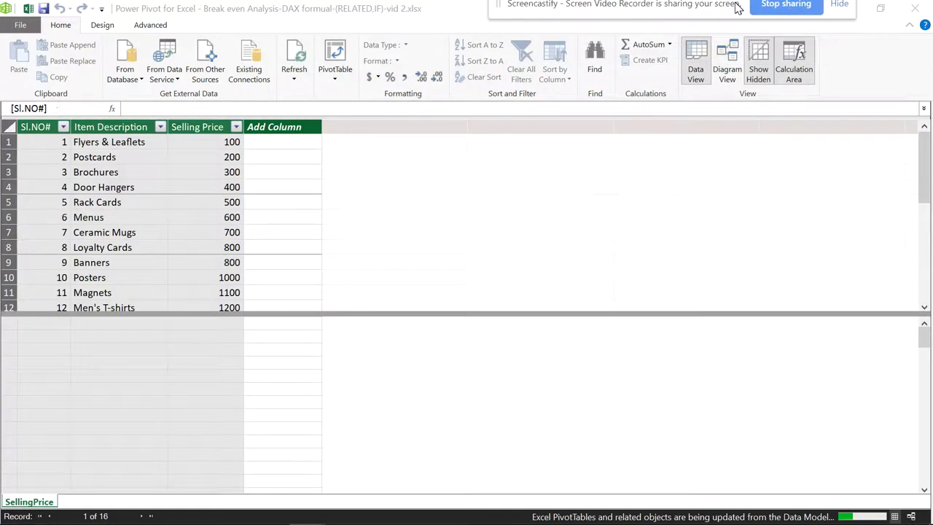
left_click(915, 8)
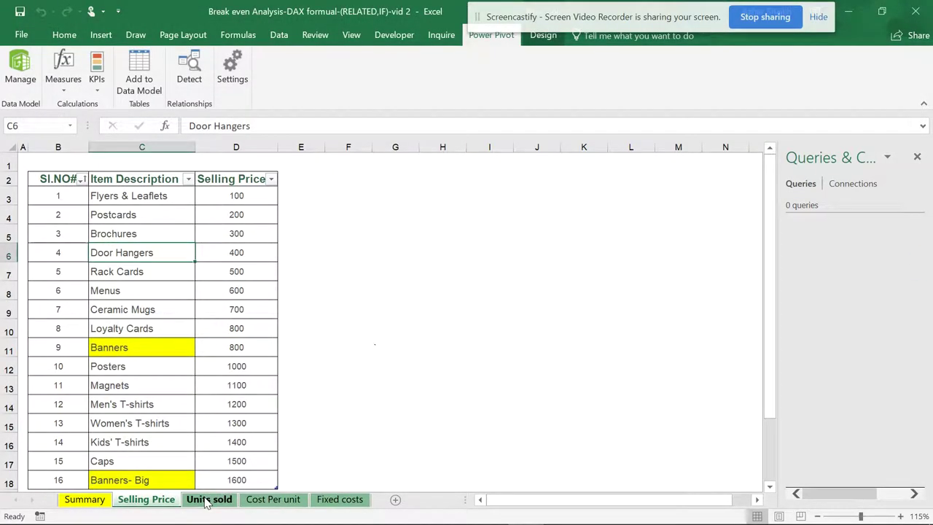
Add the Units Sold and Cost per unit tables to the data model
left_click(208, 500)
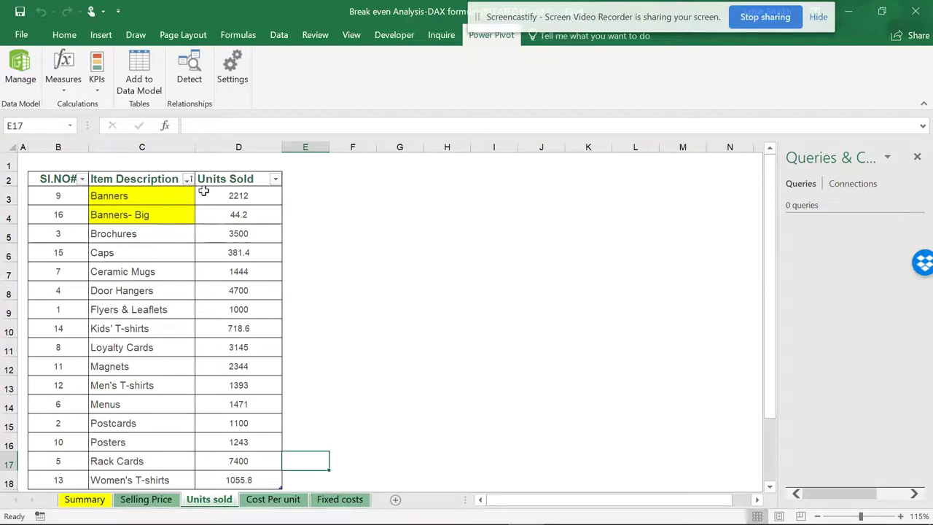
left_click(177, 289)
left_click(139, 73)
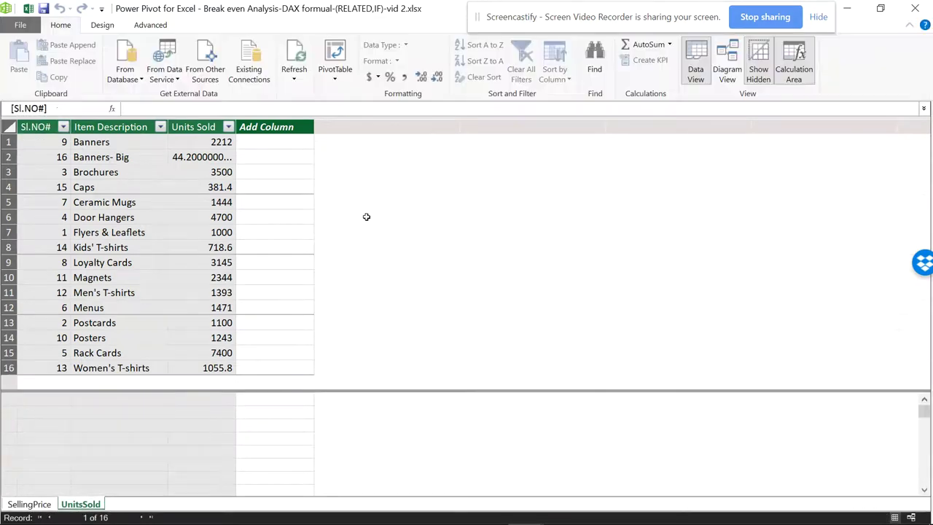
left_click(915, 8)
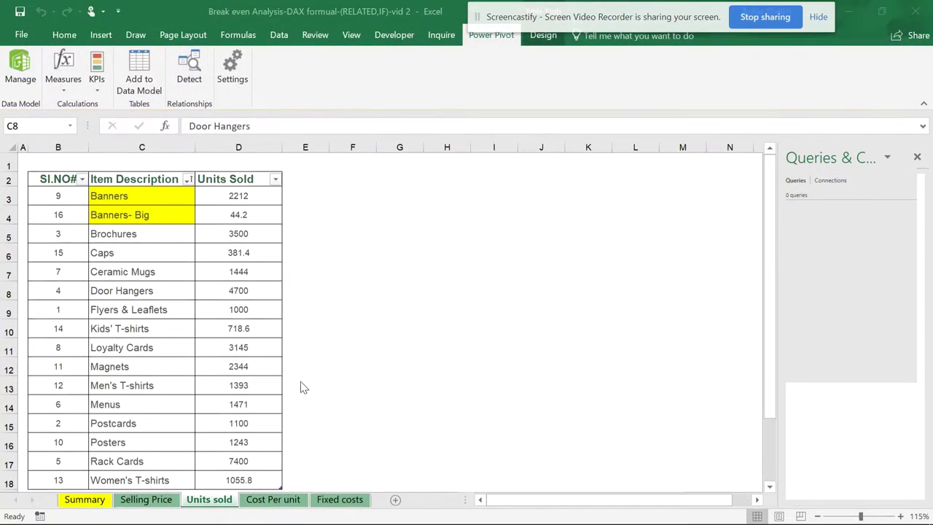
left_click(273, 500)
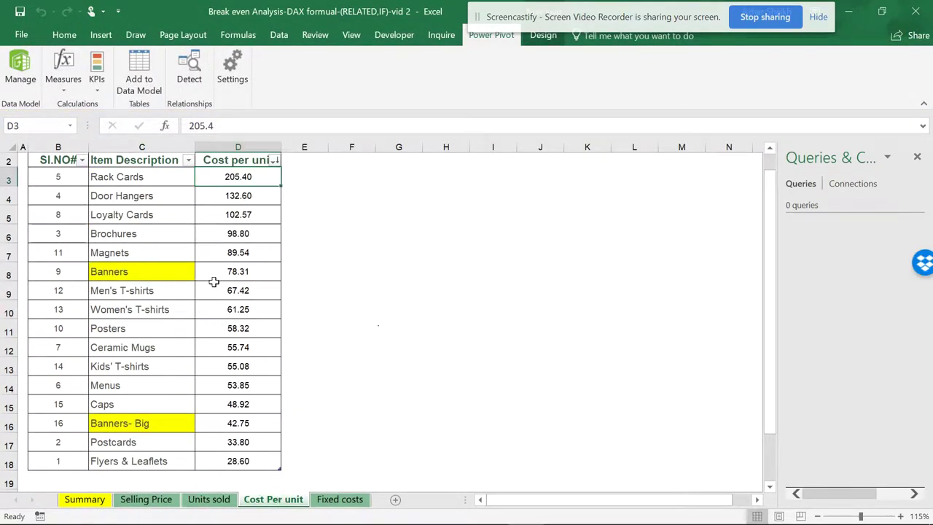
left_click(238, 290)
left_click(139, 73)
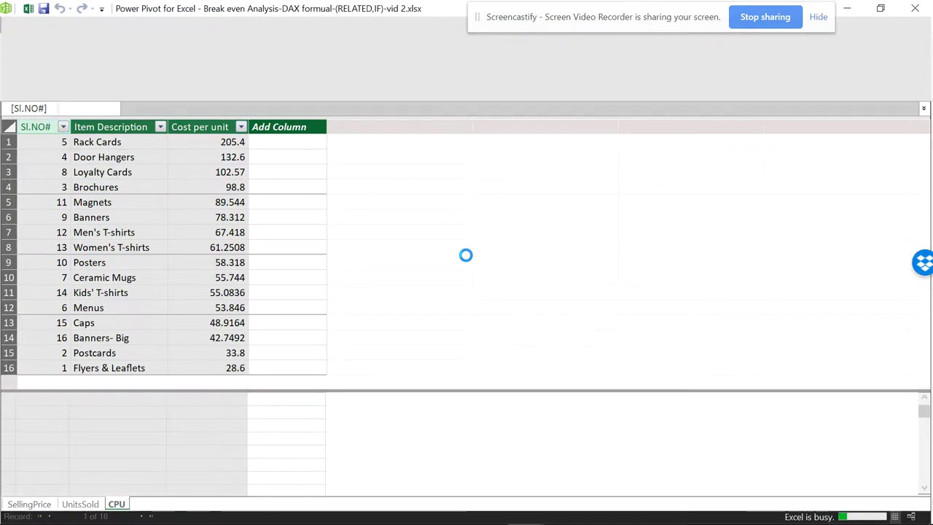
left_click(915, 8)
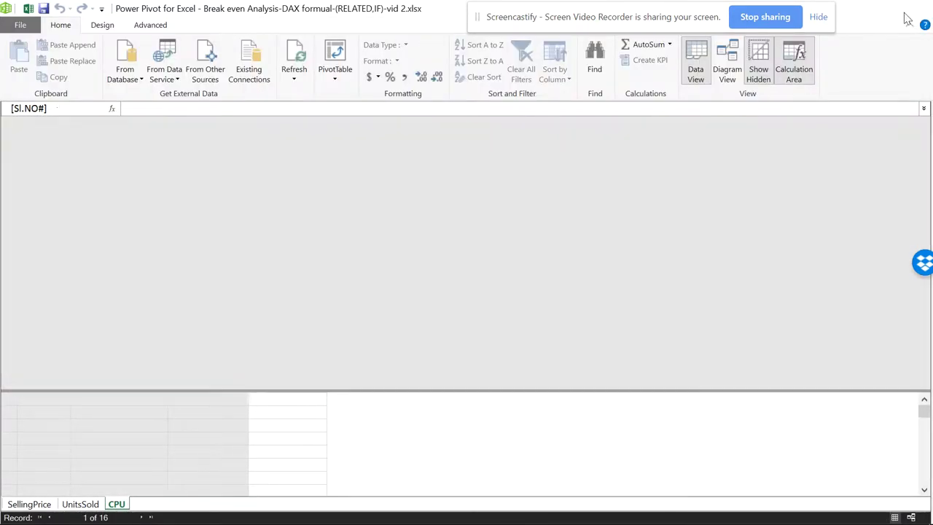
Add the Fixed costs table to the data model and view the SellingPrice table
left_click(340, 499)
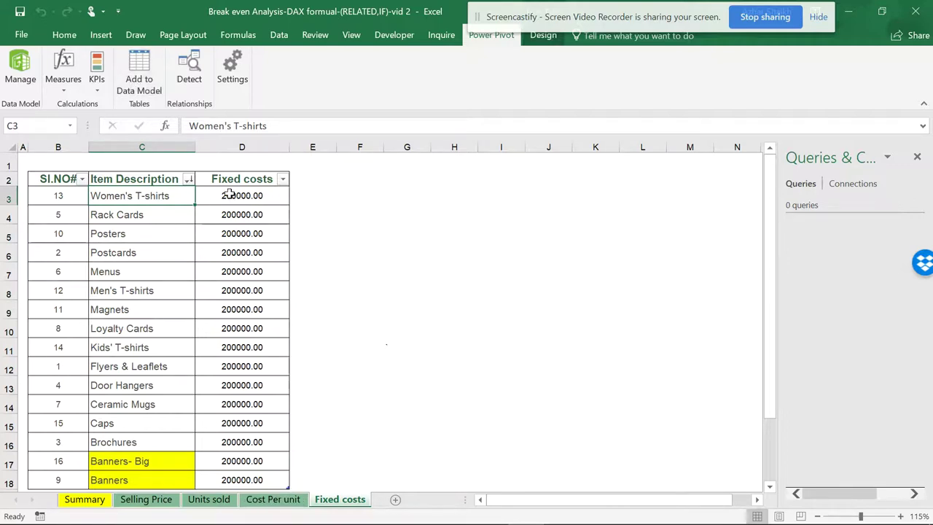
left_click(149, 81)
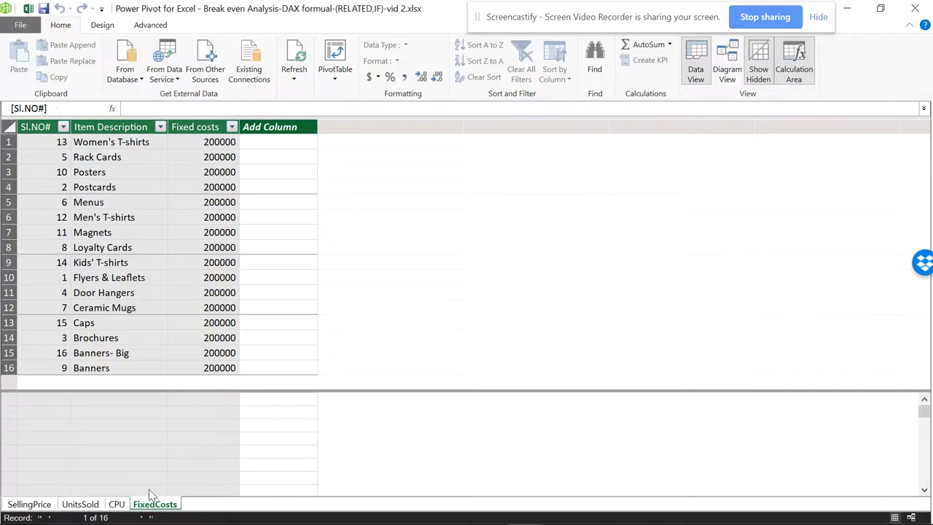
left_click(29, 505)
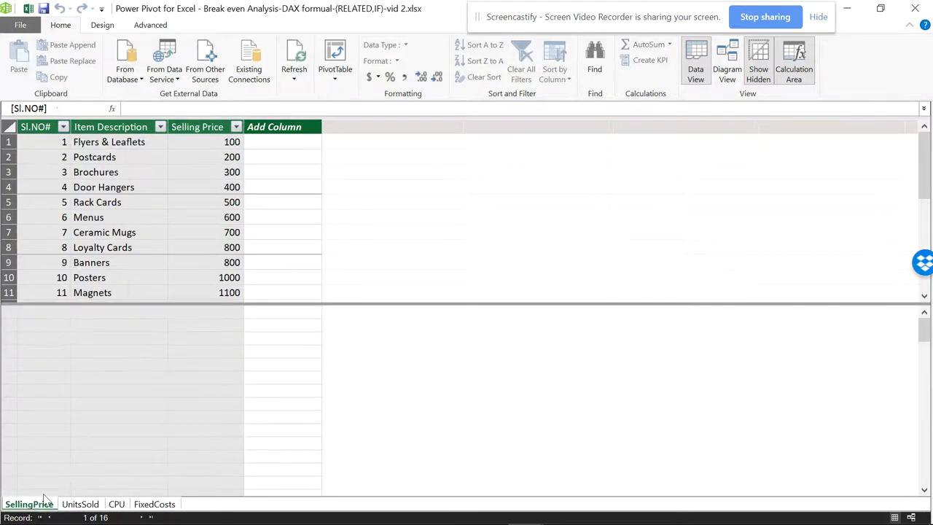
Name the new SellingPrice column 'Revenue'
left_click(271, 142)
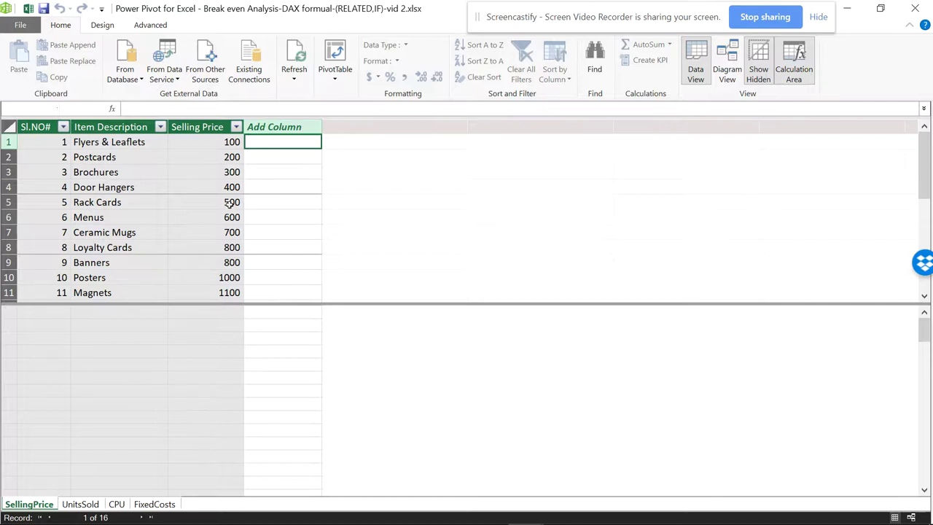
left_click(299, 127)
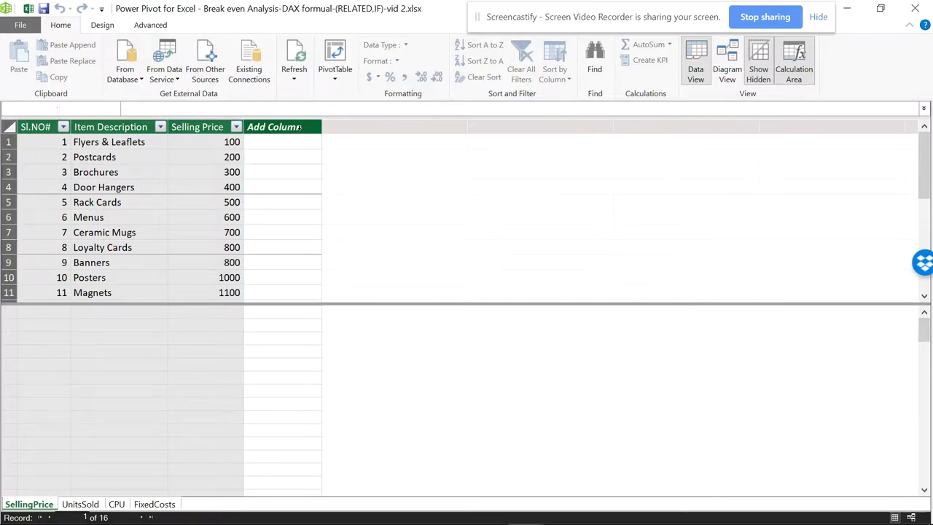
double_click(299, 128)
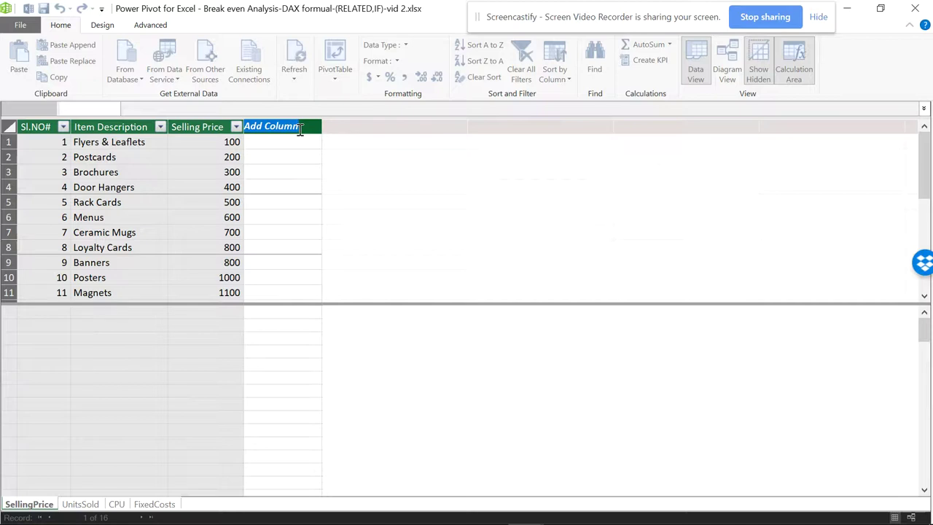
type("RE")
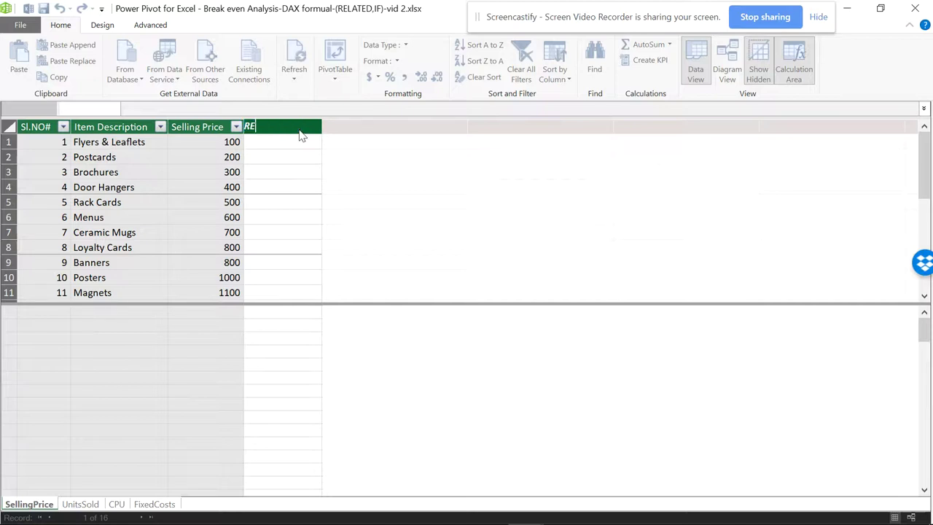
key("BackSpace")
key("Caps_Lock")
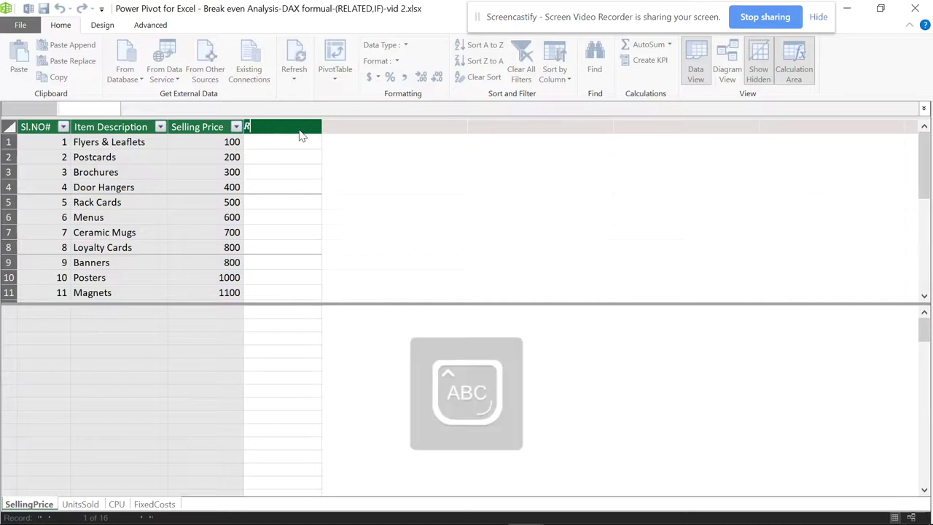
key("Caps_Lock")
type("even")
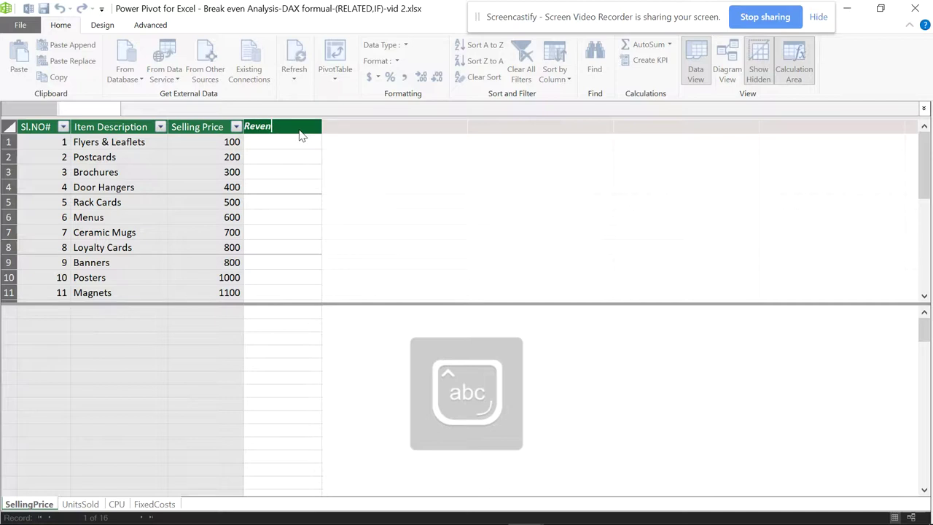
type("ue")
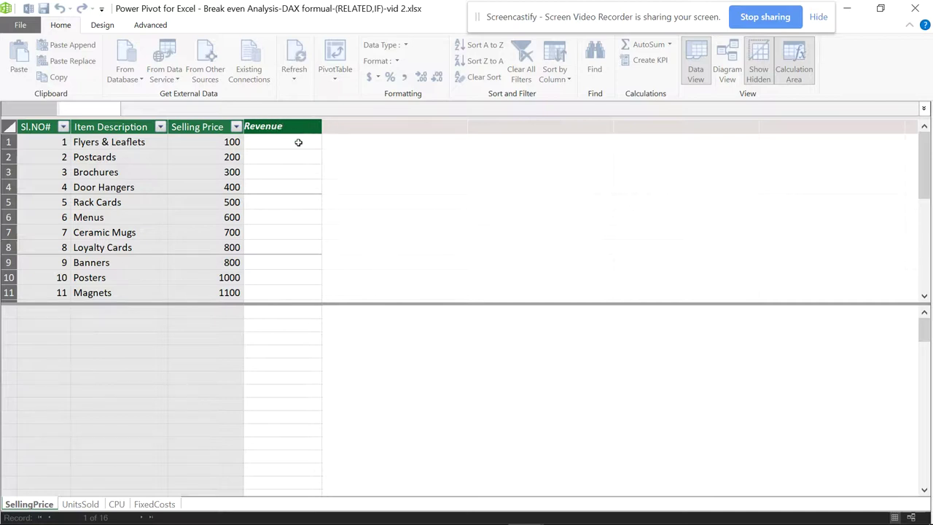
left_click(300, 142)
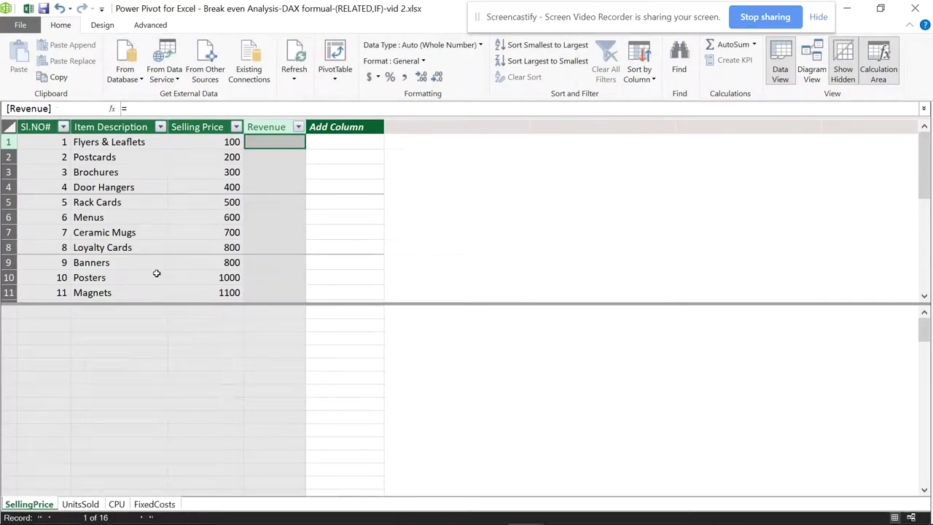
Start the Revenue formula as =[Selling Price]* in the first row
left_click(206, 142)
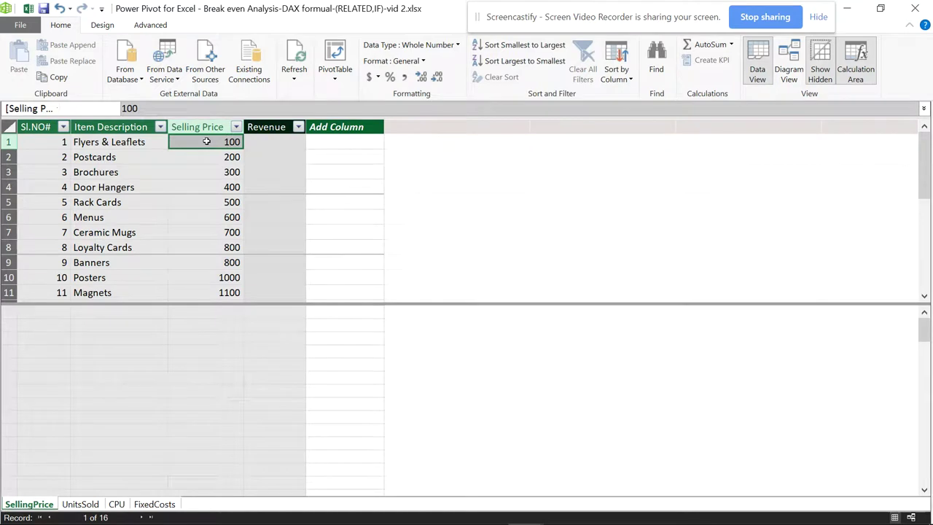
left_click(277, 140)
type("=")
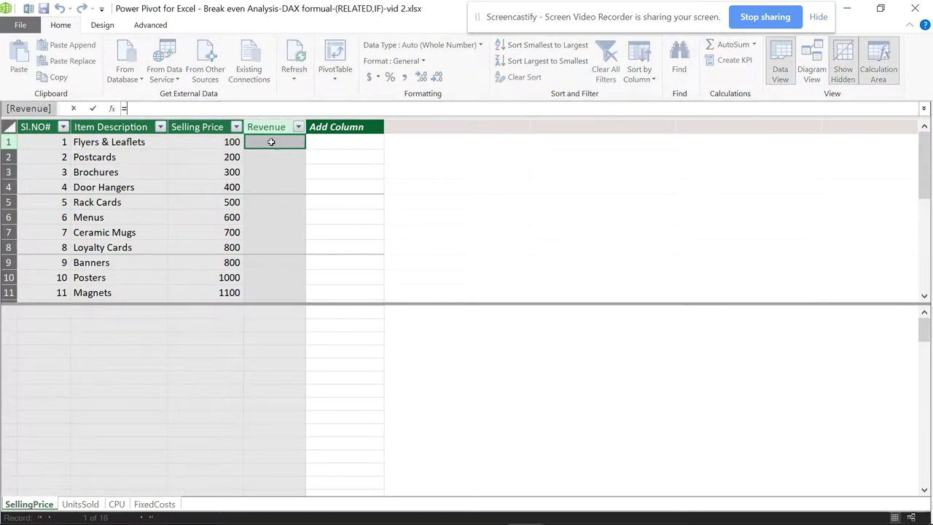
left_click(216, 142)
left_click(281, 141)
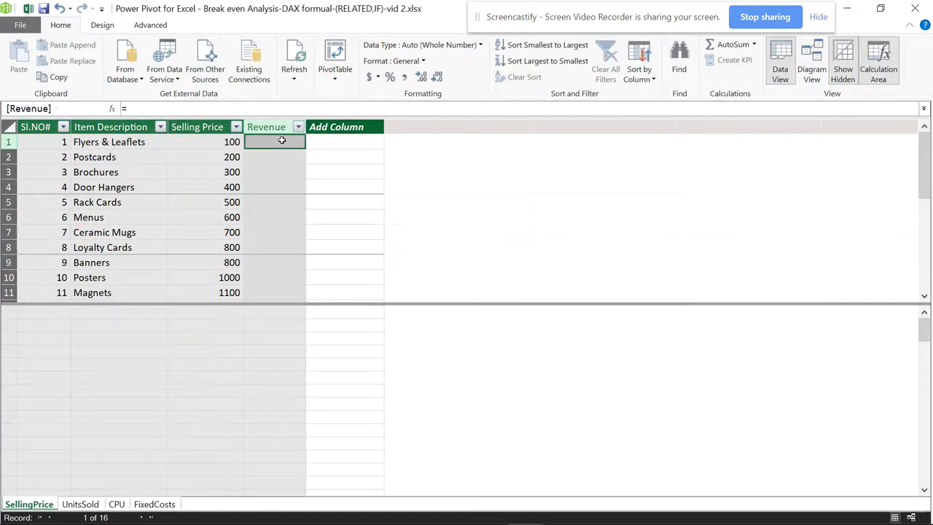
type("=")
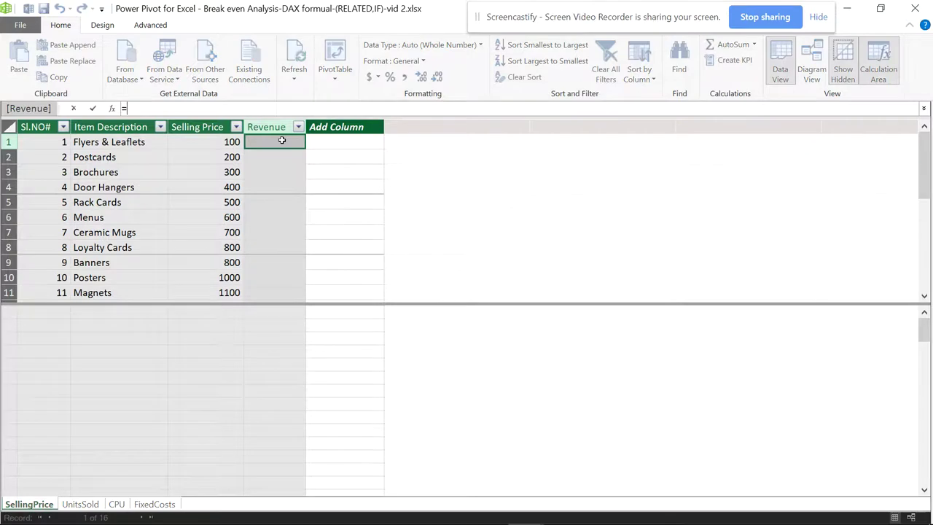
left_click(210, 125)
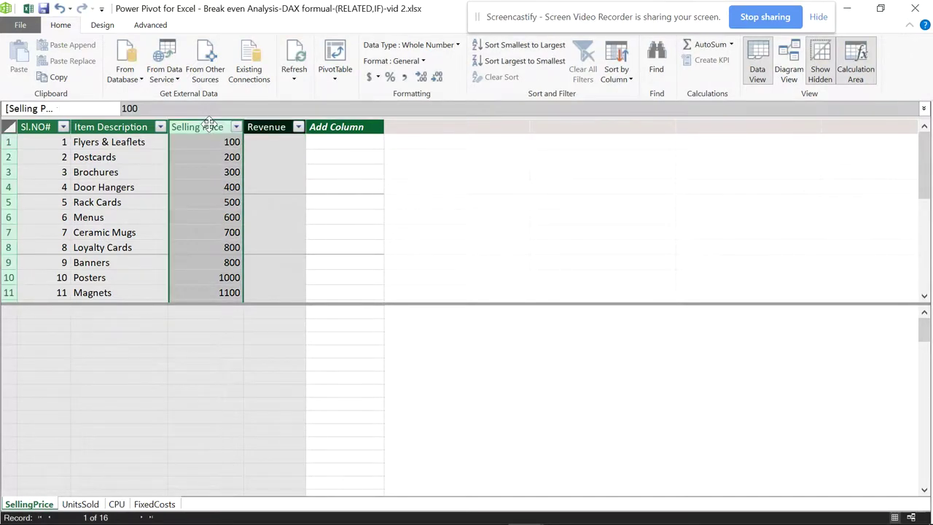
left_click(269, 140)
type("=")
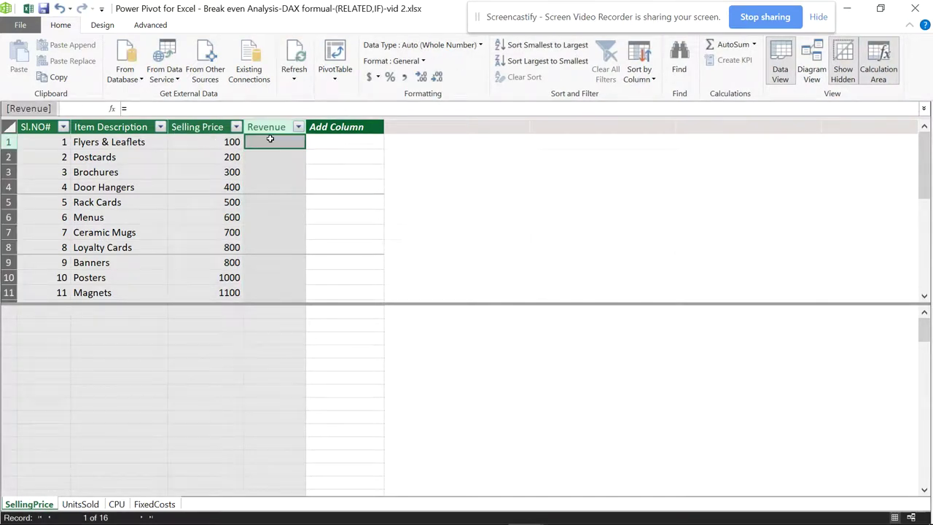
type("s")
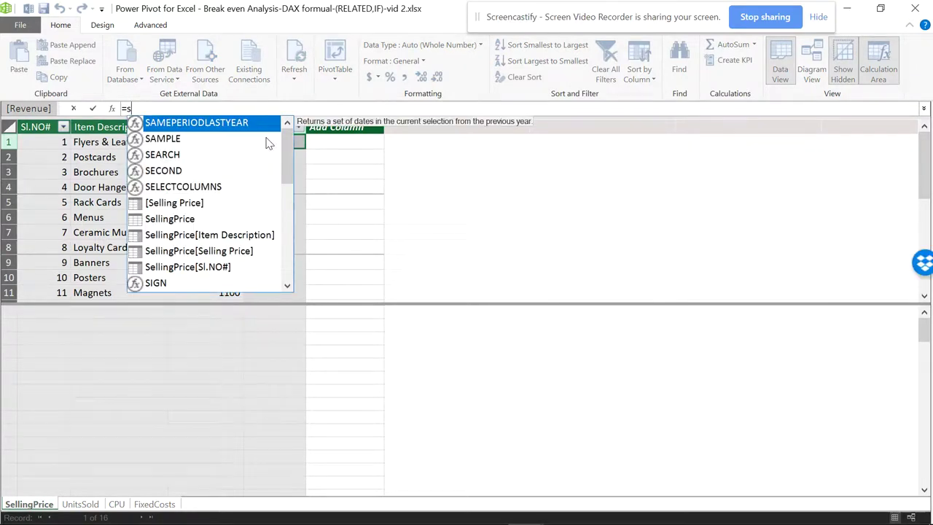
double_click(199, 203)
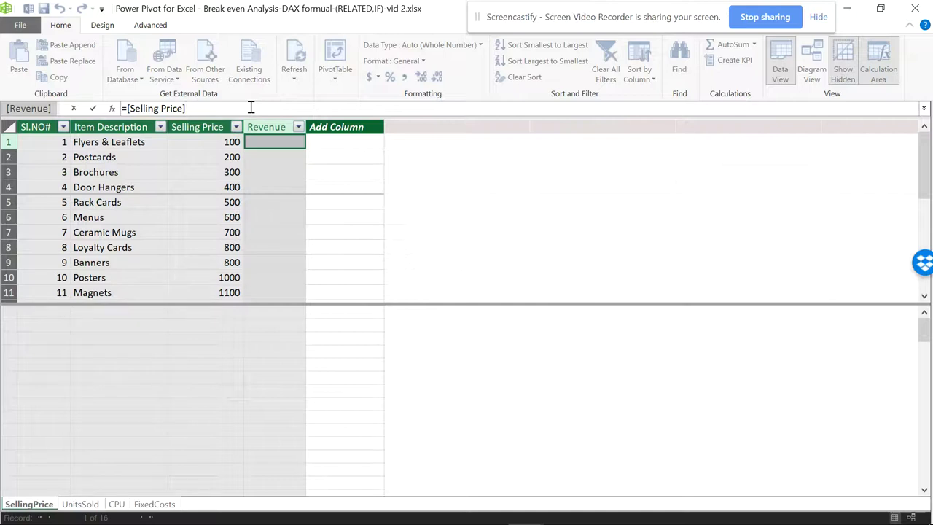
key("BackSpace")
type("*")
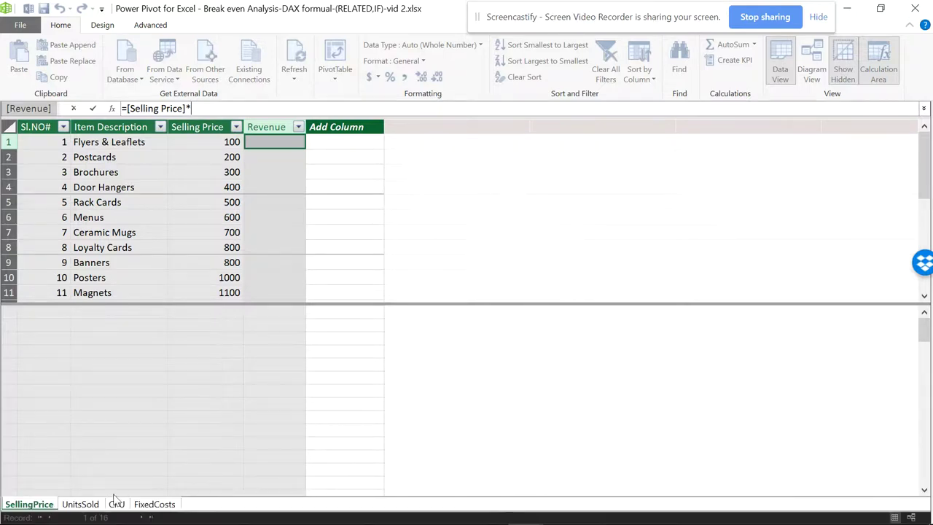
Finish the Revenue formula with UnitsSold[Units Sold] and commit it
left_click(81, 505)
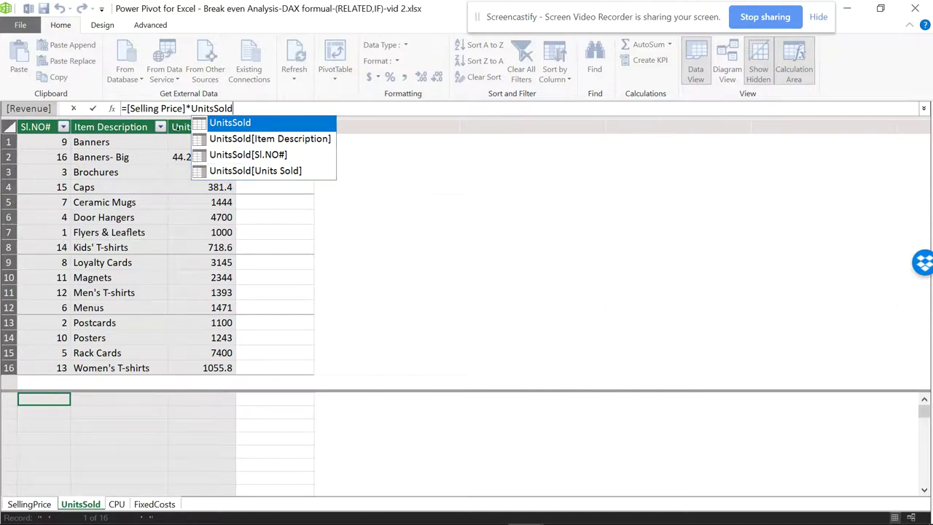
left_click(271, 174)
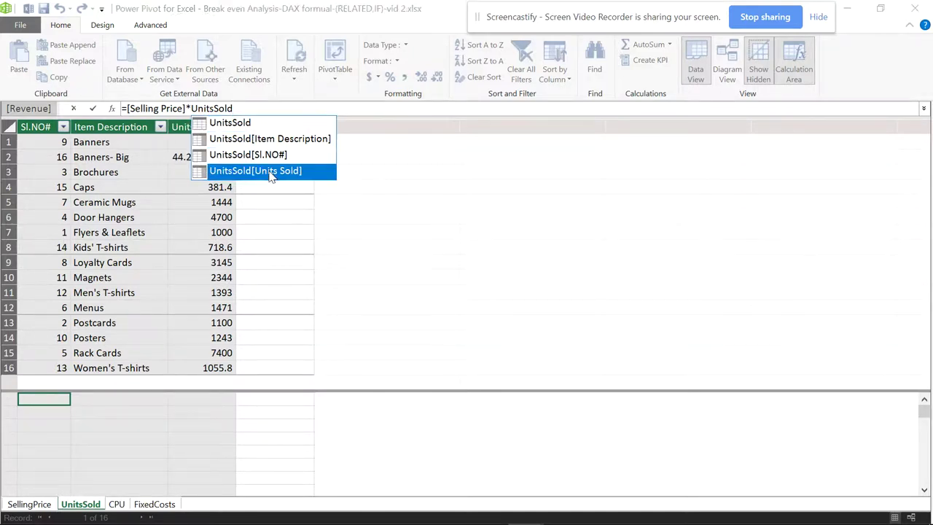
double_click(270, 172)
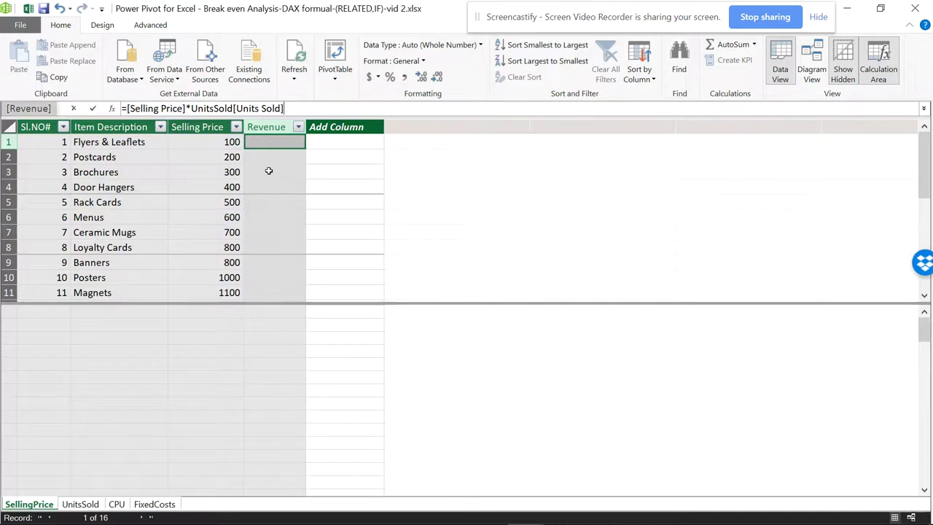
key("Return")
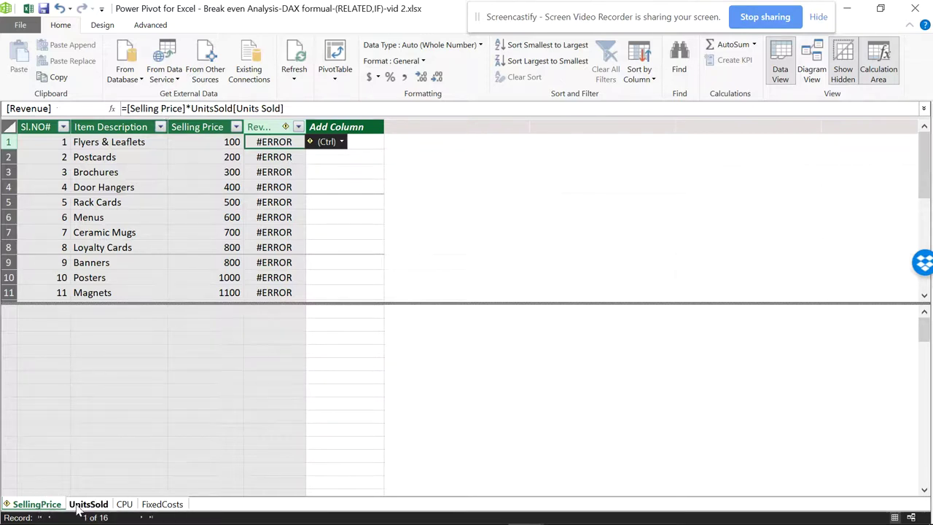
Edit the Revenue formula to =[Selling Price]*related(UnitsSold[Units Sold])
left_click(190, 108)
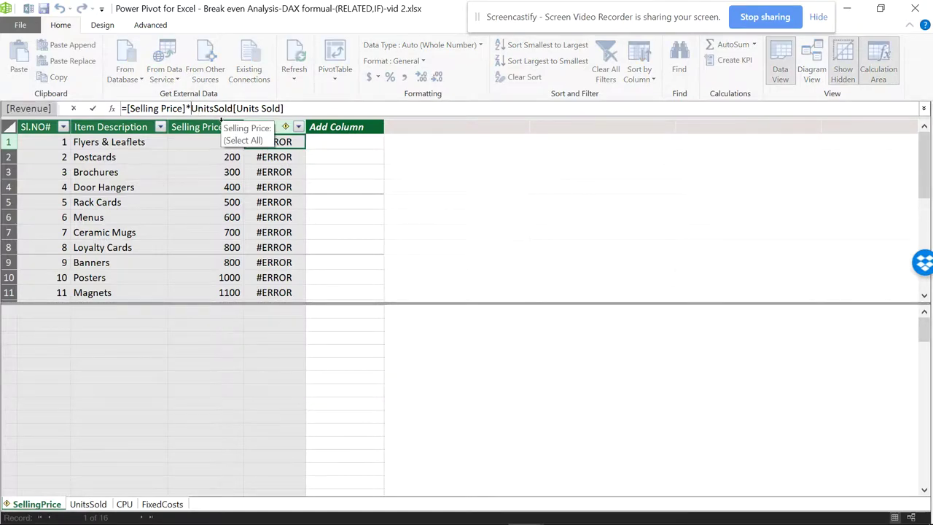
type("f")
key("Escape")
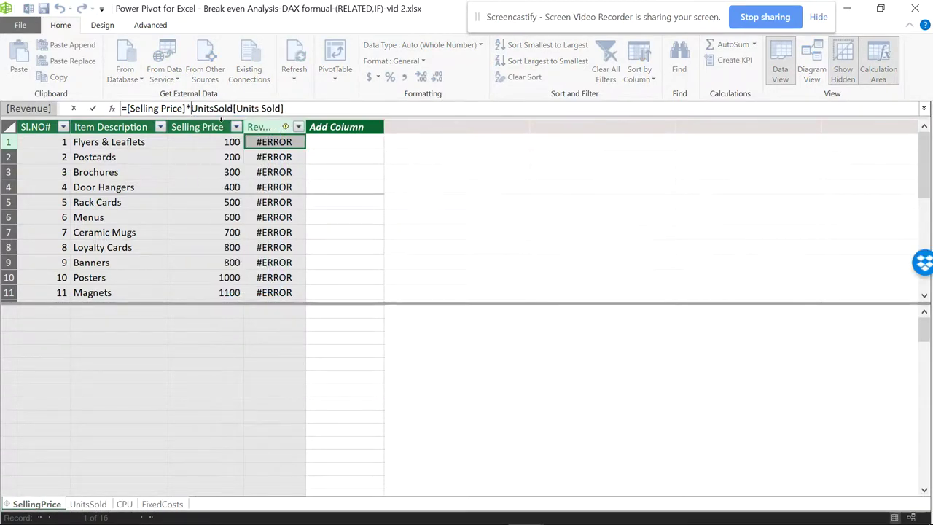
type("elated")
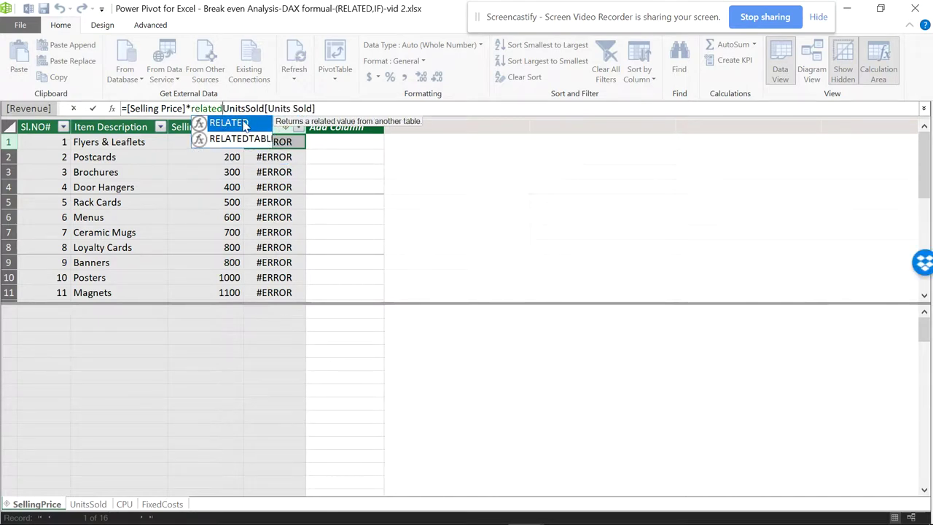
type("(")
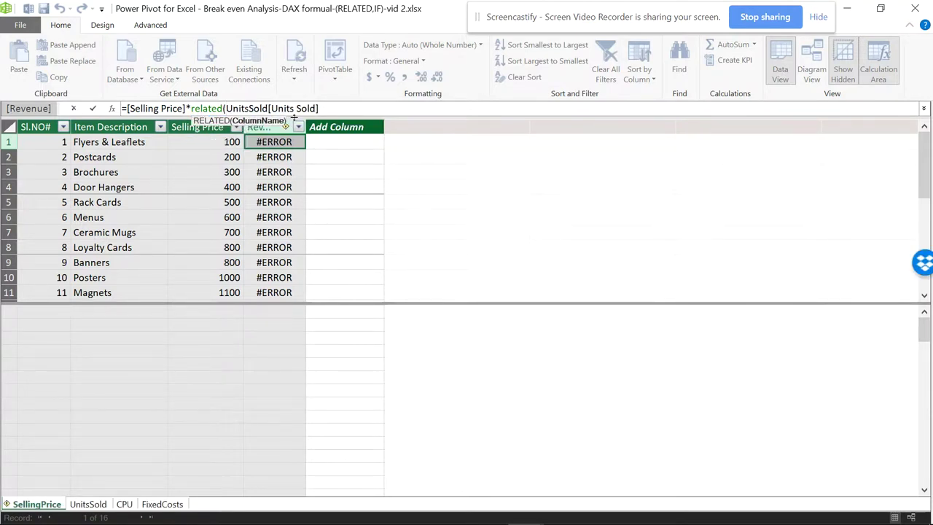
type(")")
key("Return")
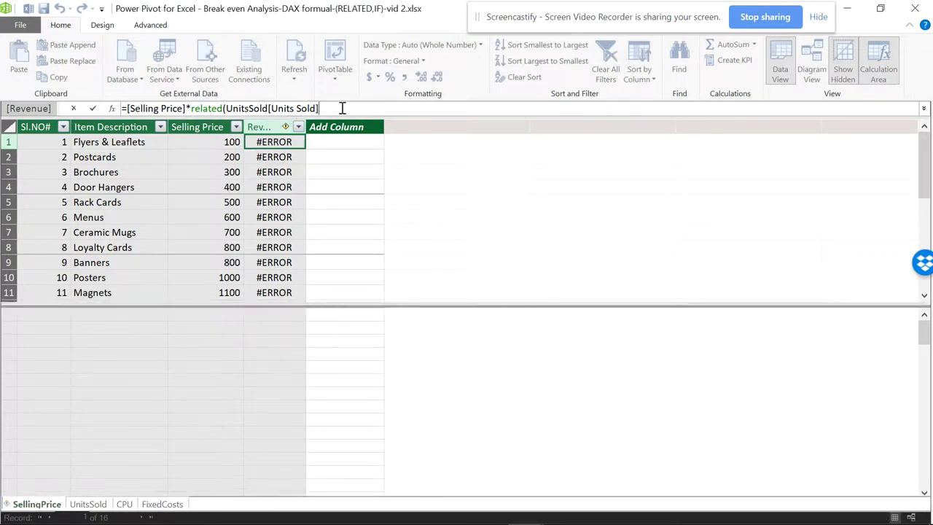
type(")")
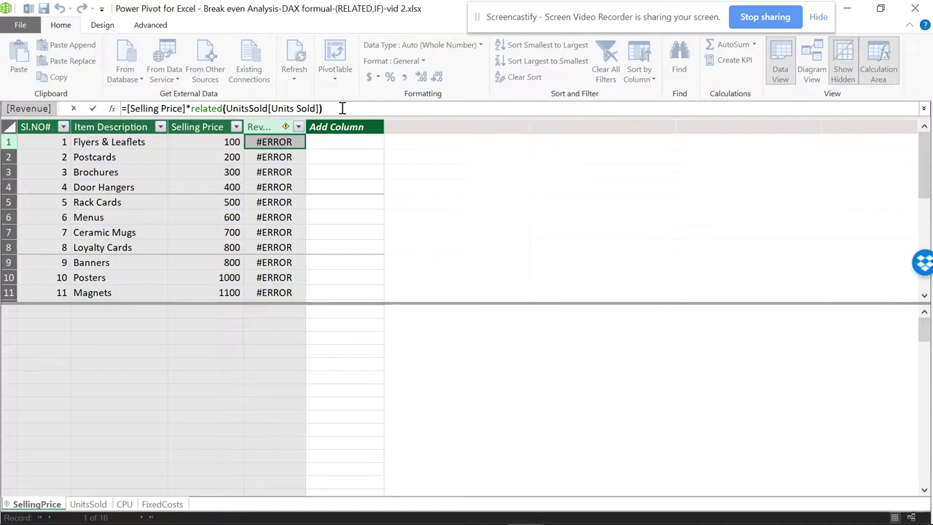
key("Return")
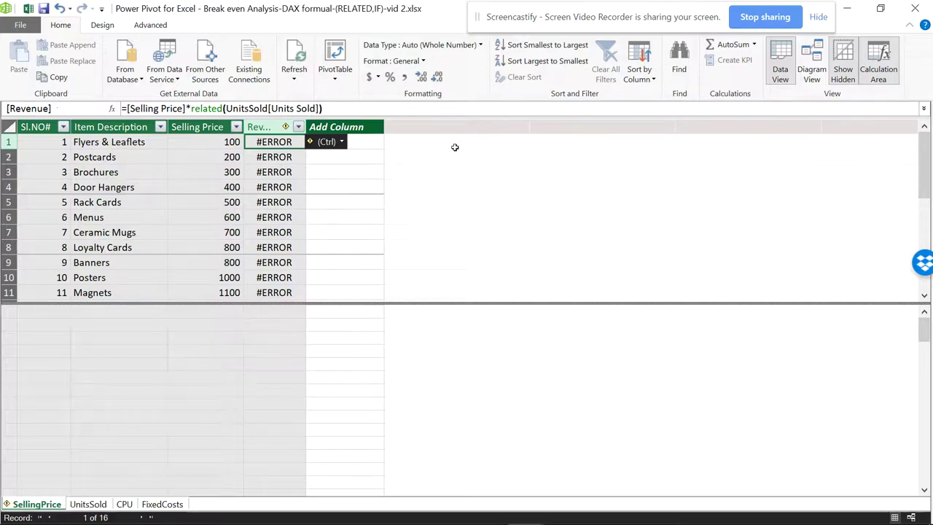
Name the empty column next to Revenue 'Variable Cost'
double_click(368, 127)
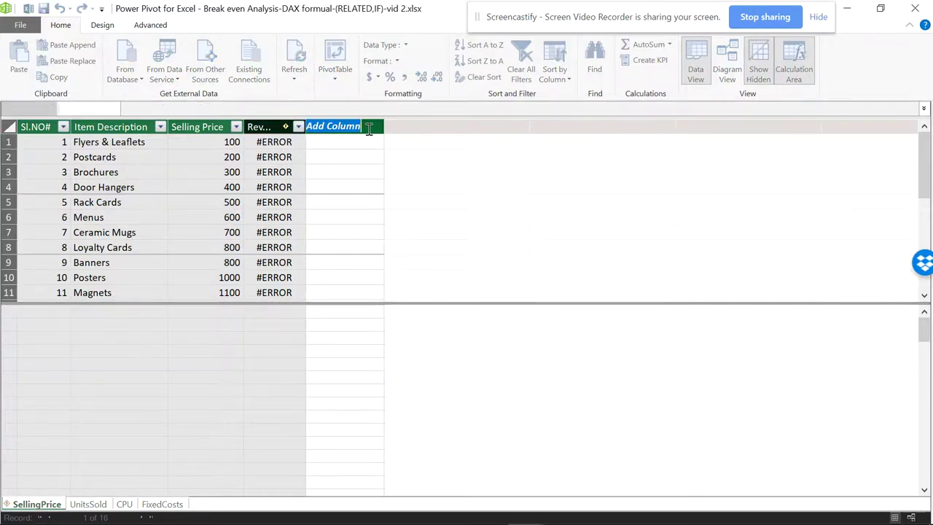
type("Varia")
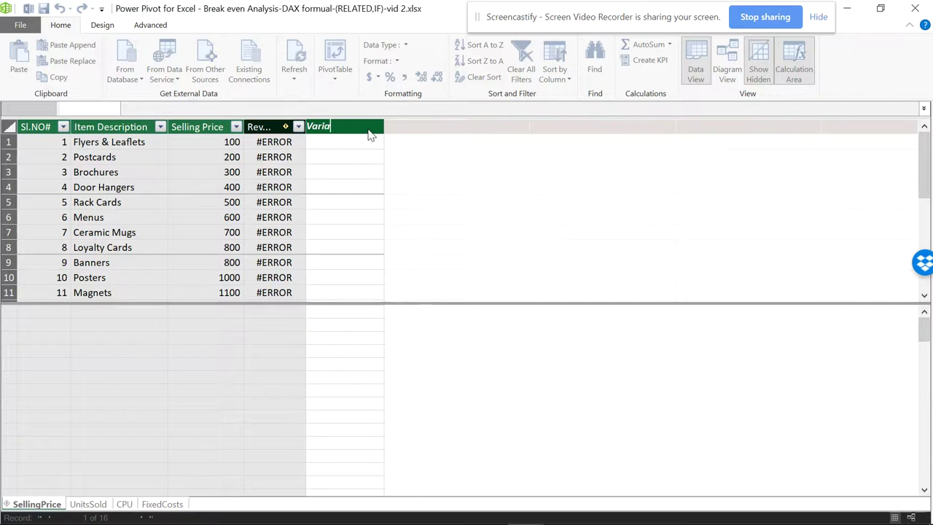
type("ble Cost")
key("Return")
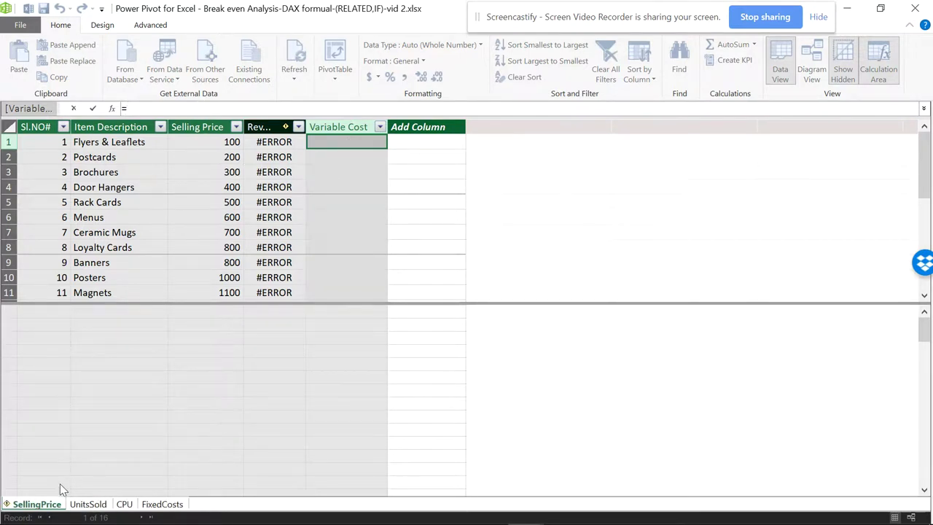
Enter a first Variable Cost formula from UnitsSold[Units Sold] and CPU[Cost per unit]
left_click(86, 504)
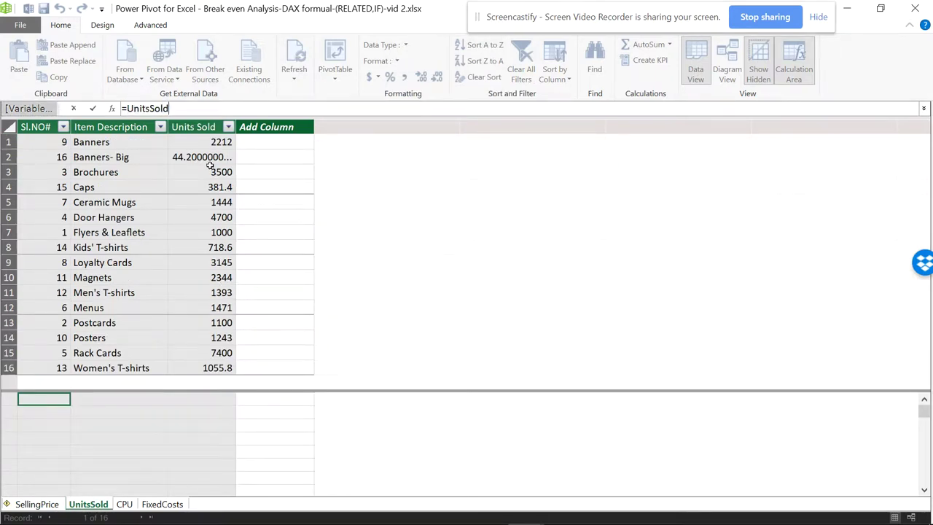
left_click(217, 143)
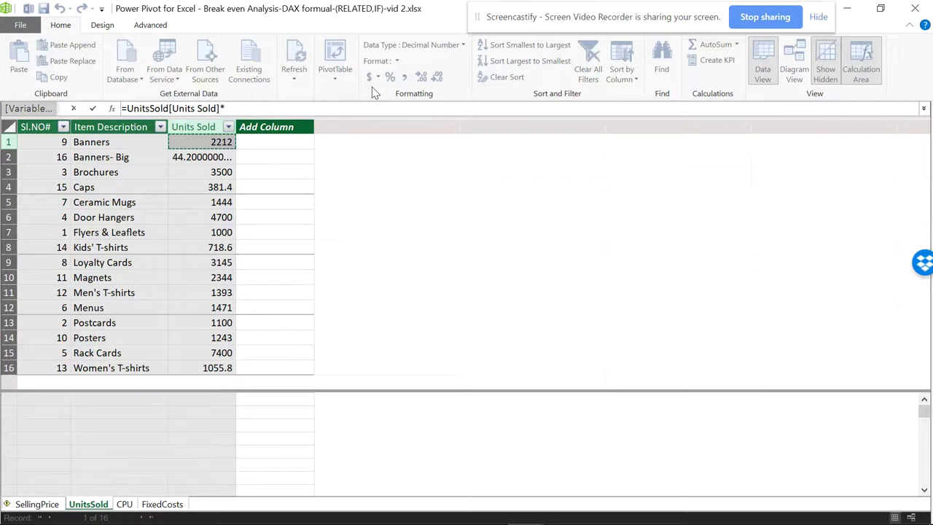
left_click(124, 504)
type("CPU")
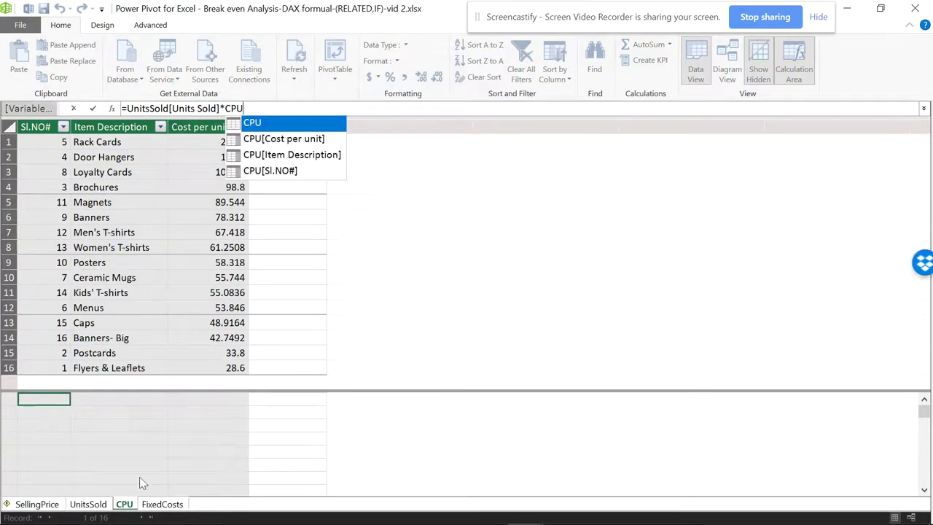
left_click(312, 140)
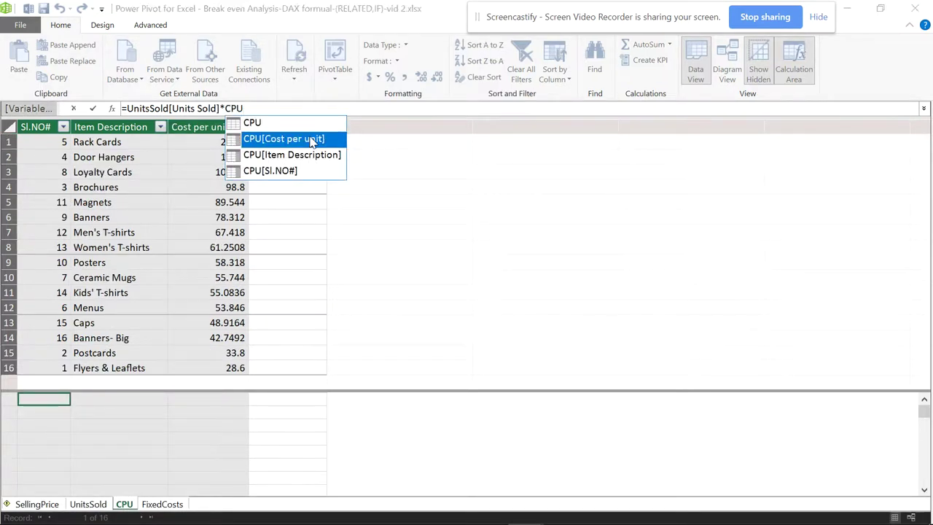
key("Return")
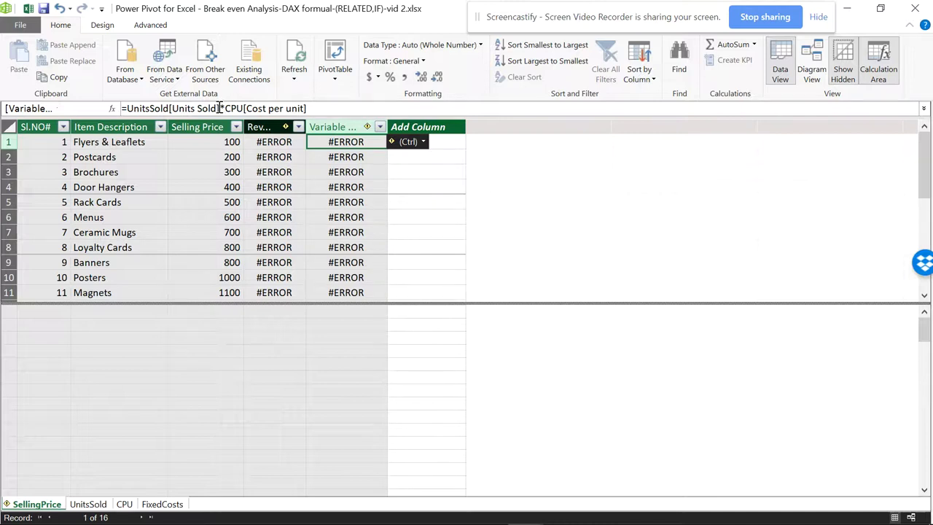
Revise it to =UnitsSold[Units Sold]*related(CPU[Cost per unit])
left_click(221, 108)
type("*")
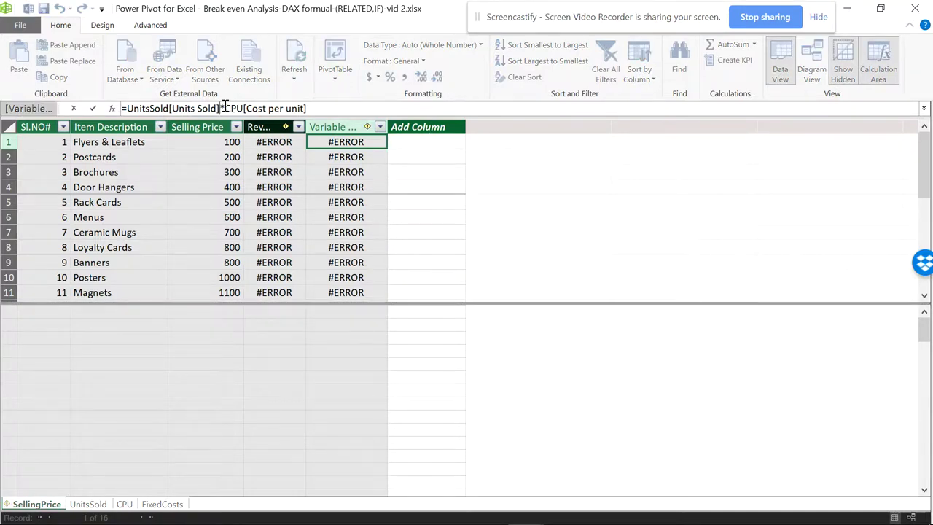
double_click(228, 108)
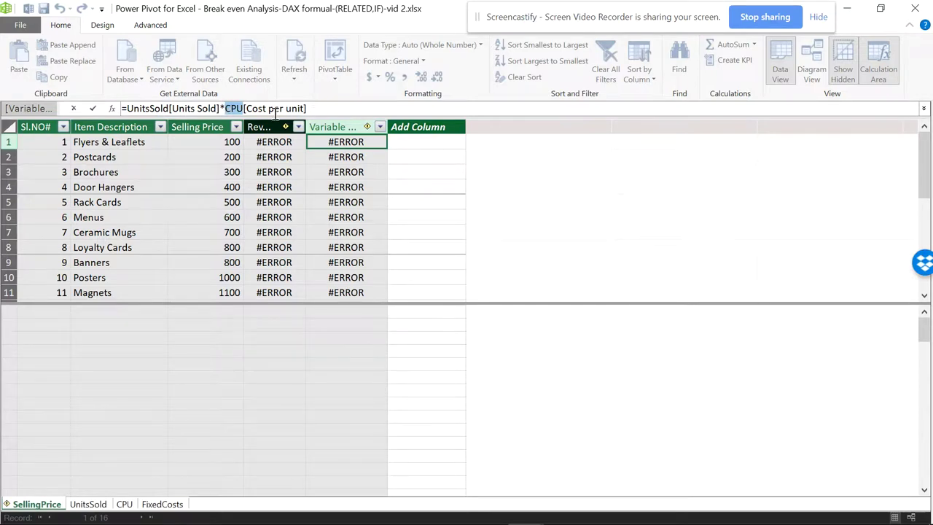
left_click(224, 108)
type("related")
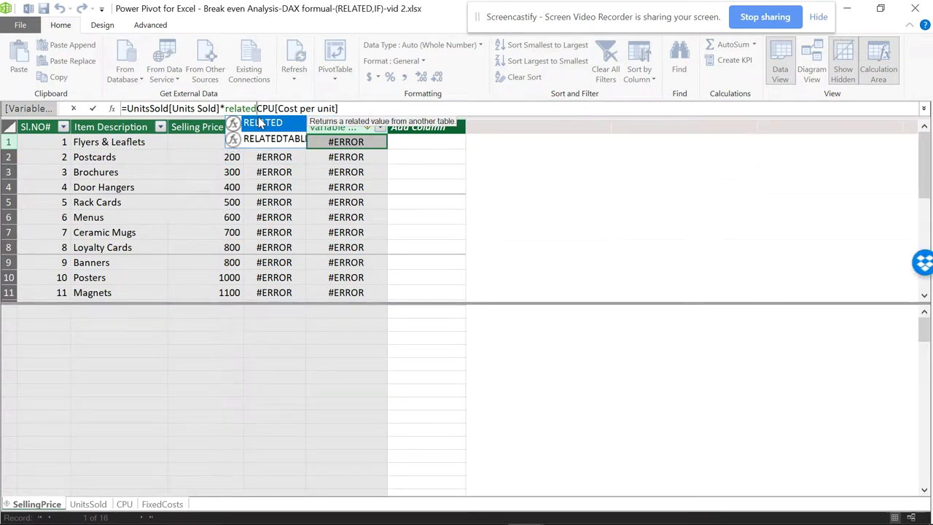
type("(")
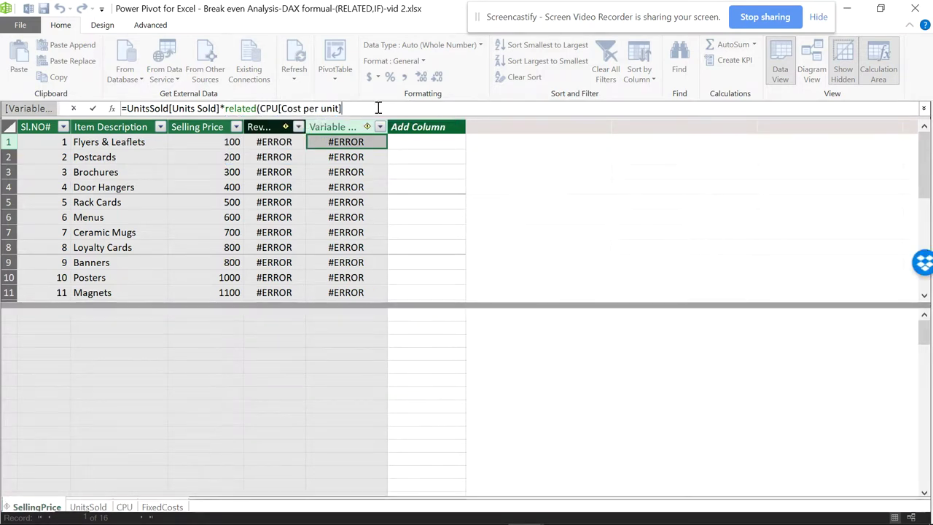
type(")")
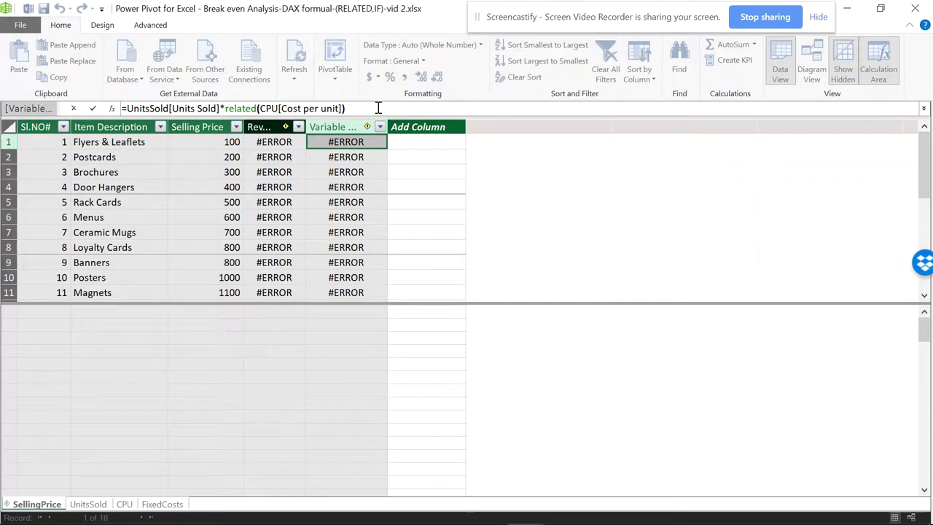
key("Return")
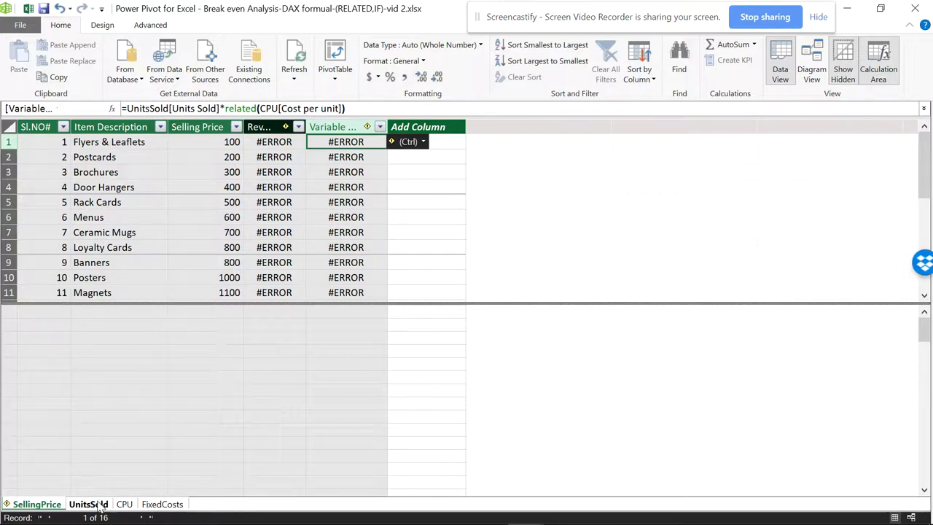
Wrap UnitsSold[Units Sold] at the start of the Variable Cost formula in related()
left_click(128, 108)
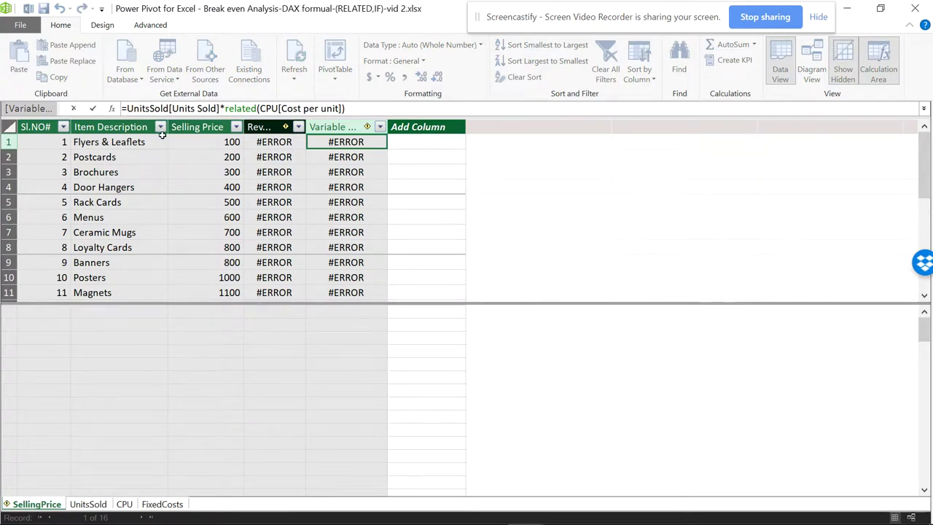
type("related")
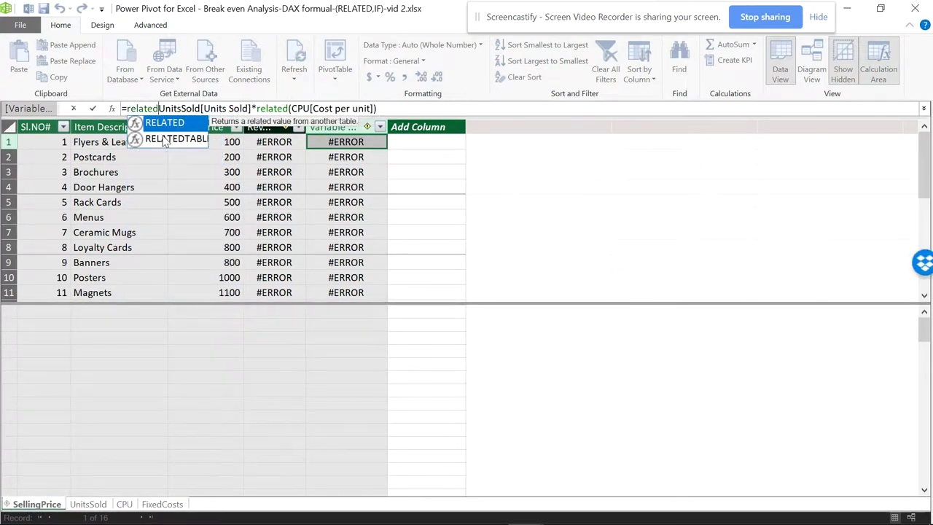
type("(")
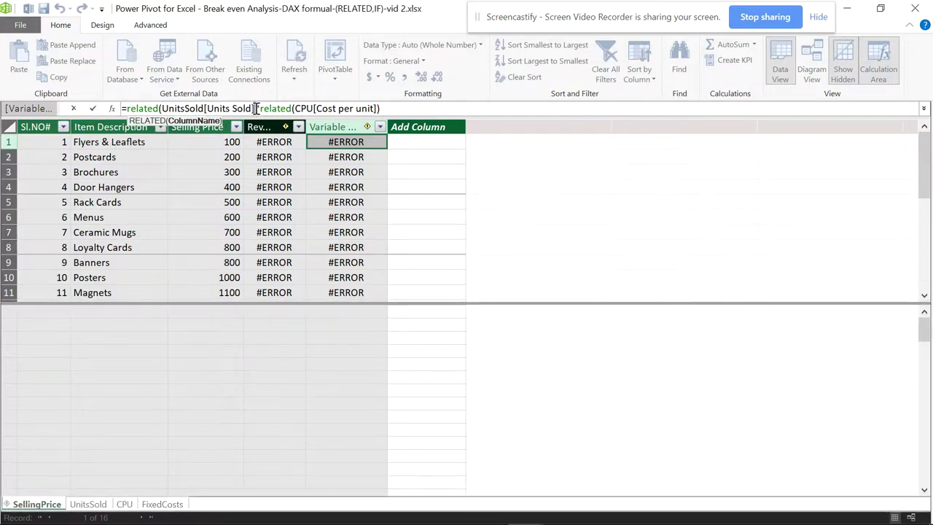
type(")")
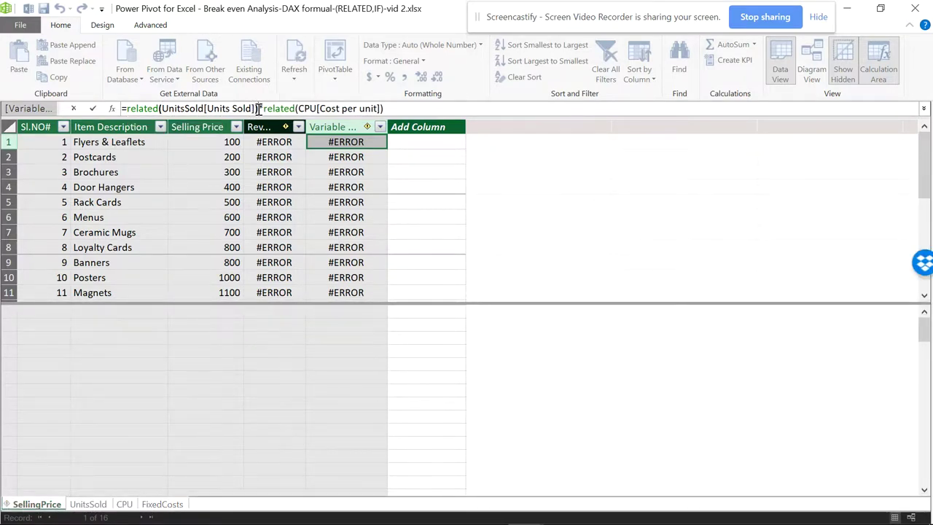
key("Return")
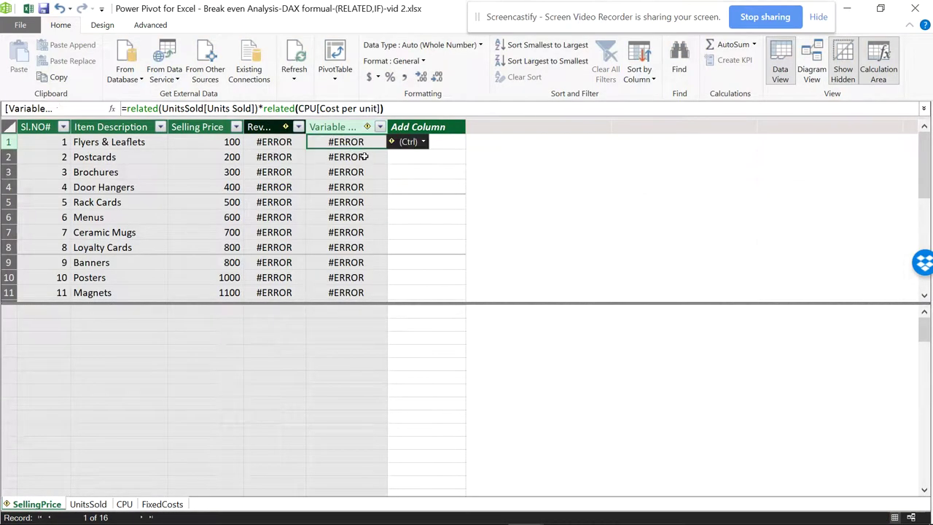
Link SellingPrice, UnitsSold, CPU and FixedCosts on Item Description in Diagram View
left_click(818, 66)
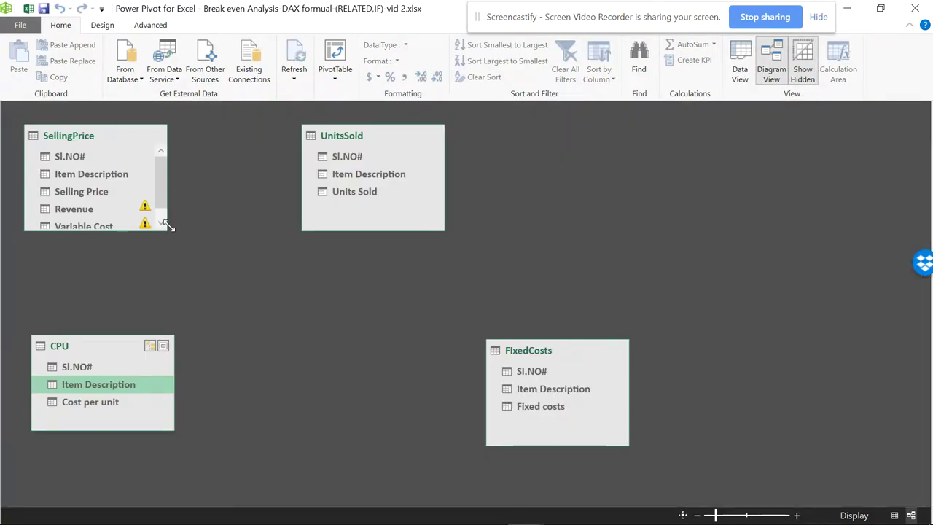
left_click_drag(167, 232, 167, 261)
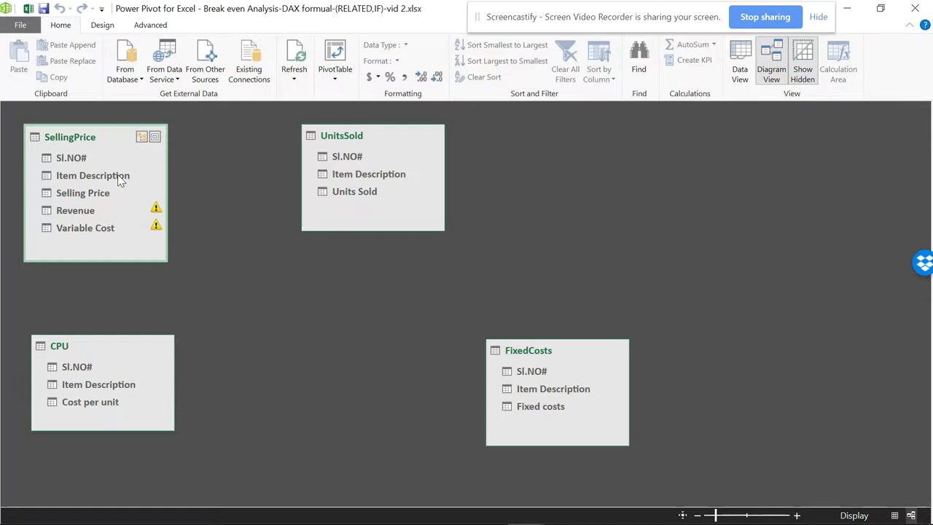
left_click_drag(124, 179, 347, 181)
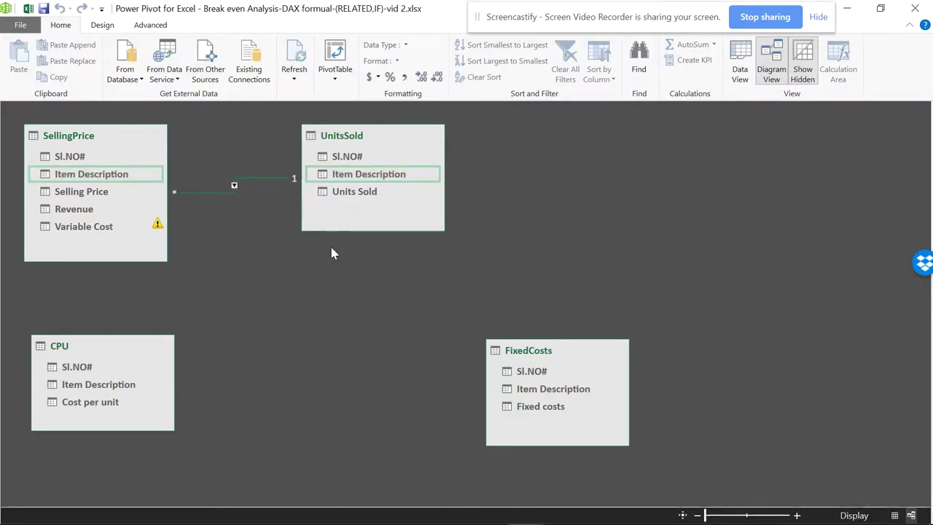
left_click_drag(113, 179, 109, 384)
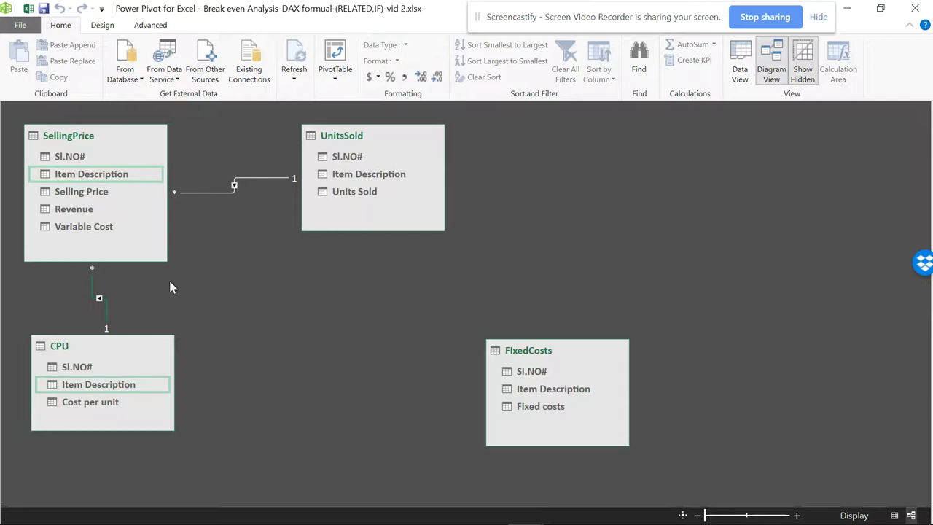
left_click_drag(123, 183, 517, 389)
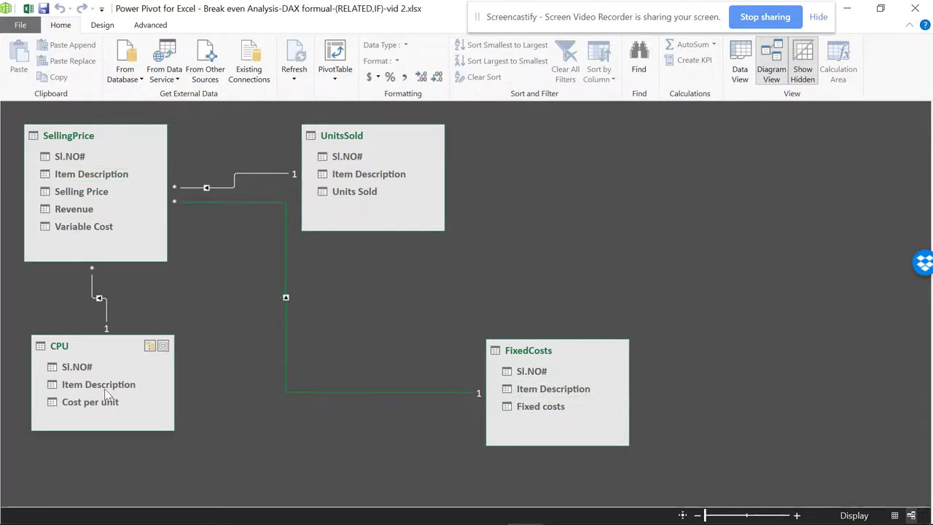
left_click_drag(107, 384, 537, 389)
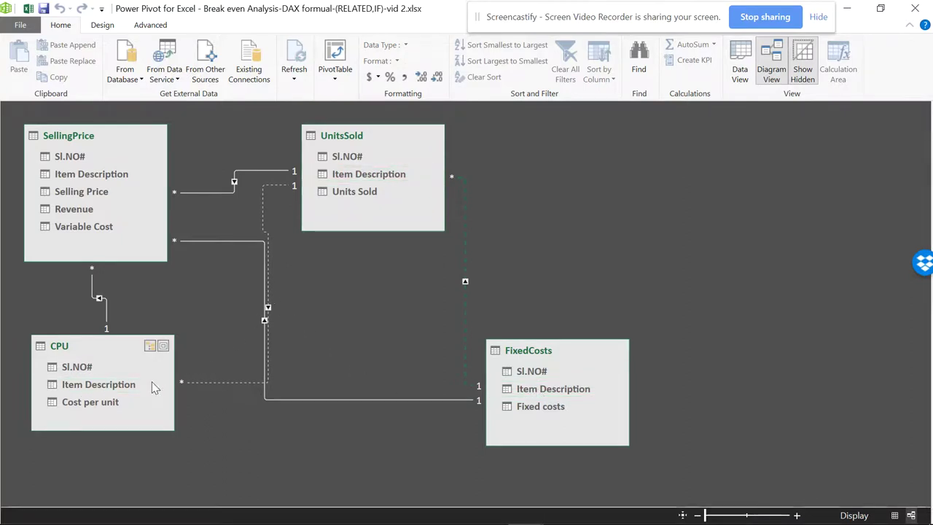
left_click_drag(129, 390, 535, 388)
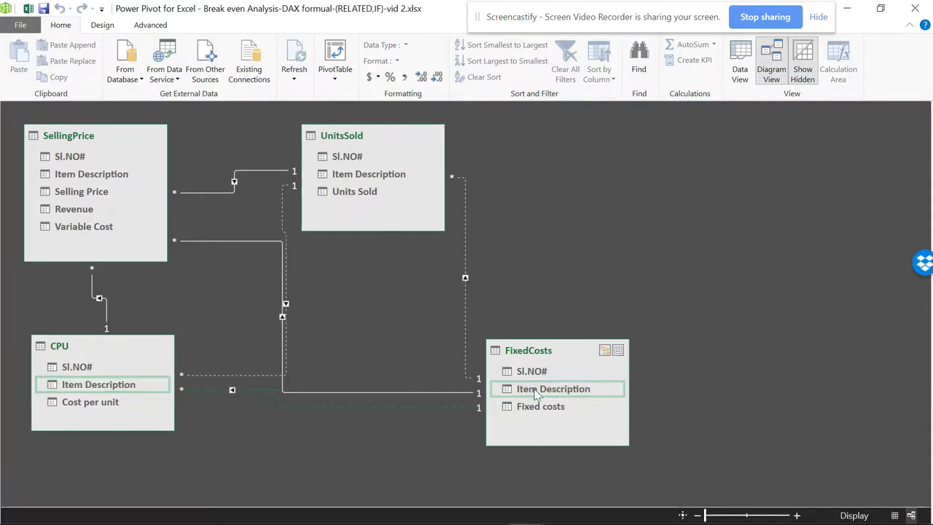
left_click(738, 58)
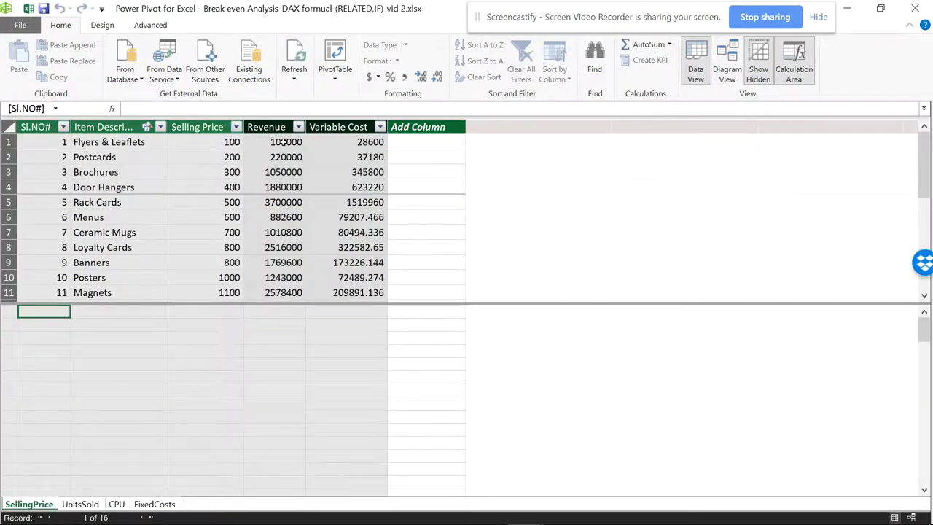
Check the row-1 Revenue and Variable Cost formulas, then return to Diagram View
left_click(277, 141)
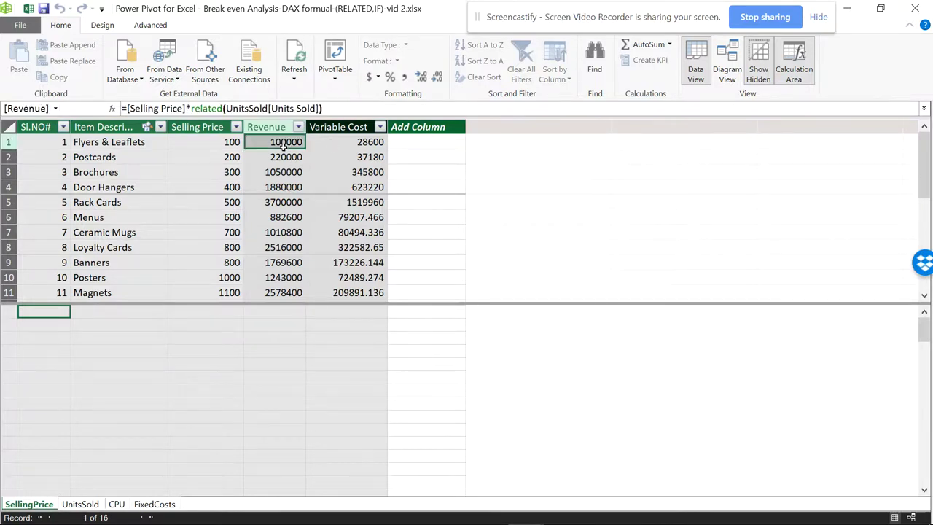
left_click(344, 142)
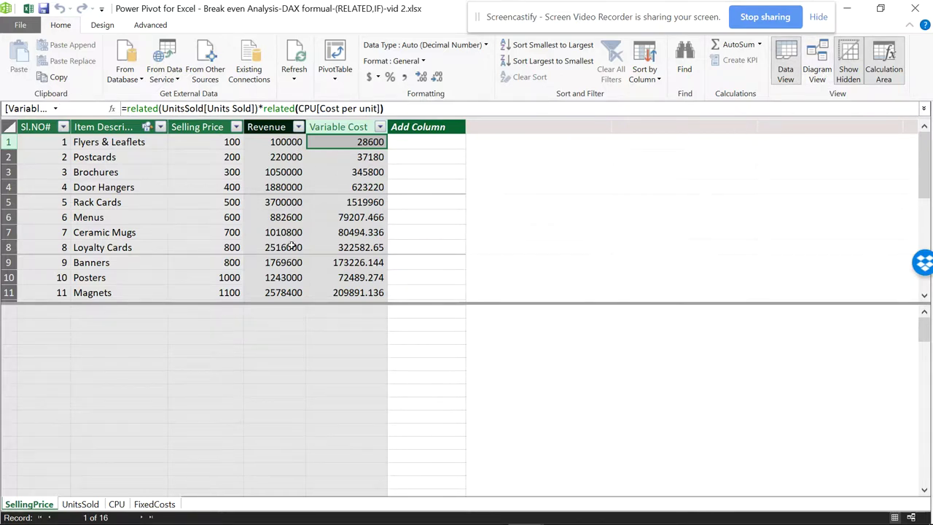
left_click(816, 63)
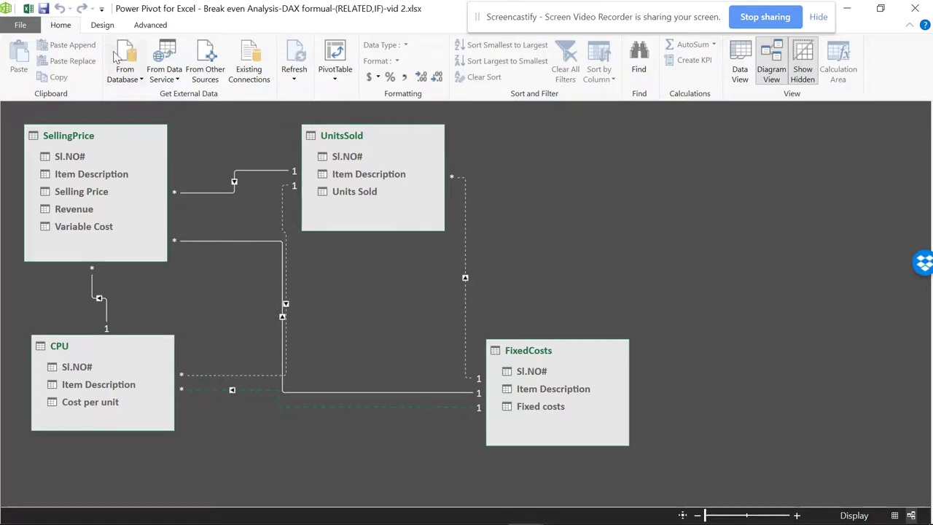
Start a SellingPrice–CPU relationship, cancel it, and return to the diagram view
left_click(102, 25)
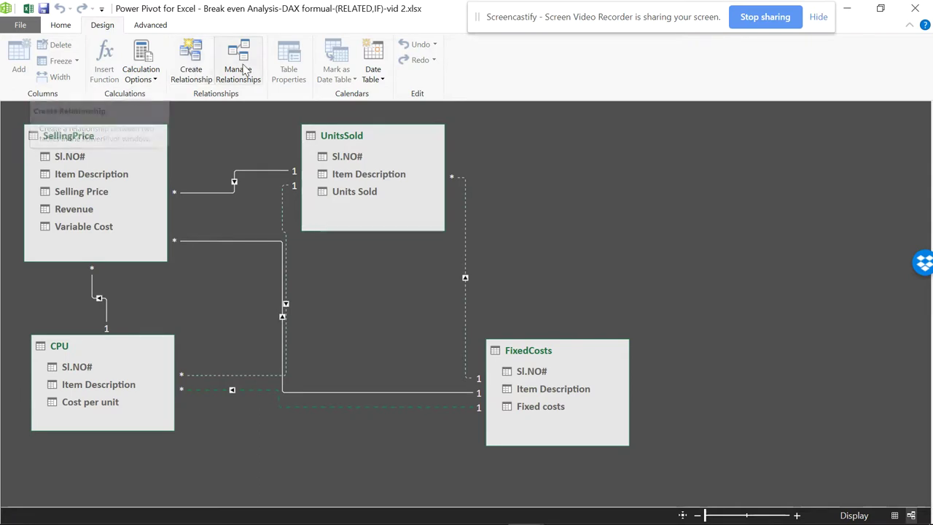
left_click(193, 62)
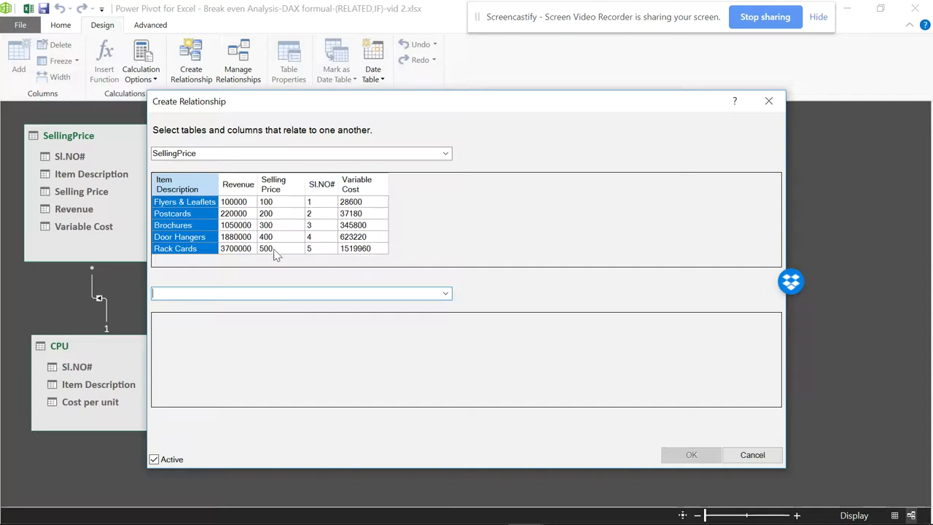
left_click(445, 293)
left_click(267, 316)
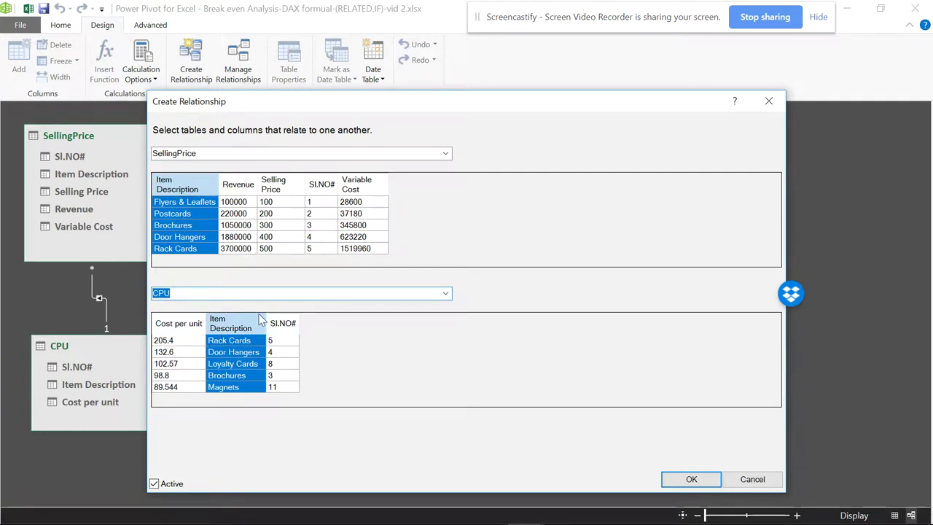
left_click(753, 479)
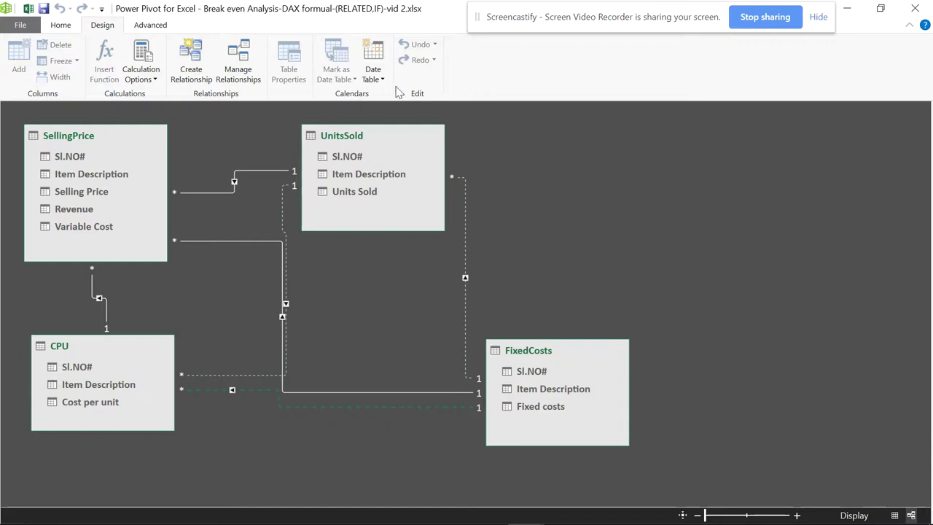
left_click(61, 26)
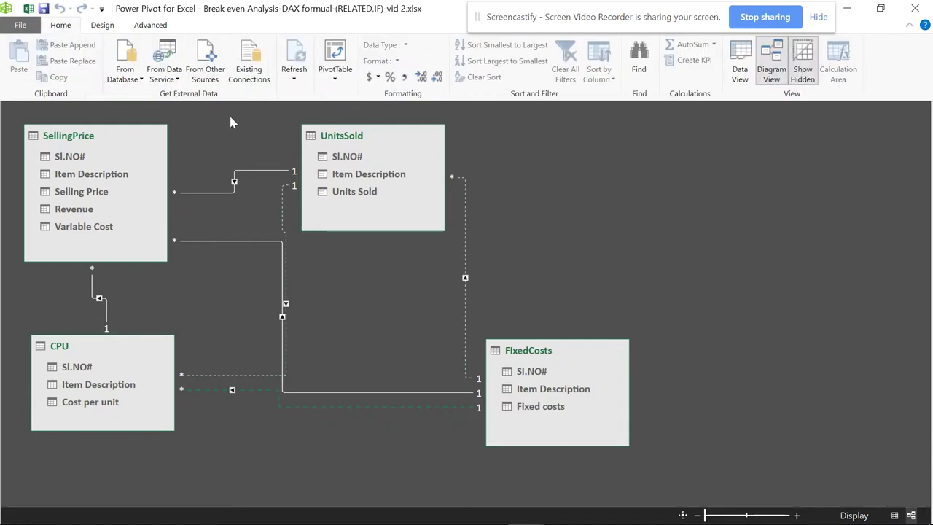
In Data View, add a new SellingPrice column named 'P&L'
left_click(741, 69)
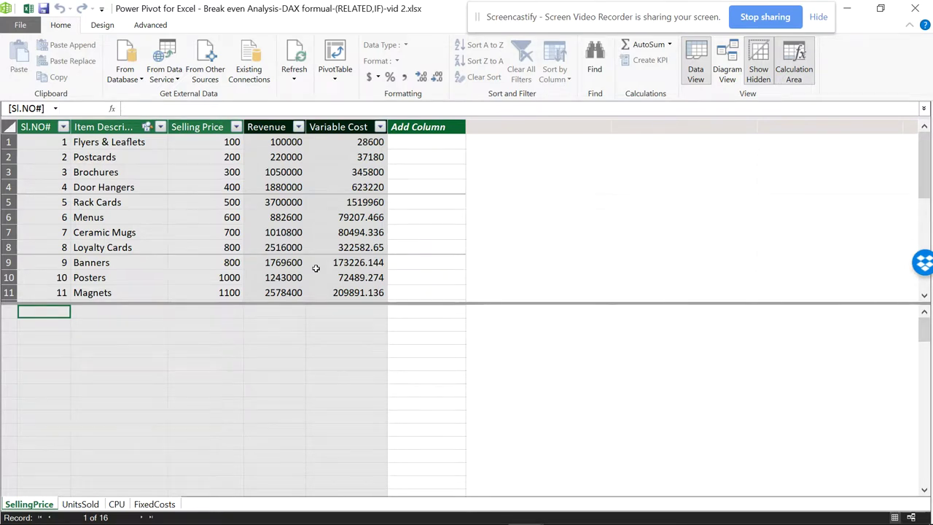
left_click(425, 127)
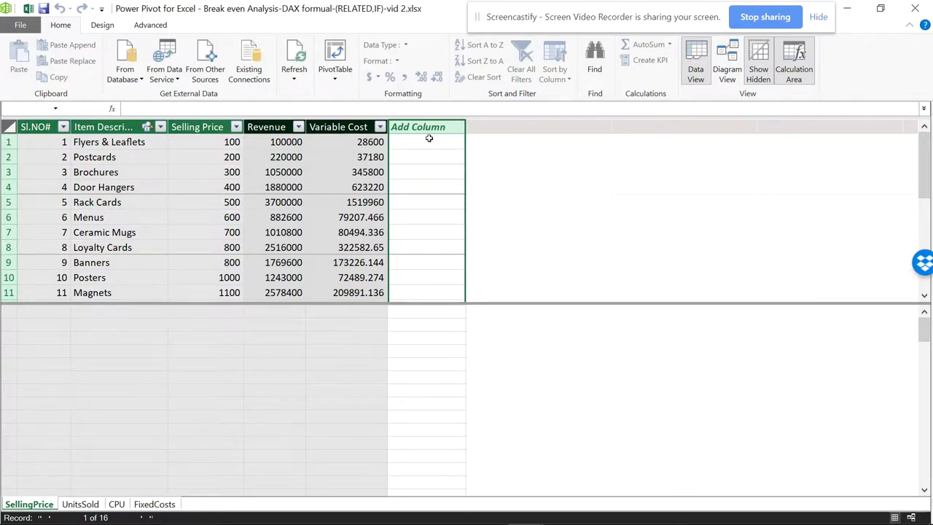
left_click(430, 138)
left_click(440, 126)
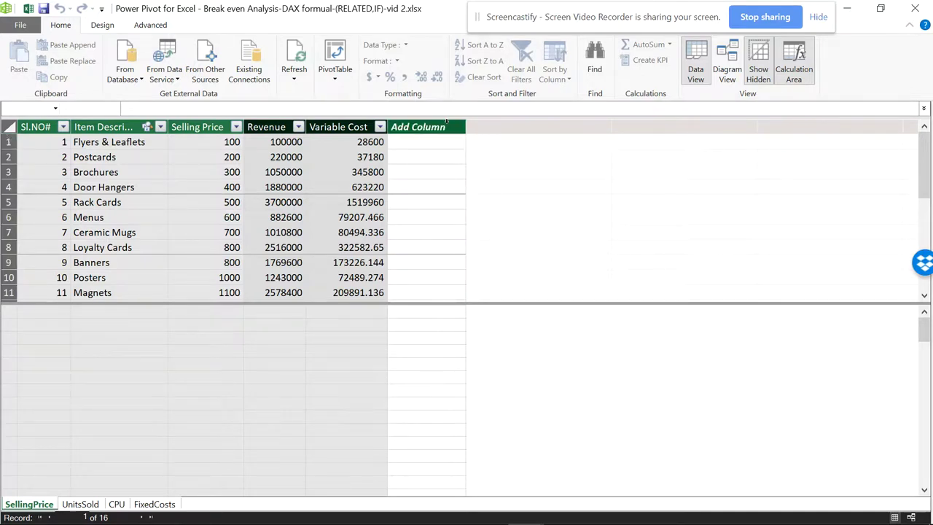
double_click(447, 124)
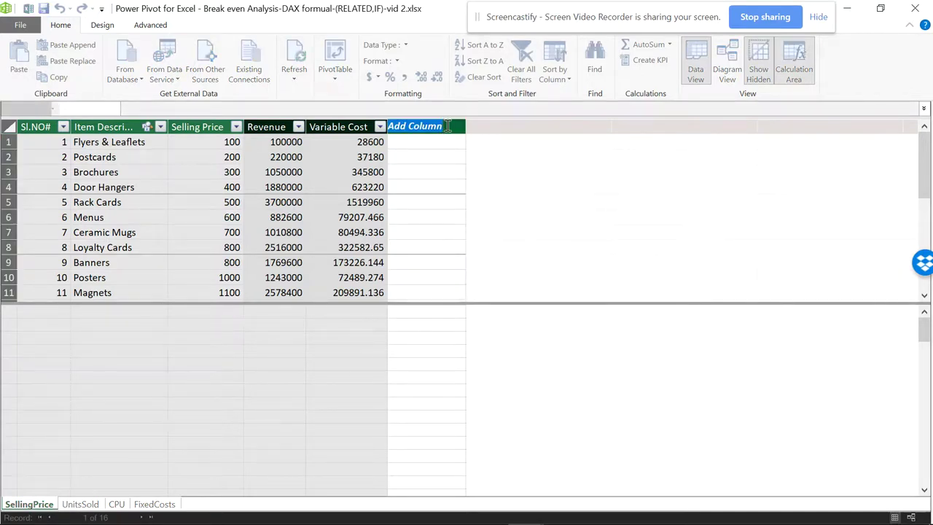
type("P")
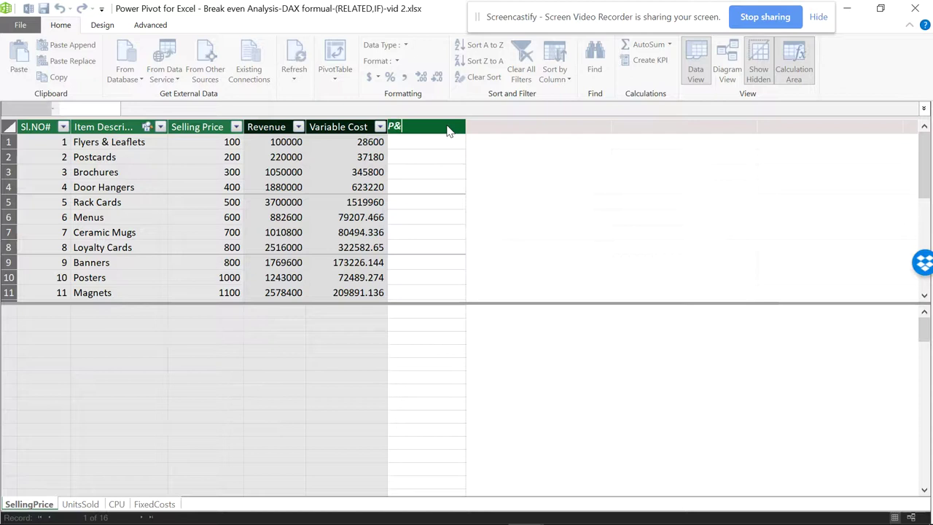
type("&L")
key("Return")
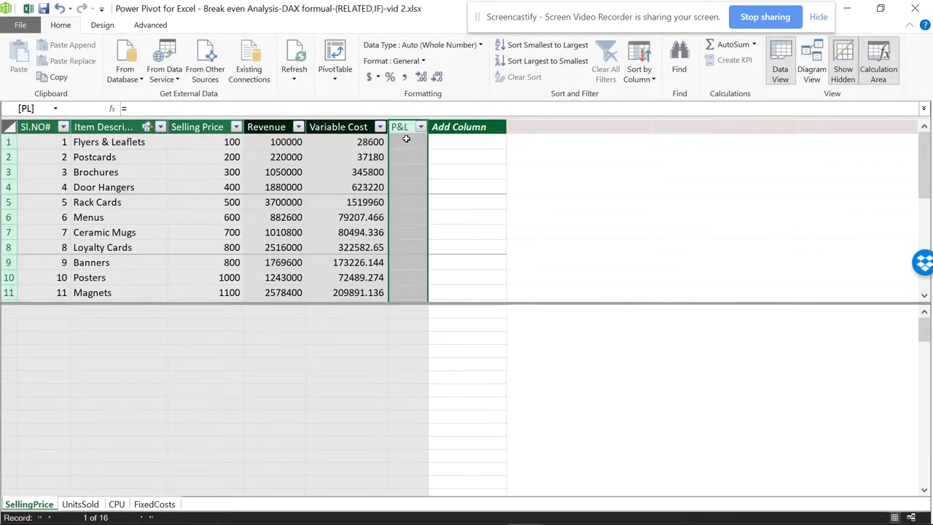
Check the Revenue and Variable Cost formulas before writing the P&L formula
left_click(406, 141)
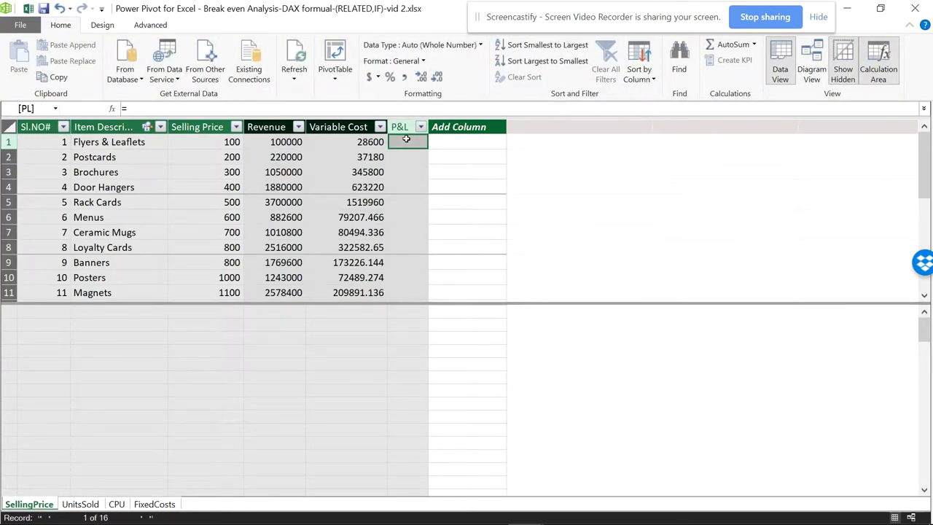
type("=")
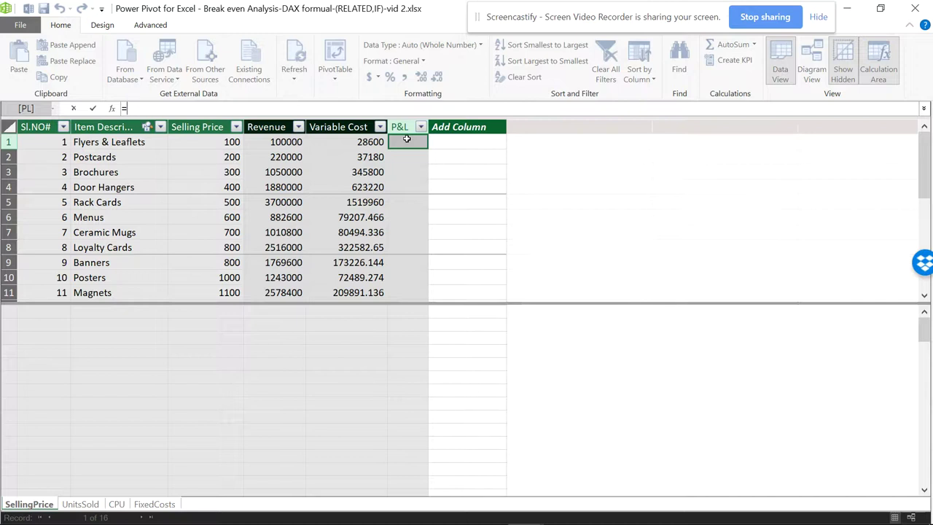
key("Escape")
left_click(284, 127)
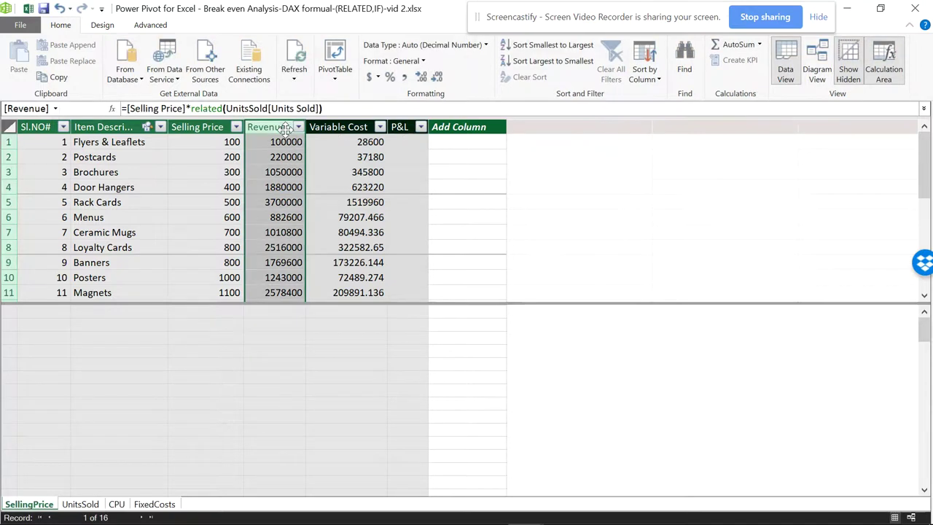
left_click(380, 141)
left_click(402, 142)
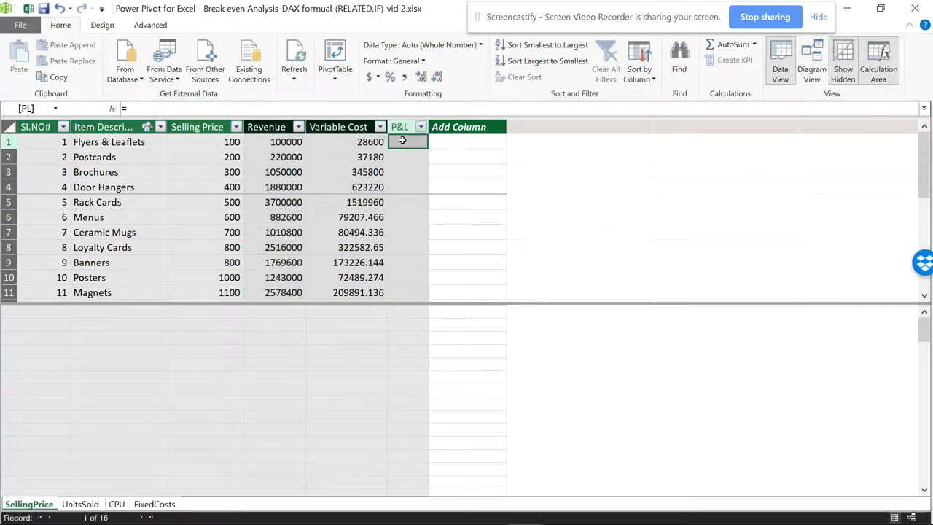
key("Escape")
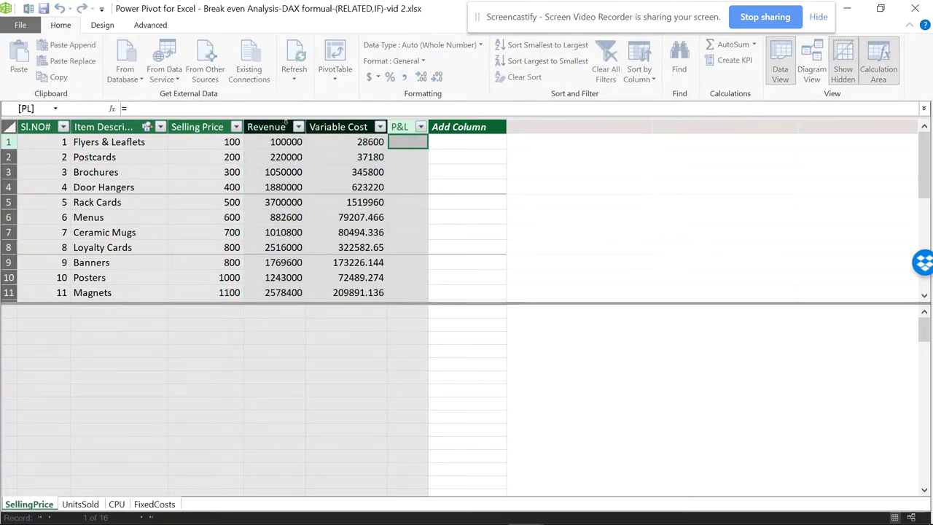
left_click(284, 123)
left_click(403, 138)
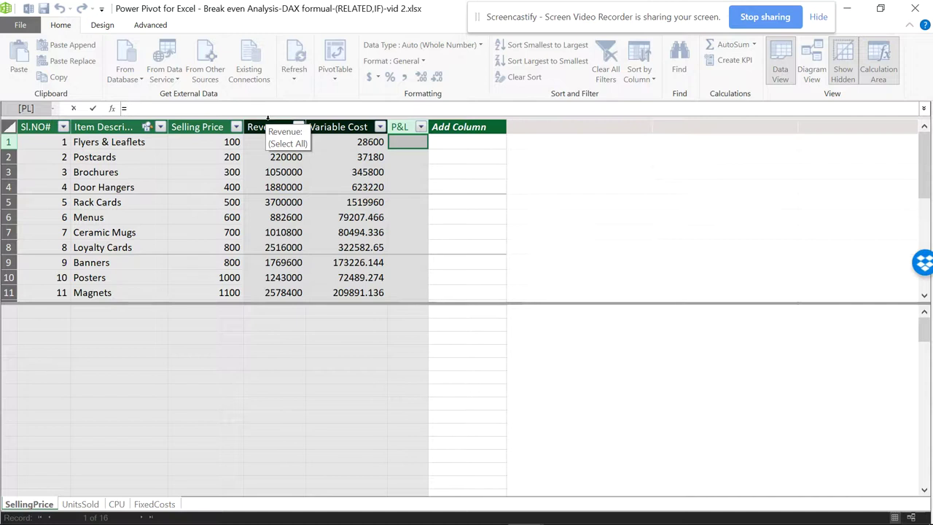
Enter =[Revenue]-[Variable Cost]-200000 in P&L and widen the column
type("re")
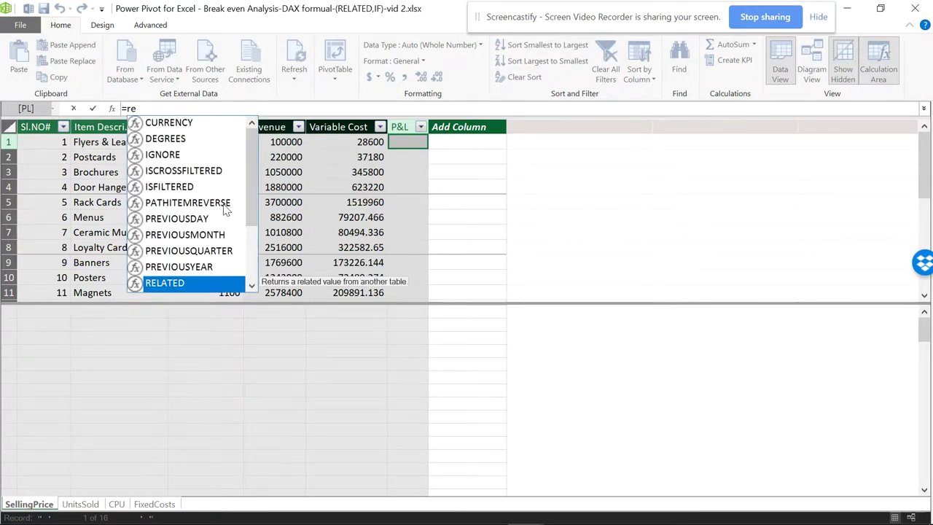
type("v")
double_click(212, 204)
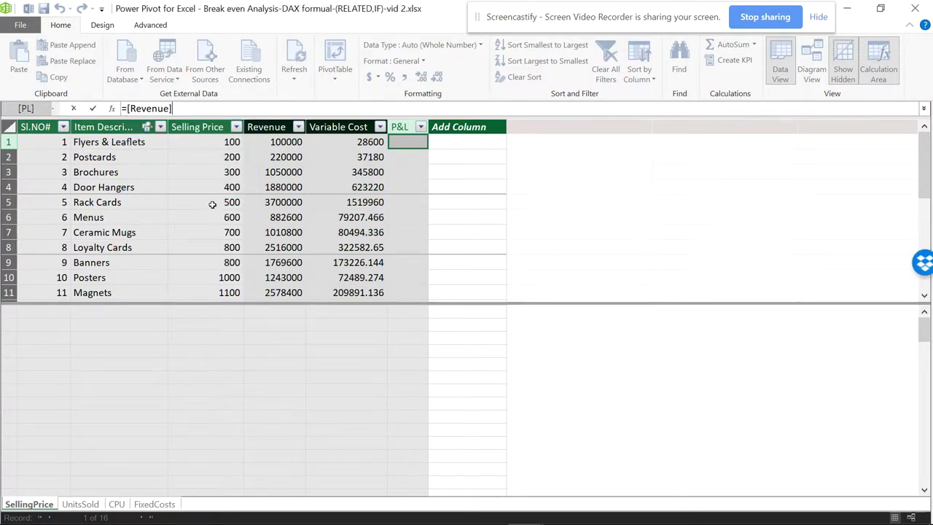
type("-")
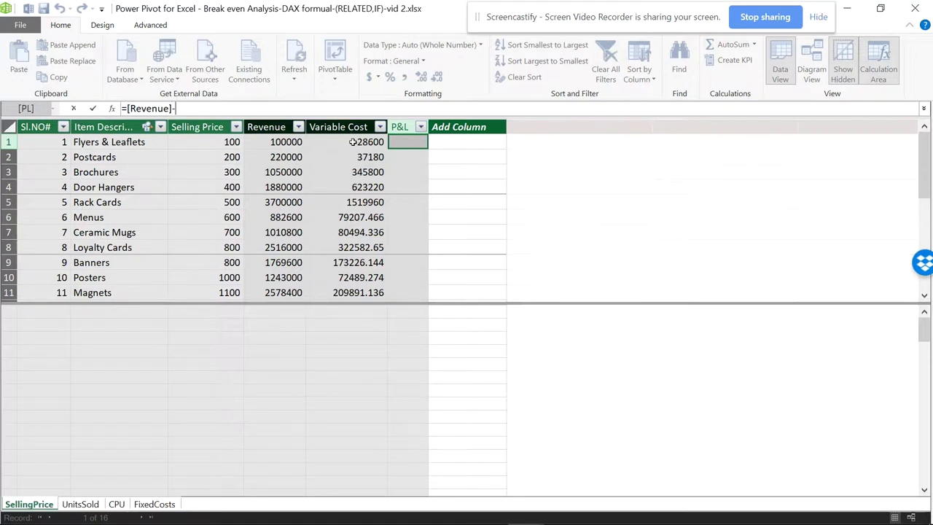
type("v")
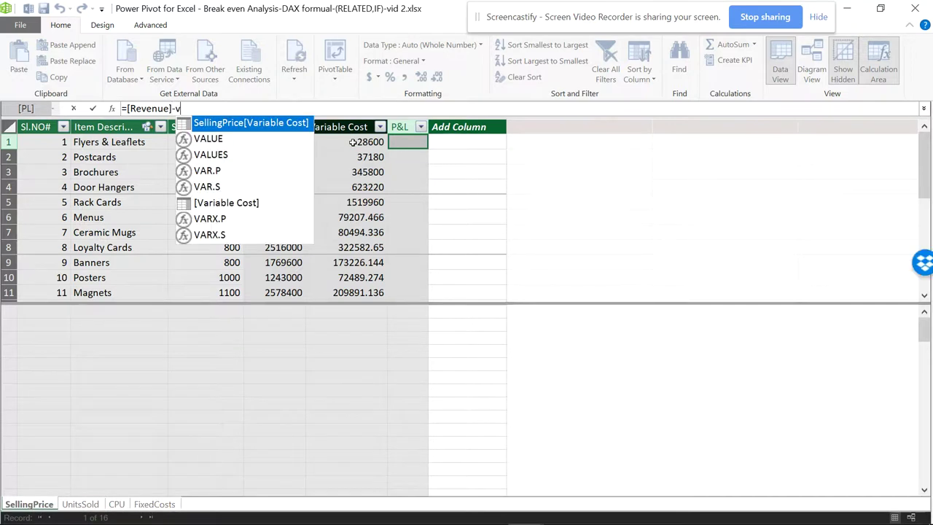
double_click(250, 202)
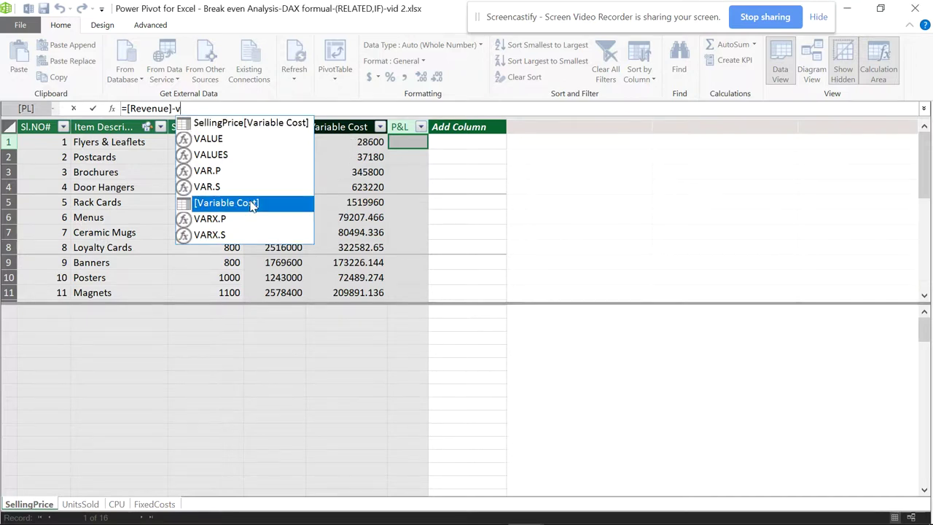
type("-")
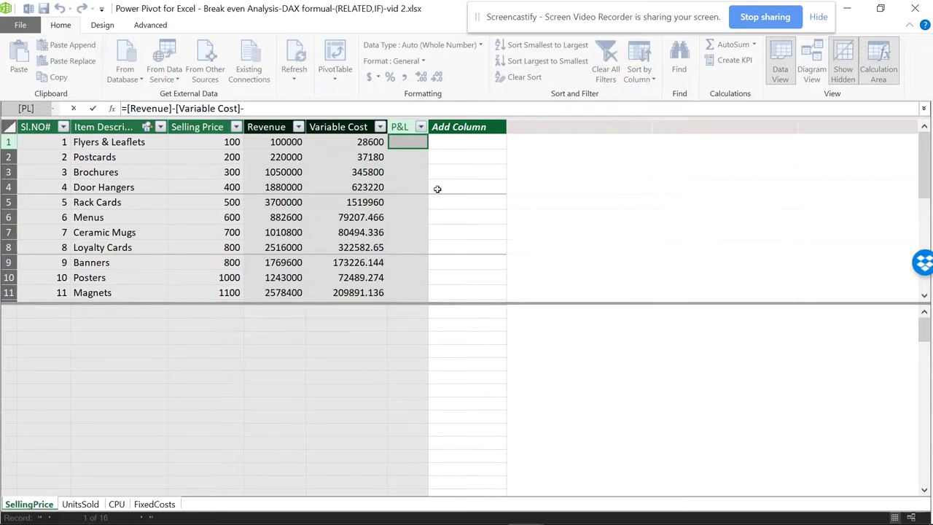
type("200000")
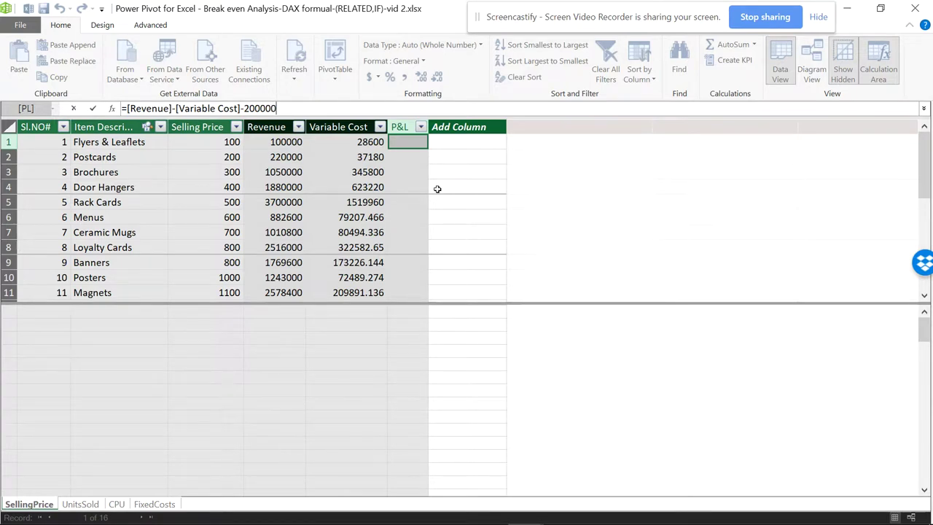
key("Return")
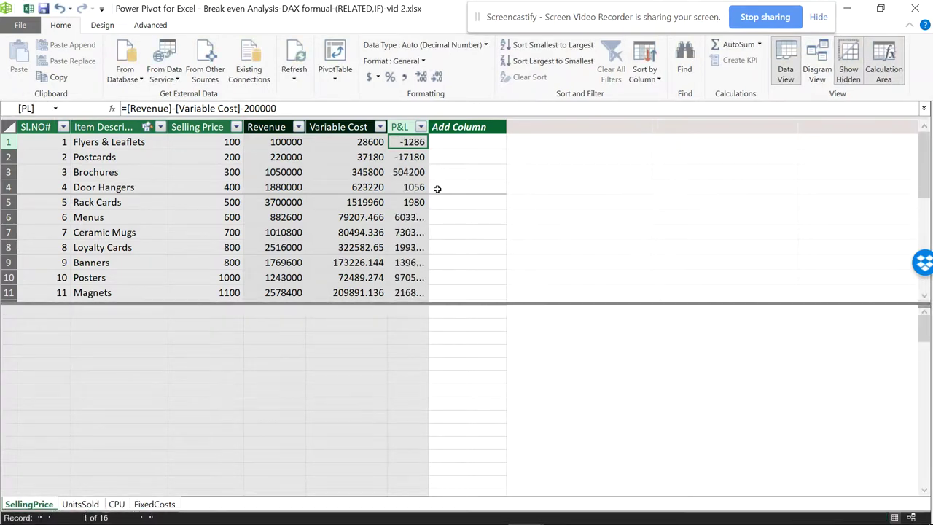
left_click_drag(429, 127, 471, 128)
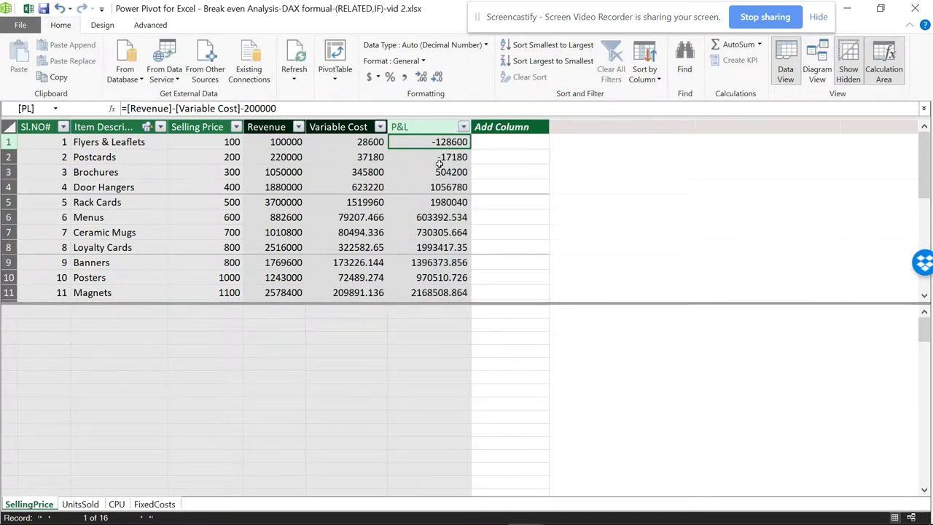
left_click(289, 109)
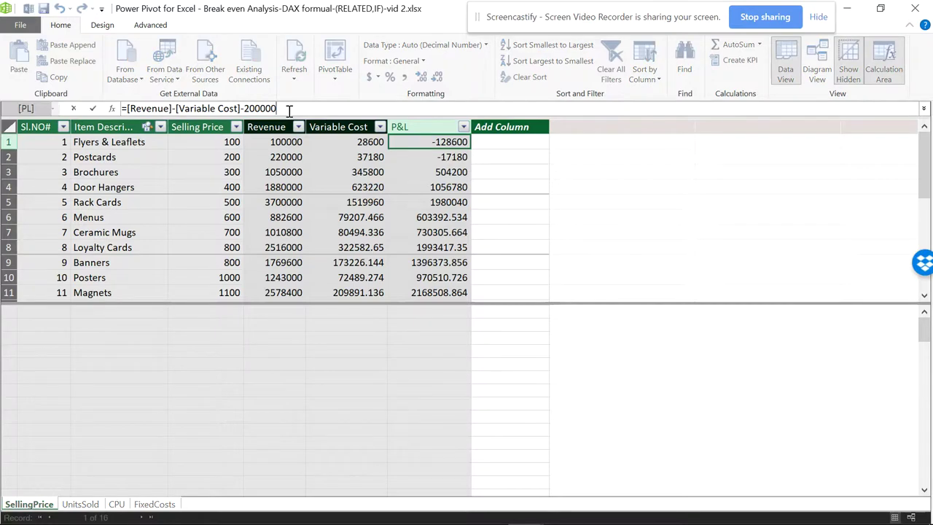
Replace 200000 in the P&L formula with the FixedCosts[Fixed costs] column
key("BackSpace")
key("BackSpace")
key("BackSpace")
key("BackSpace")
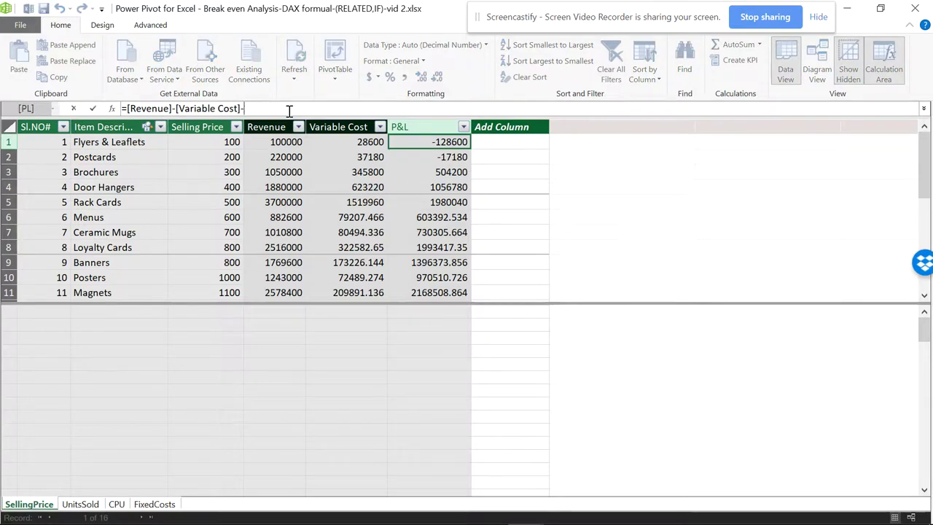
left_click(154, 504)
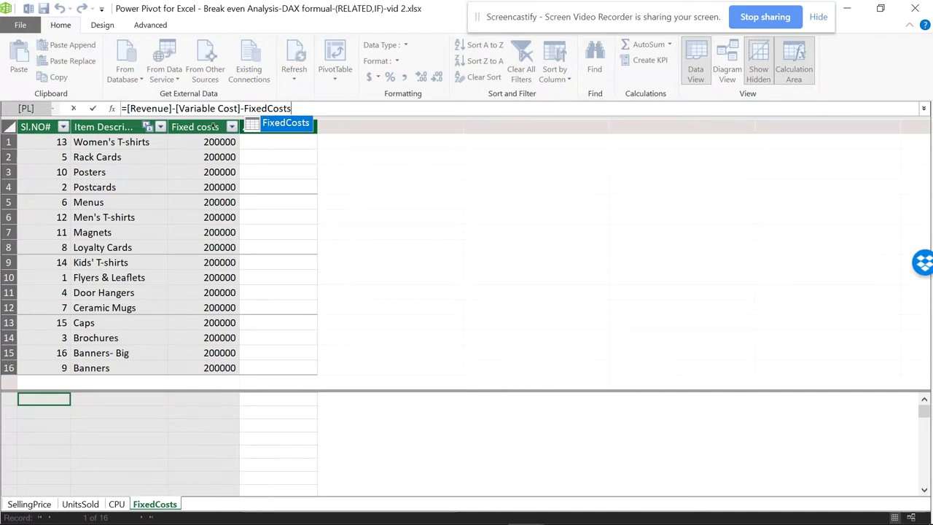
left_click(215, 128)
key("Return")
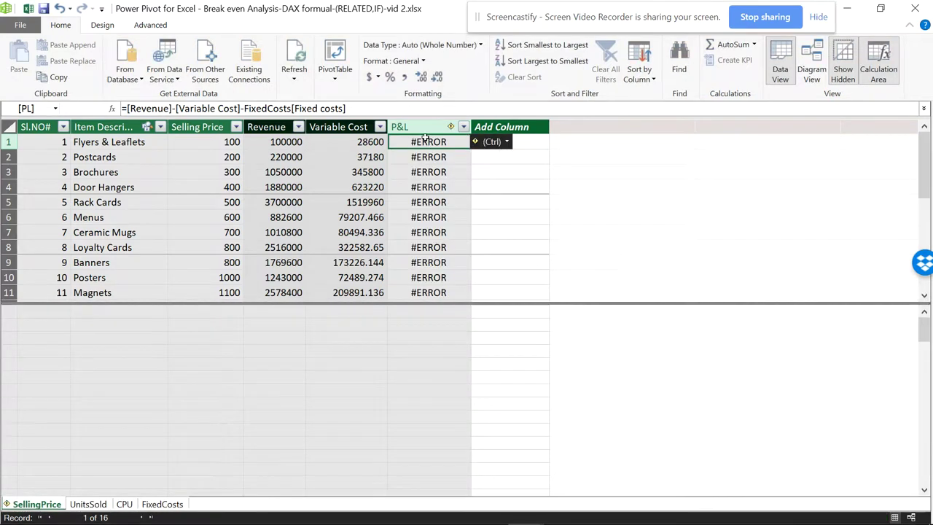
Wrap the Fixed costs reference in RELATED() so P&L returns values
left_click(245, 108)
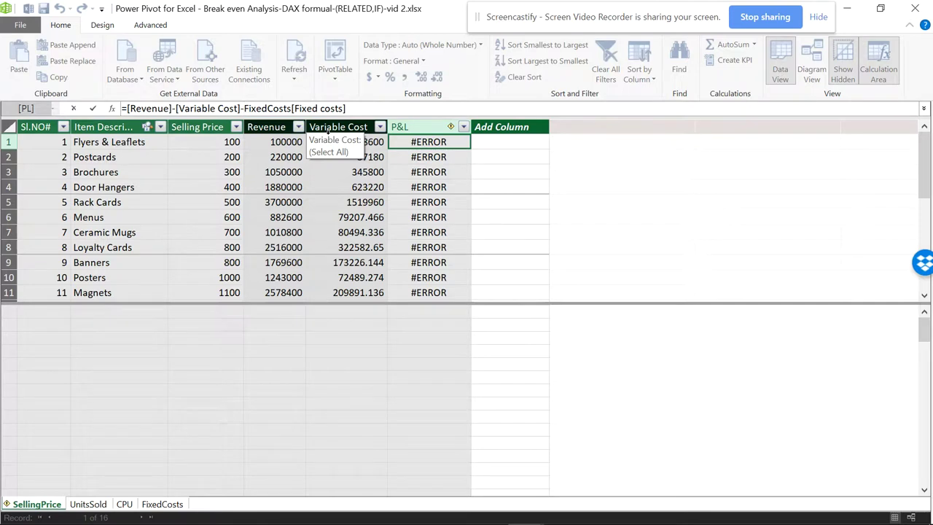
type("relate")
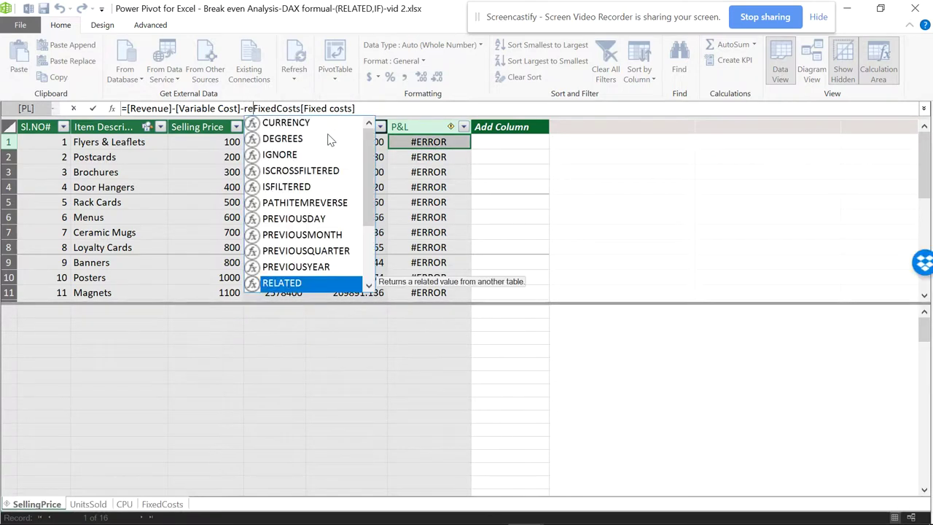
type("d")
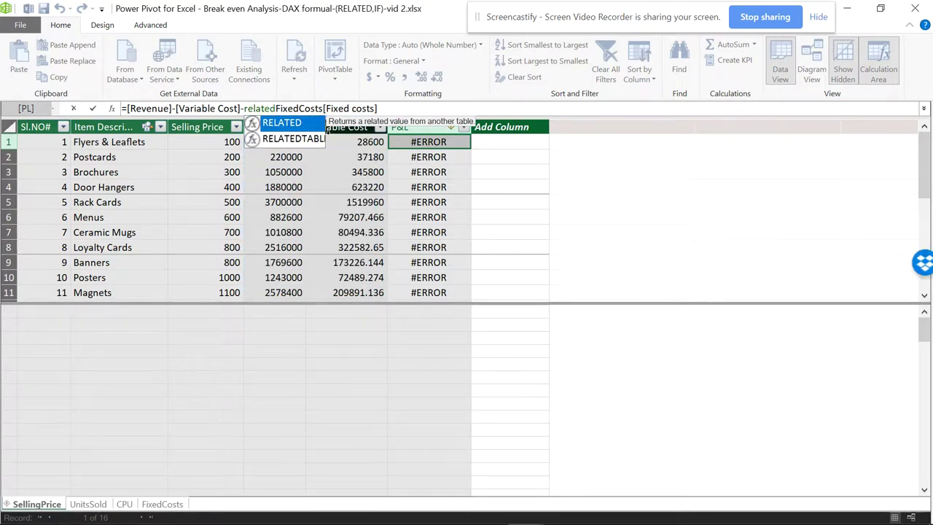
type("(")
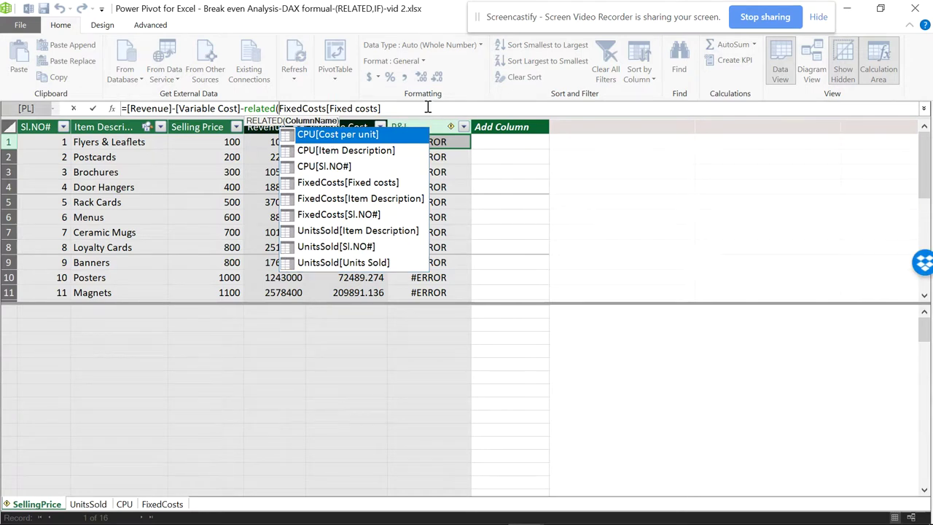
key("Escape")
type(")")
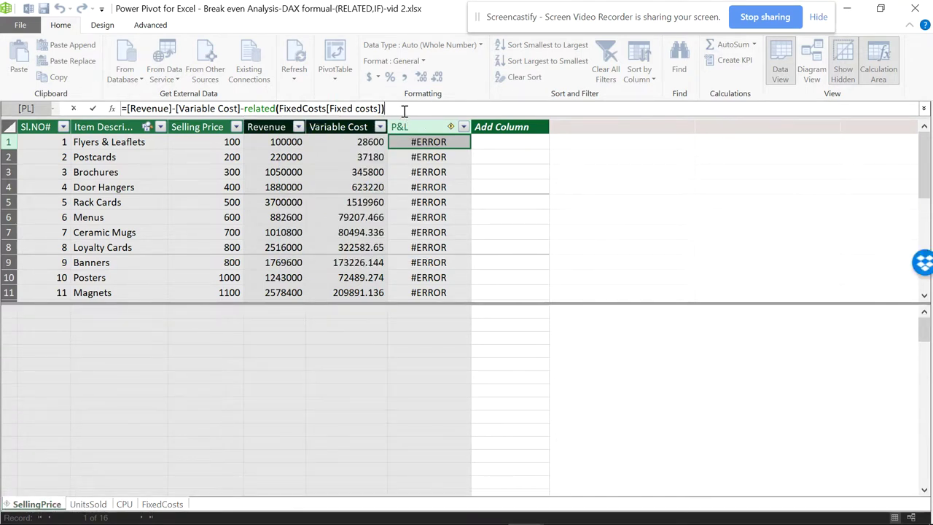
key("Return")
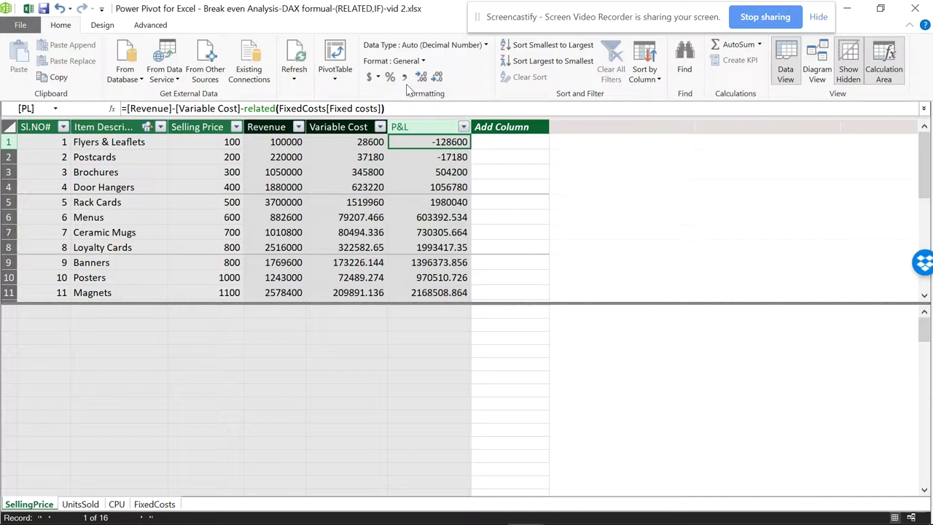
Apply thousands-separator decimal formatting to the P&L and Variable Cost columns
left_click(405, 79)
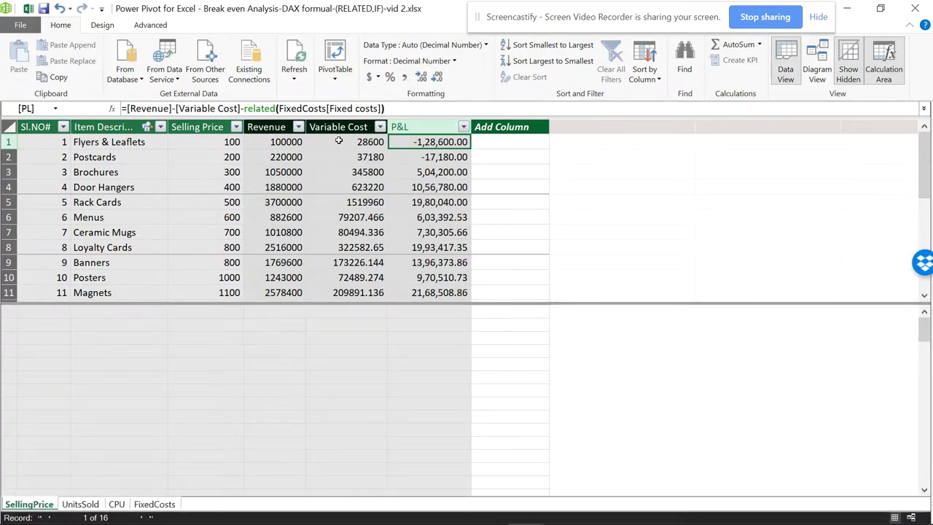
left_click(339, 142)
left_click(421, 77)
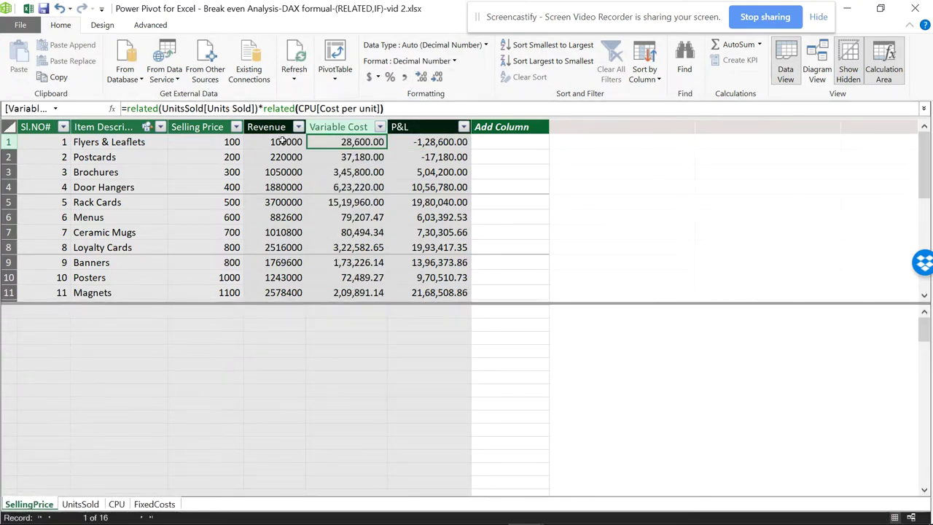
left_click(511, 142)
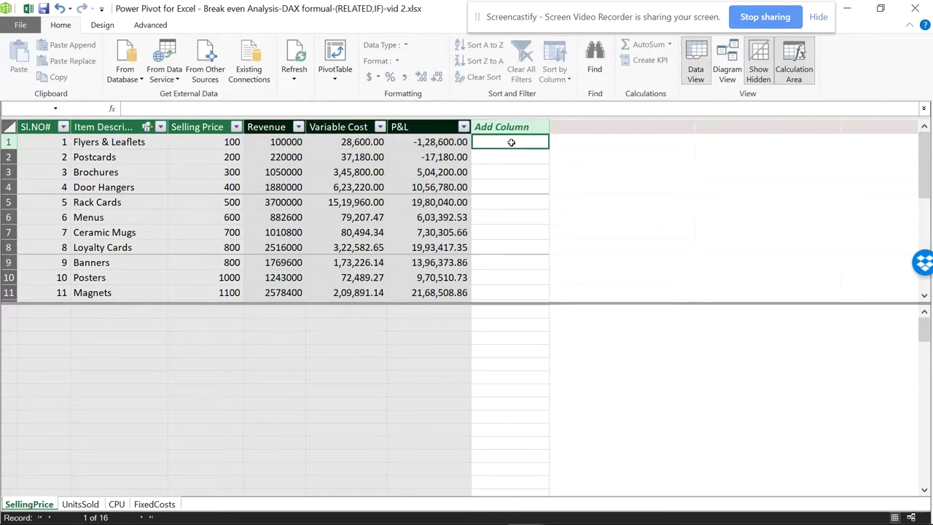
Add a column =IF(SellingPrice[P&L]>15000,"Profit","Loss")
type("=i")
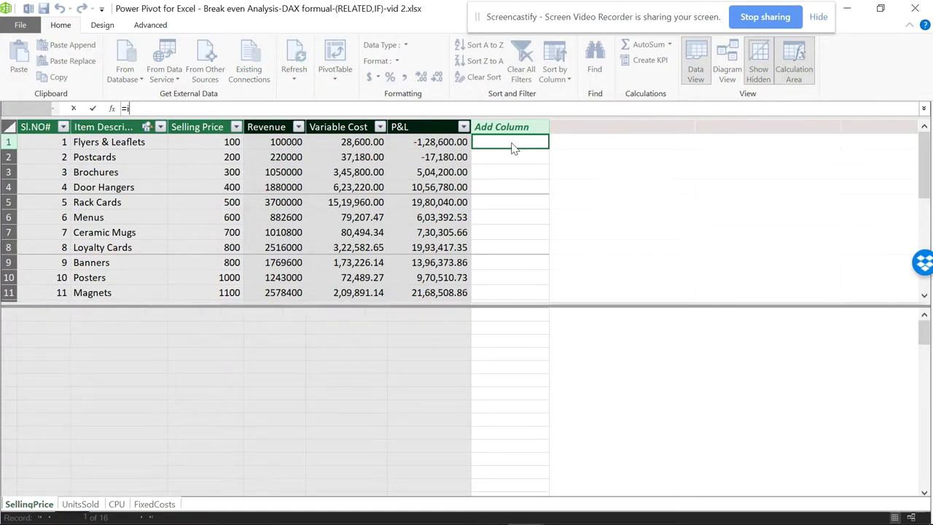
type("f")
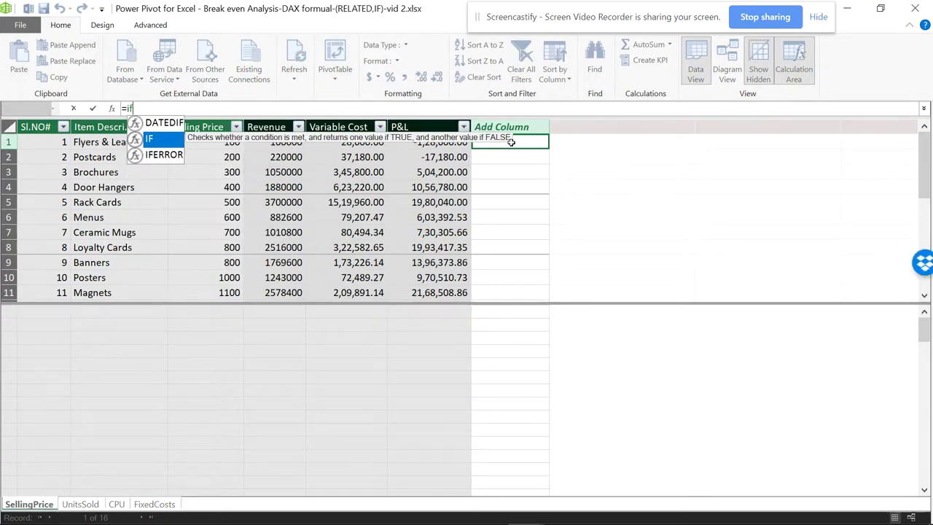
type("(")
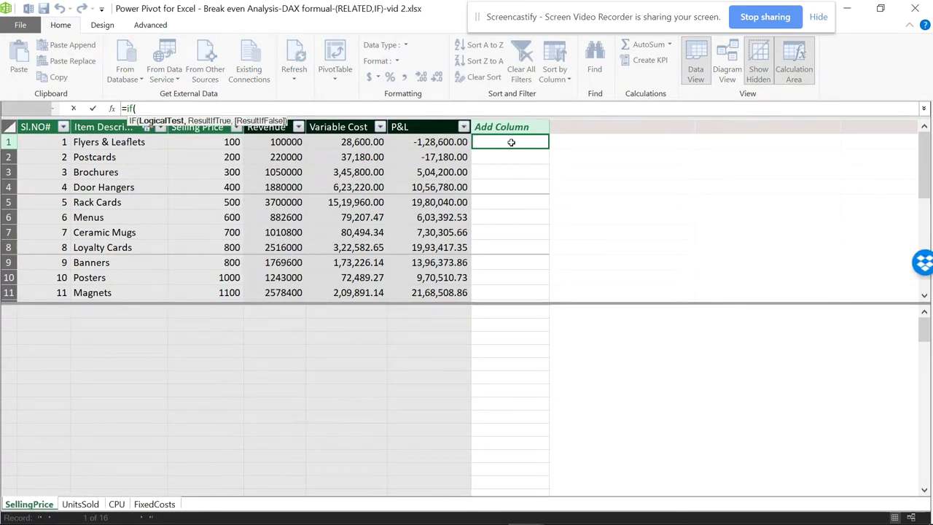
left_click(445, 142)
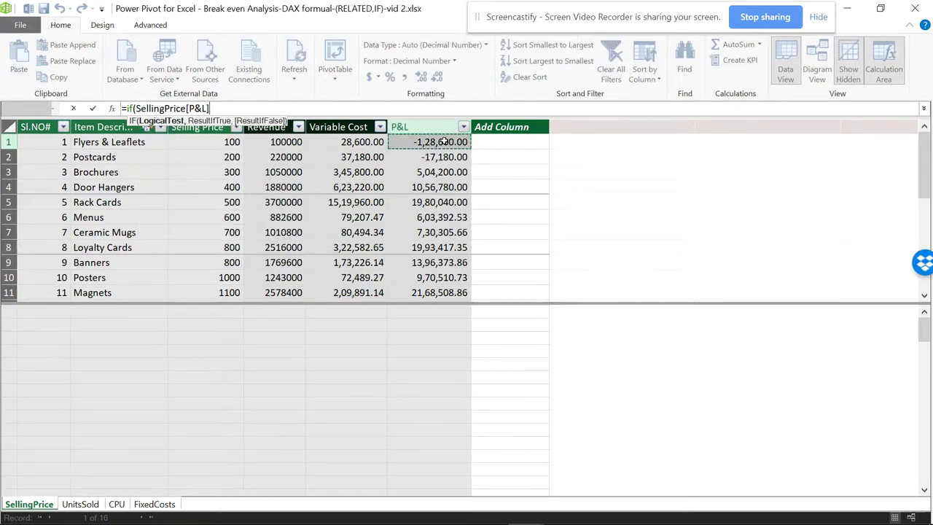
type(">")
type("1")
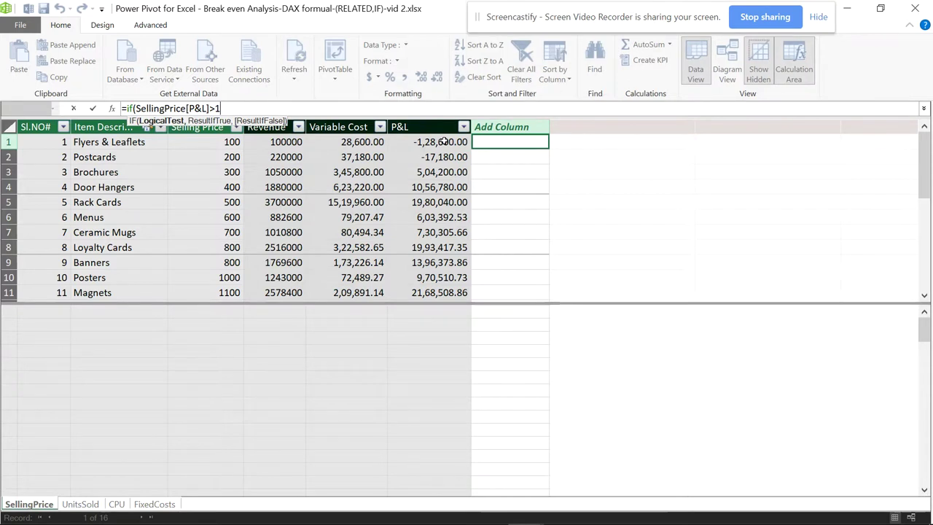
type("5000,")
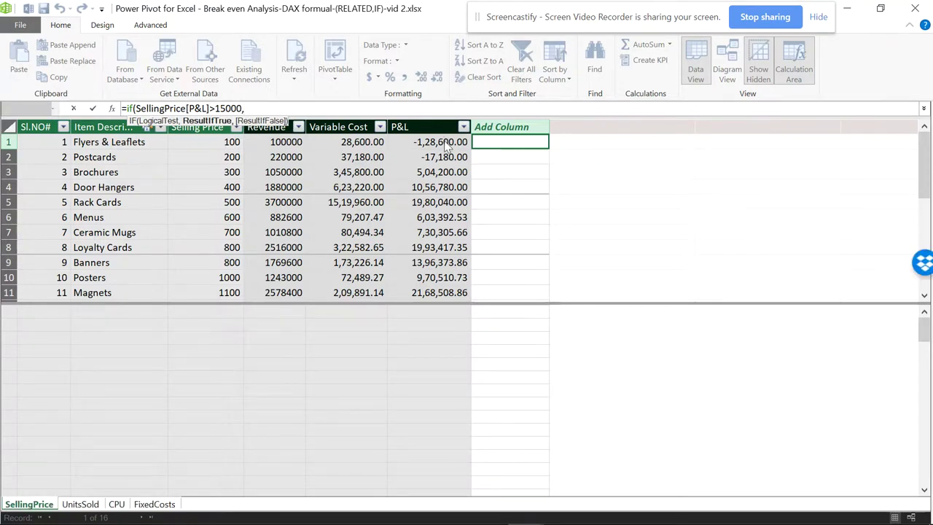
type("\"P")
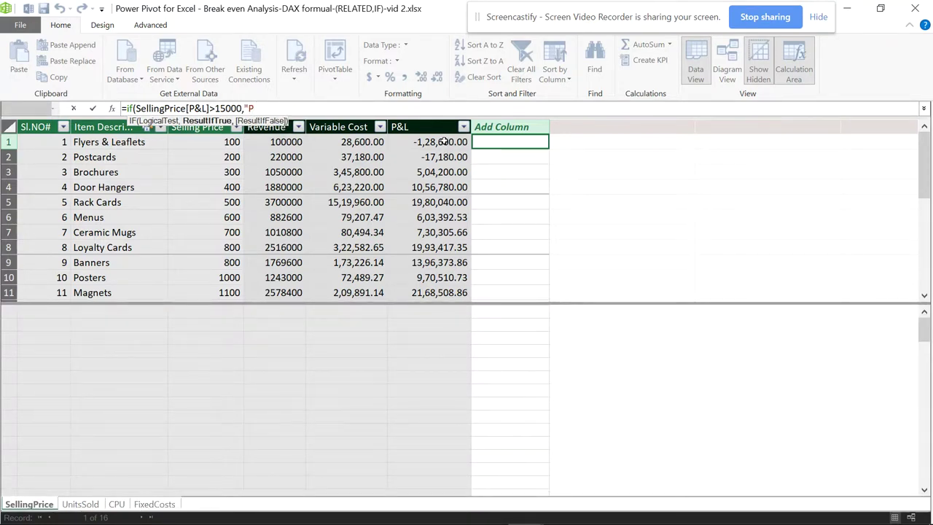
type("rofit")
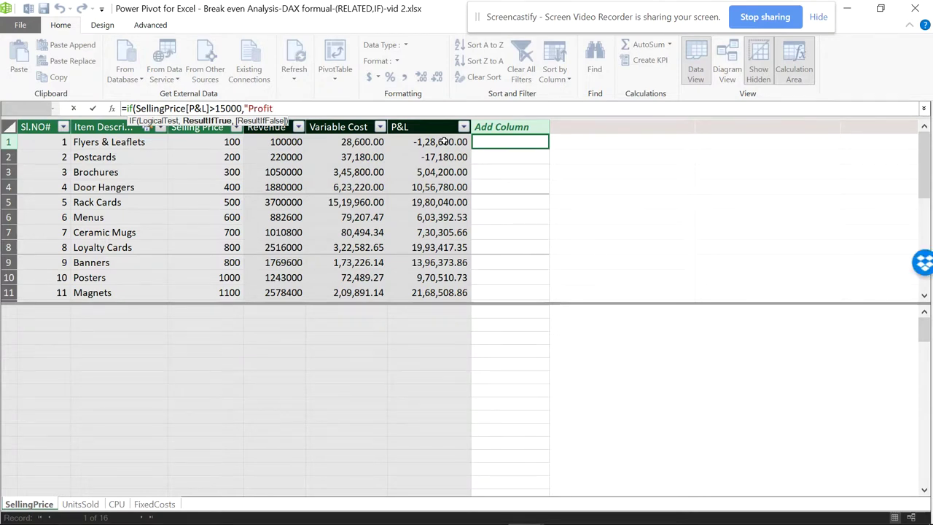
type("\",")
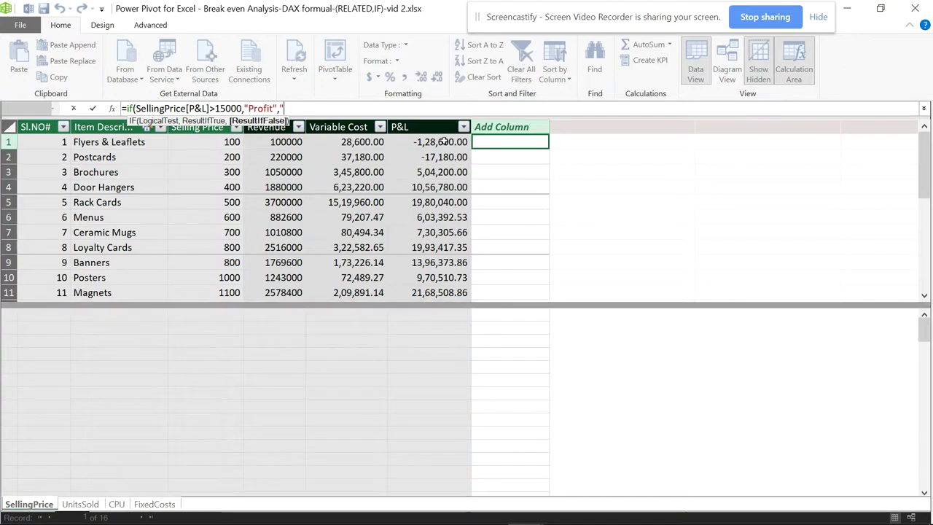
type("\"Loss")
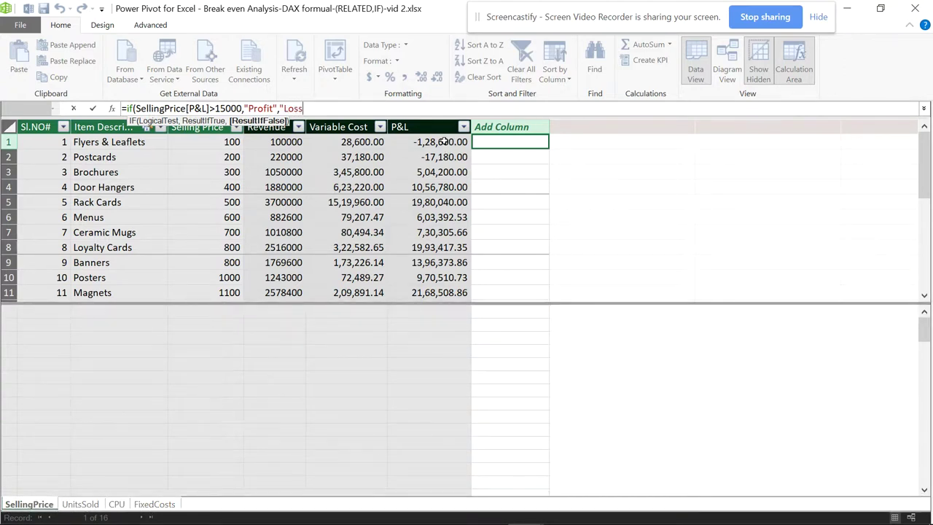
type("\")")
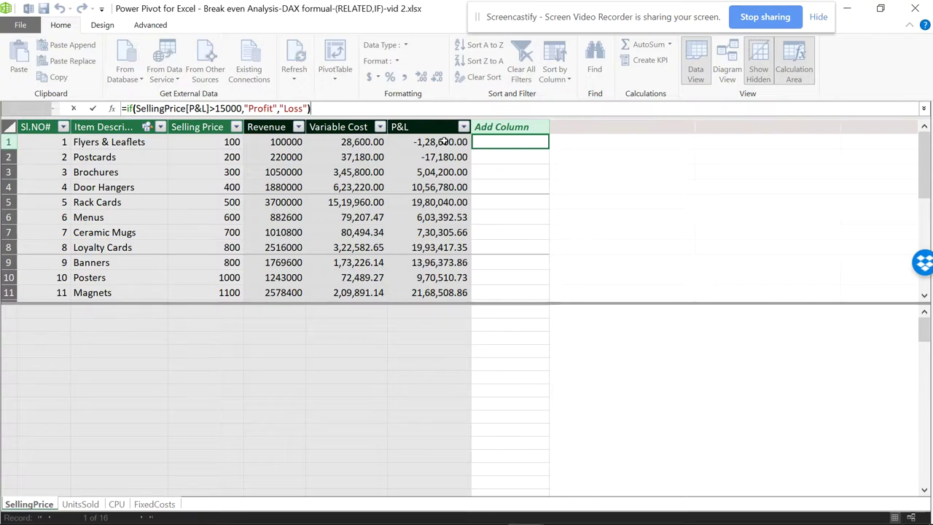
key("Return")
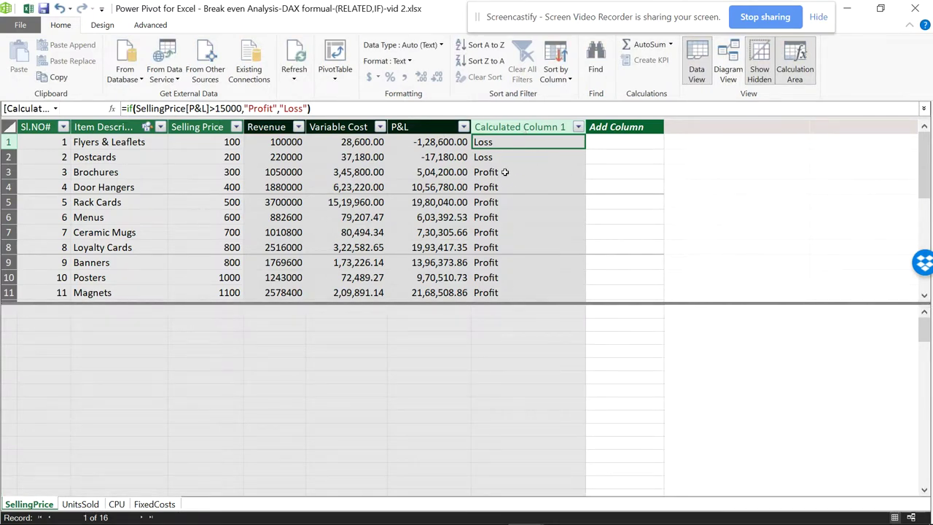
Rename Calculated Column 1 to 'Result'
double_click(509, 128)
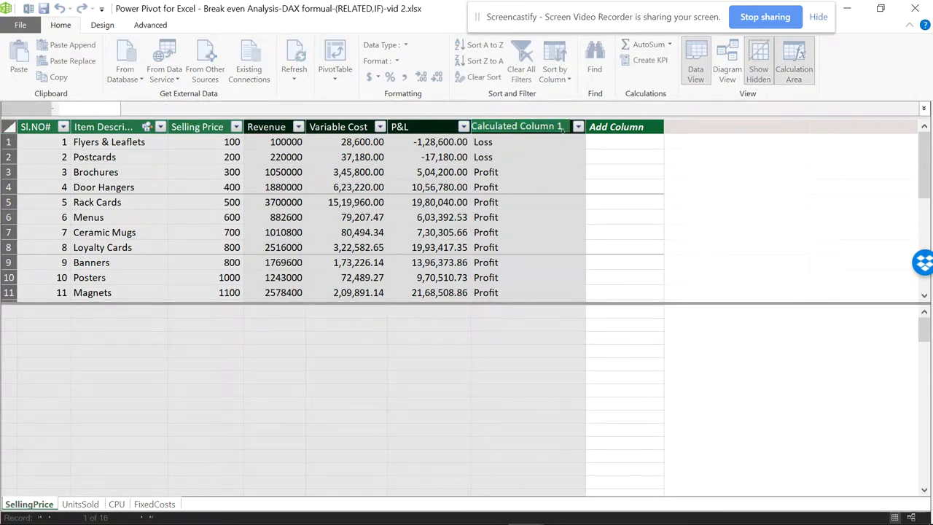
left_click_drag(564, 127, 474, 126)
type("Result")
key("Return")
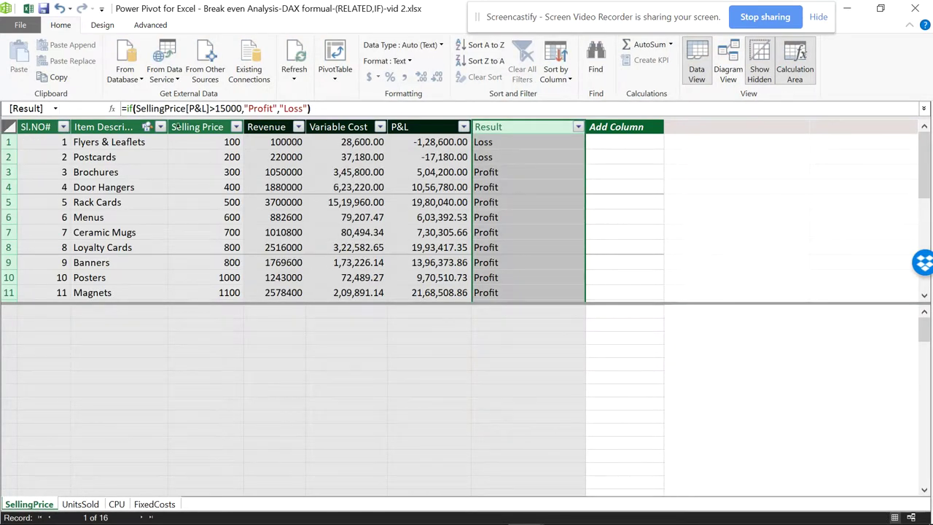
Browse the UnitsSold, CPU and FixedCosts tables, then check the Revenue formula
left_click(77, 504)
left_click(116, 505)
left_click(154, 505)
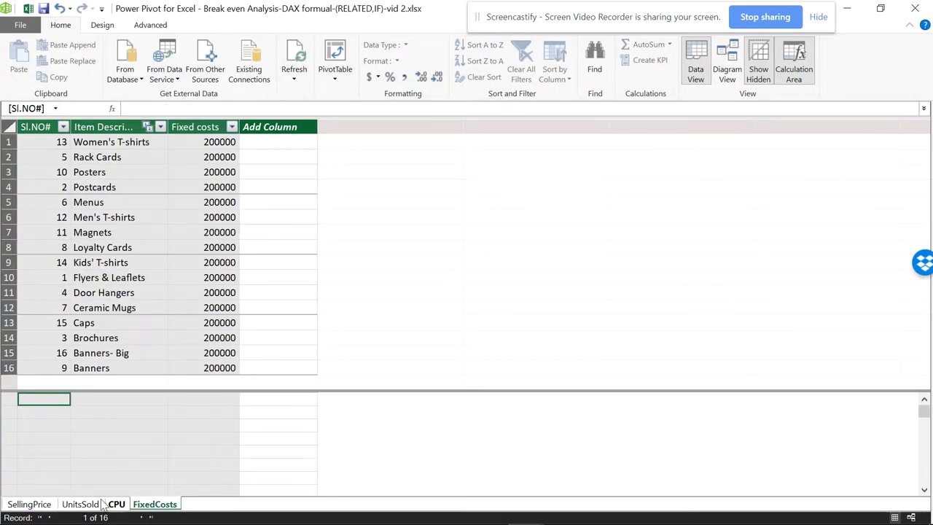
left_click(29, 504)
left_click(287, 143)
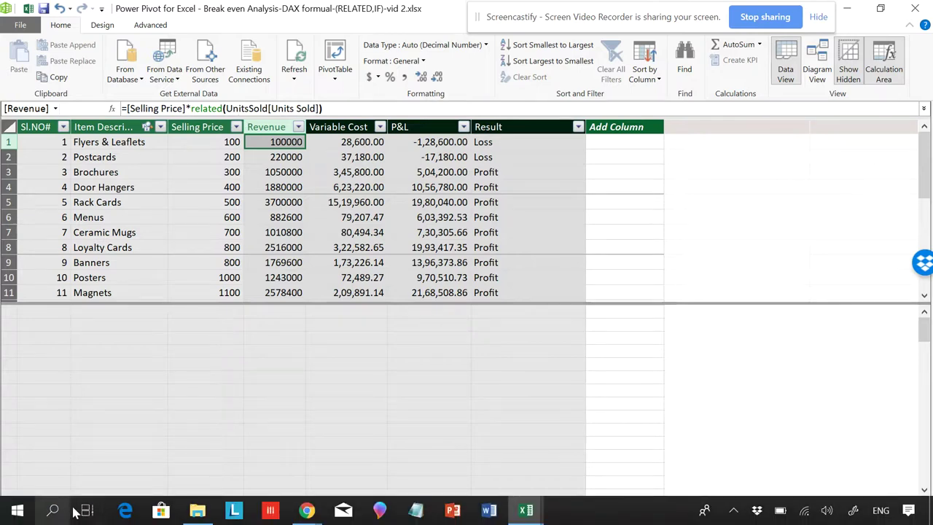
Review the Variable Cost, P&L and Result formulas, then show the PivotTable layouts
left_click(80, 504)
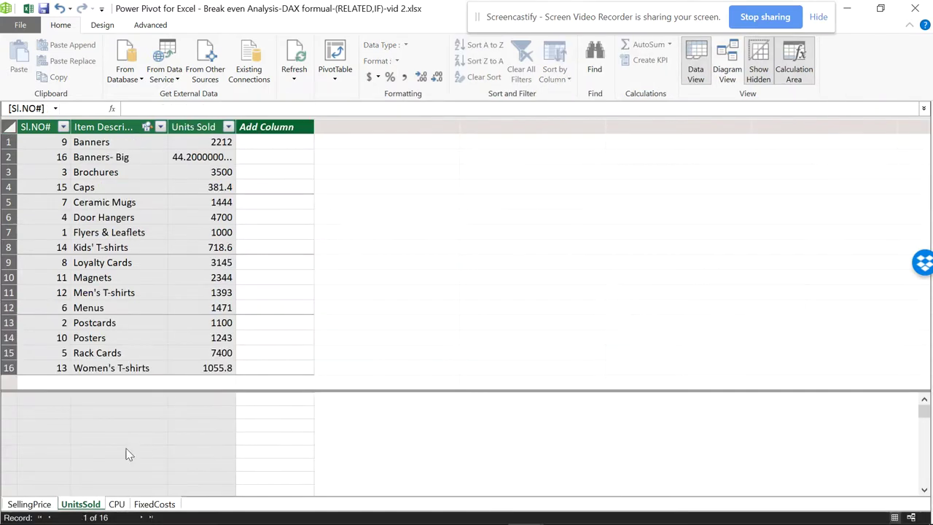
left_click(30, 504)
left_click(347, 148)
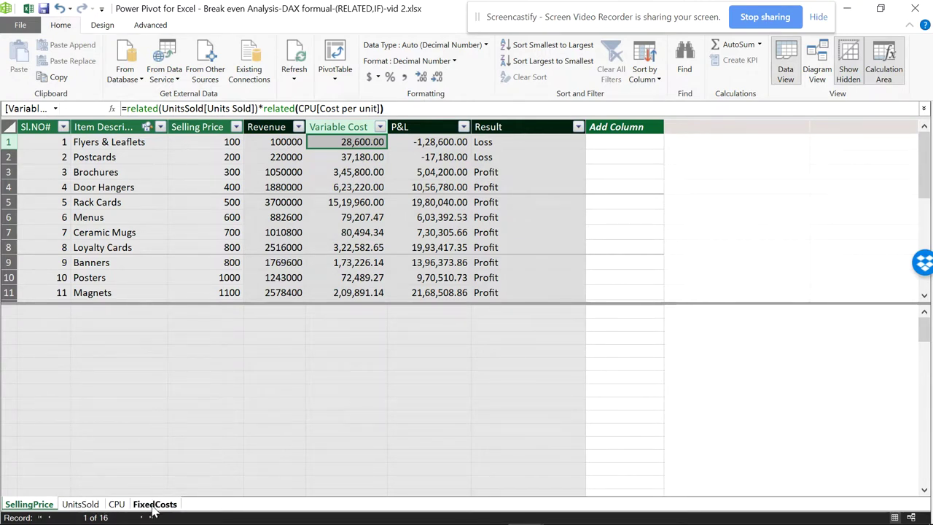
left_click(448, 144)
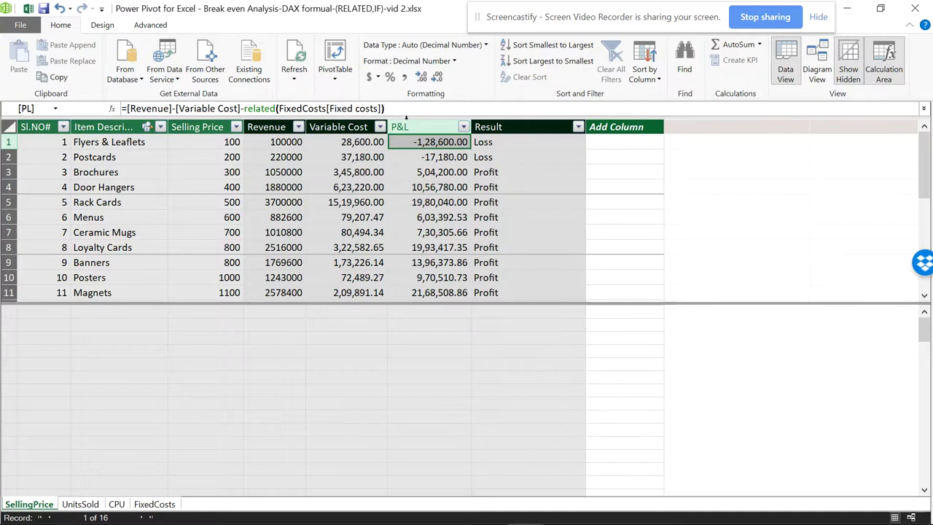
left_click(487, 144)
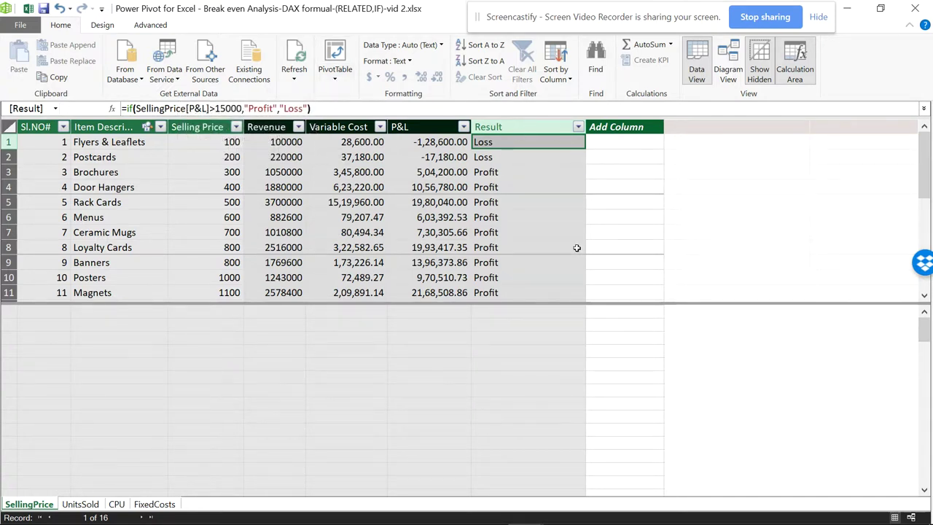
left_click(334, 82)
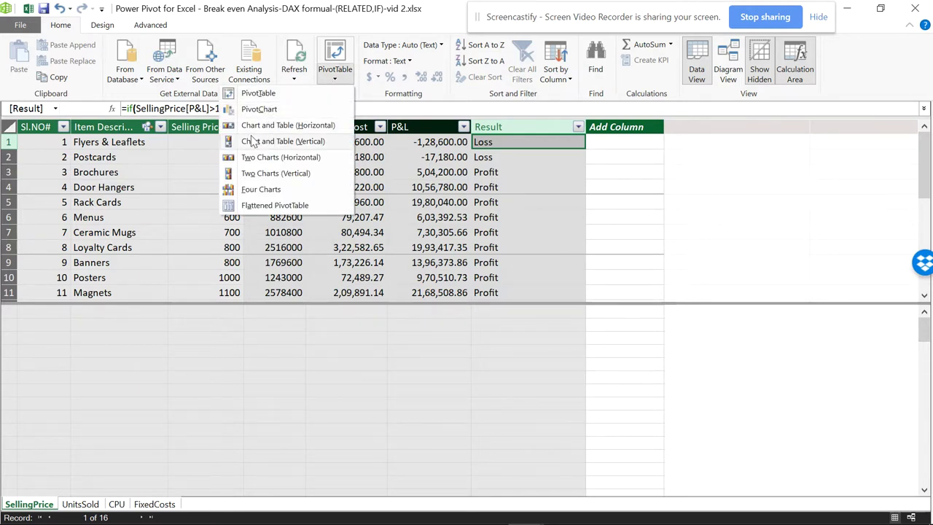
Insert a Flattened PivotTable on a new worksheet
left_click(277, 207)
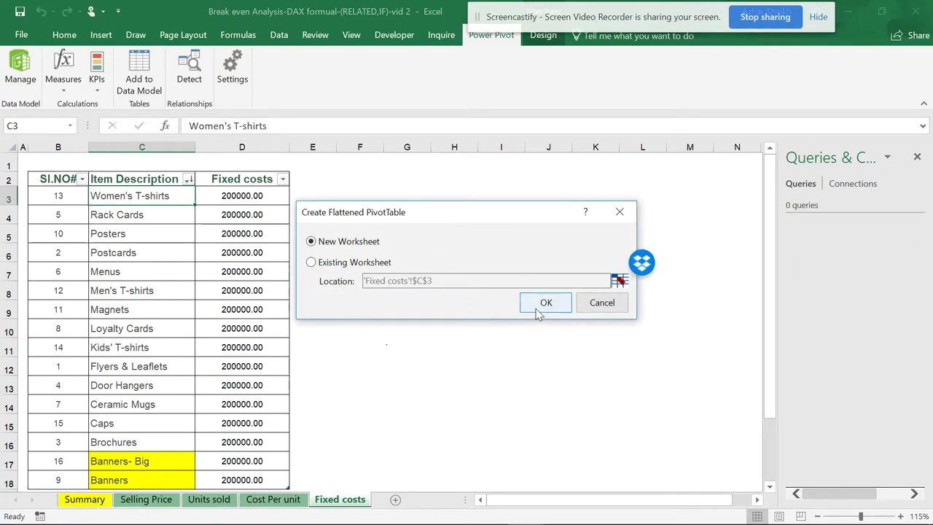
left_click(539, 307)
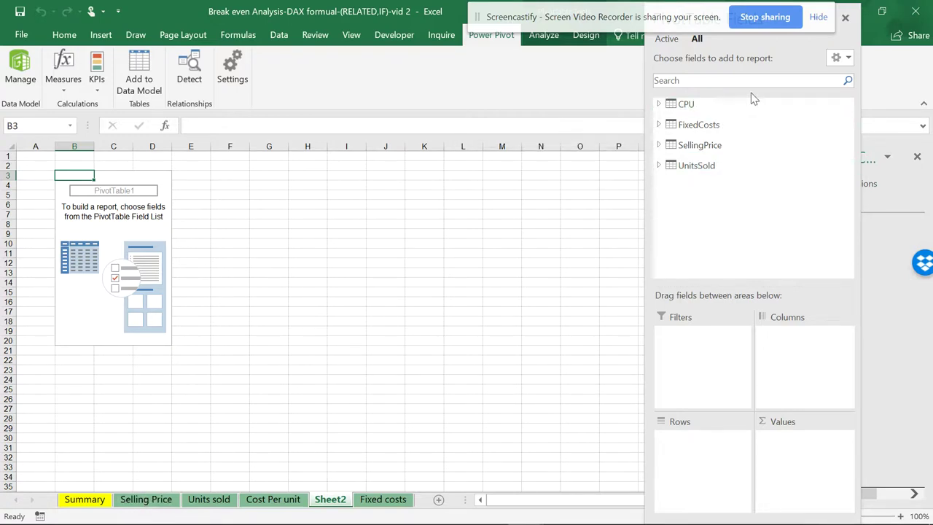
Add Item Description, Revenue, Variable Cost, P&L and Result, placing Sum of P&L before Sum of Variable Cost
left_click(661, 146)
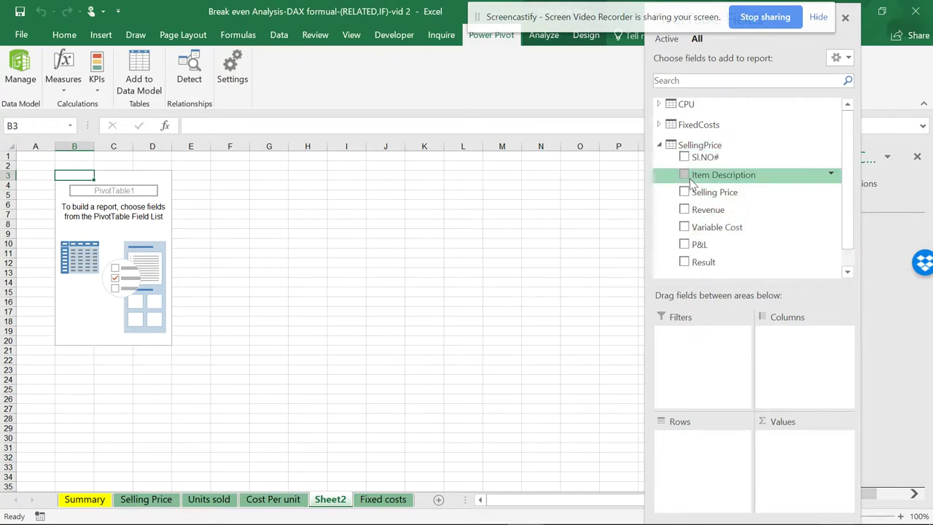
left_click(684, 175)
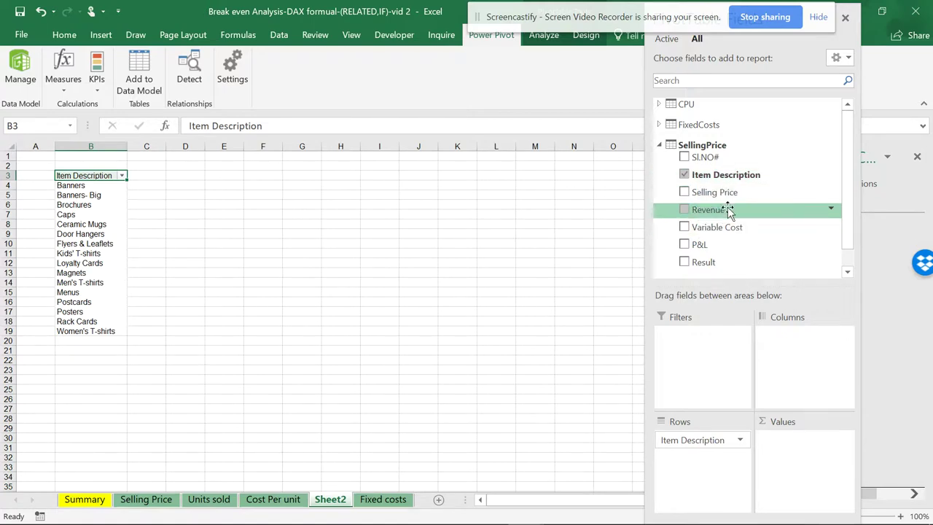
left_click(686, 212)
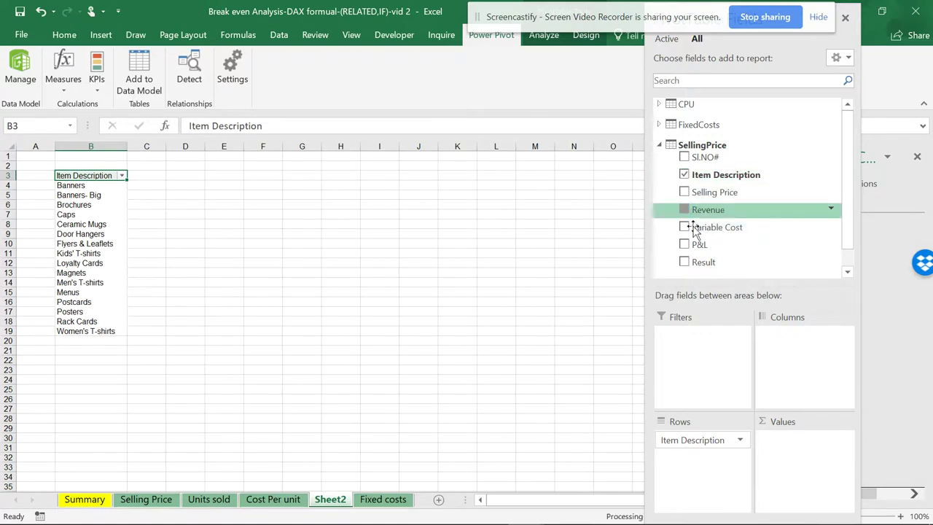
left_click(685, 228)
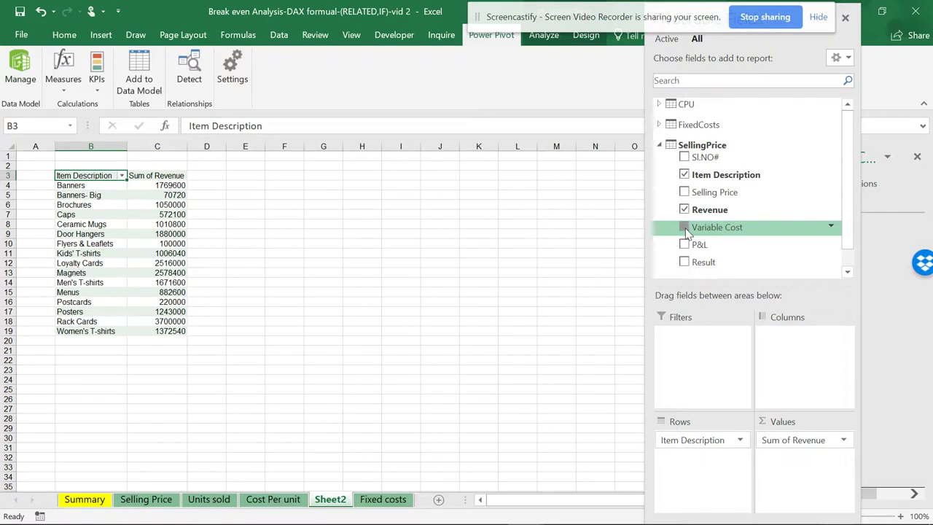
left_click(684, 246)
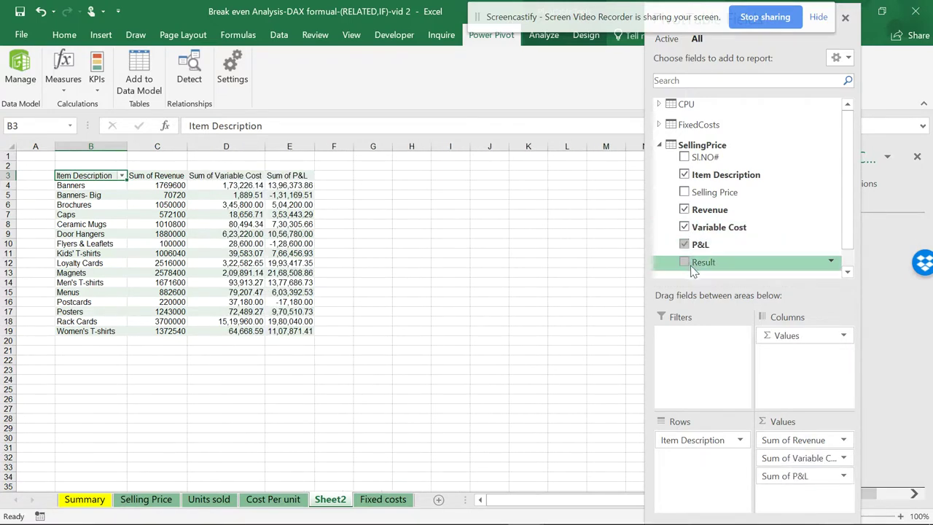
left_click(685, 264)
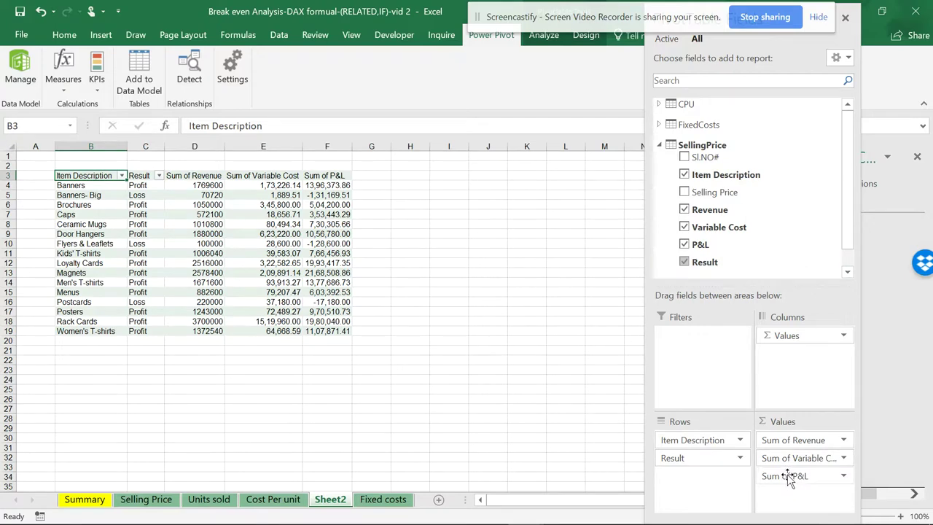
left_click_drag(787, 477, 789, 448)
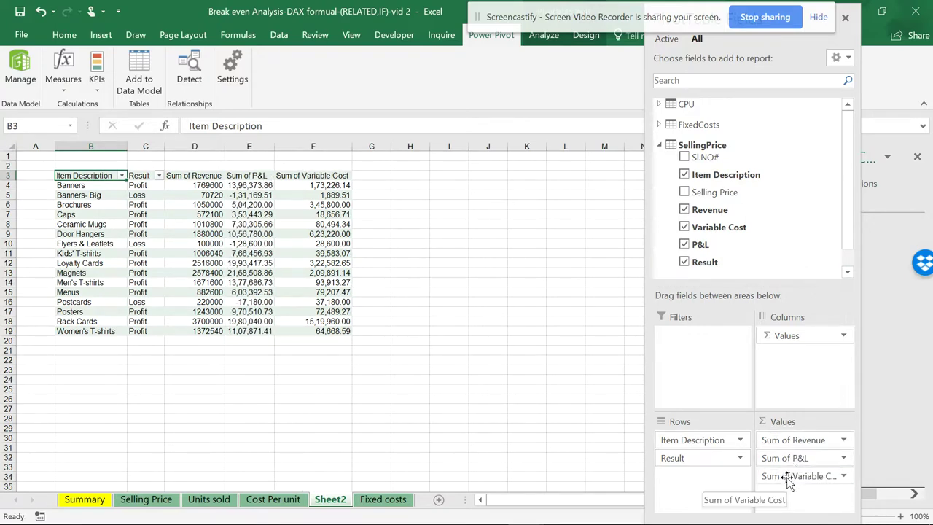
mouse_move(704, 458)
left_mouse_down()
mouse_move(797, 501)
mouse_move(699, 466)
left_mouse_up()
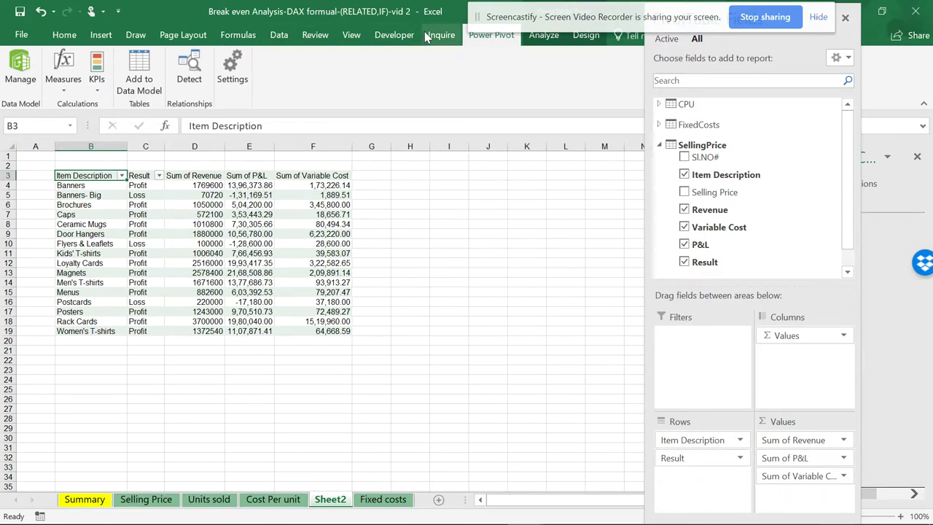
Apply an orange style from PivotTable Design and dock the PivotTable Fields pane beside the sheet
left_click(581, 38)
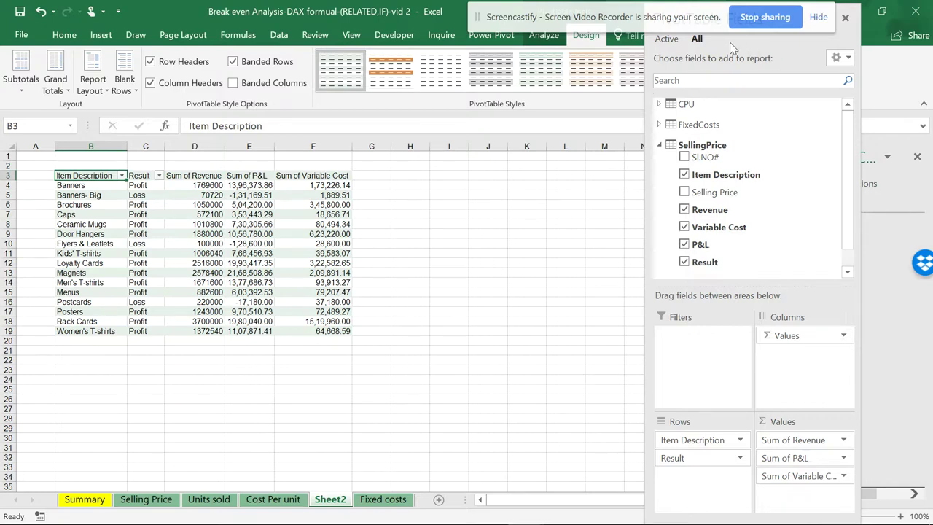
left_click_drag(630, 30, 581, 20)
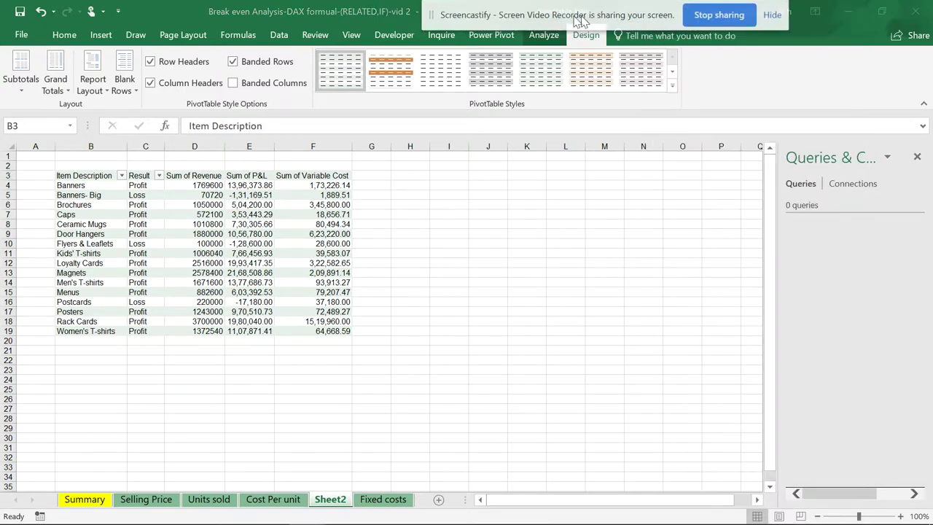
left_click(671, 89)
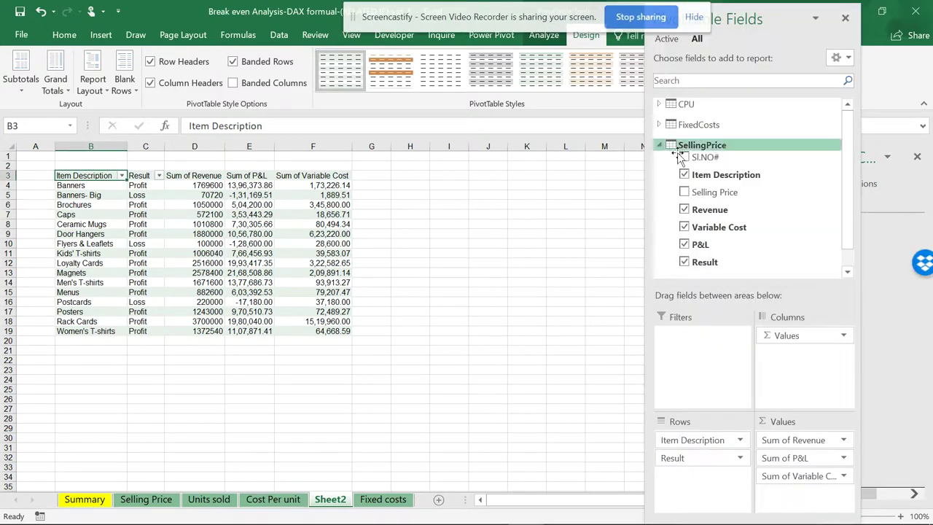
left_click(591, 69)
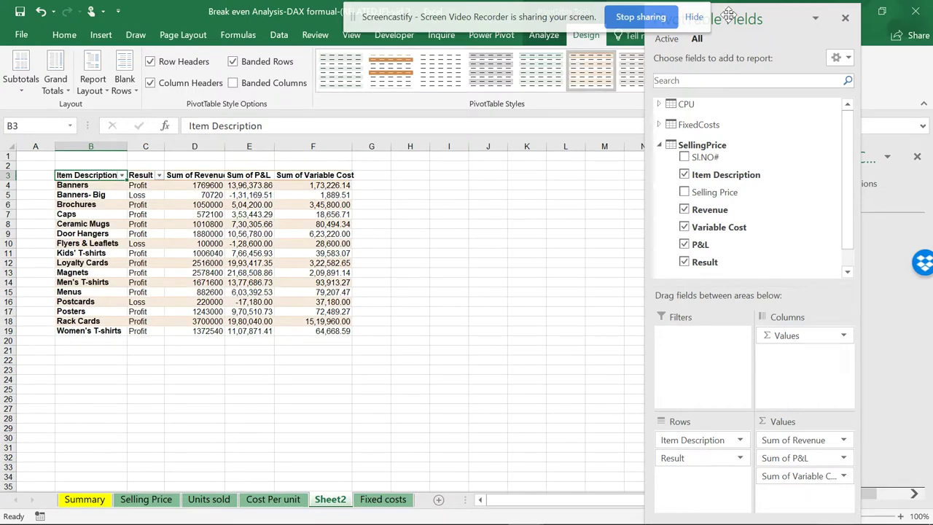
left_click_drag(730, 15, 692, 102)
Pick the orange Medium style from the full styles gallery, then go to the Selling Price sheet
left_click(675, 87)
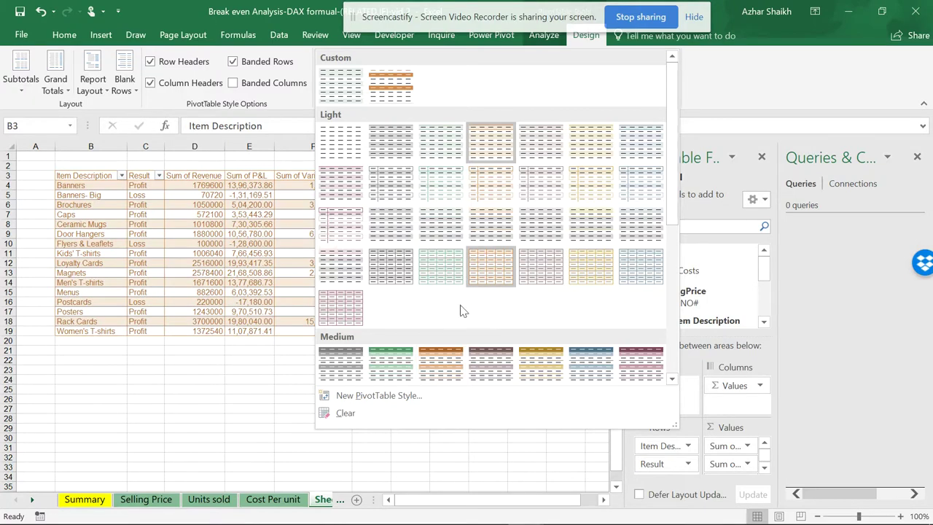
left_click(441, 357)
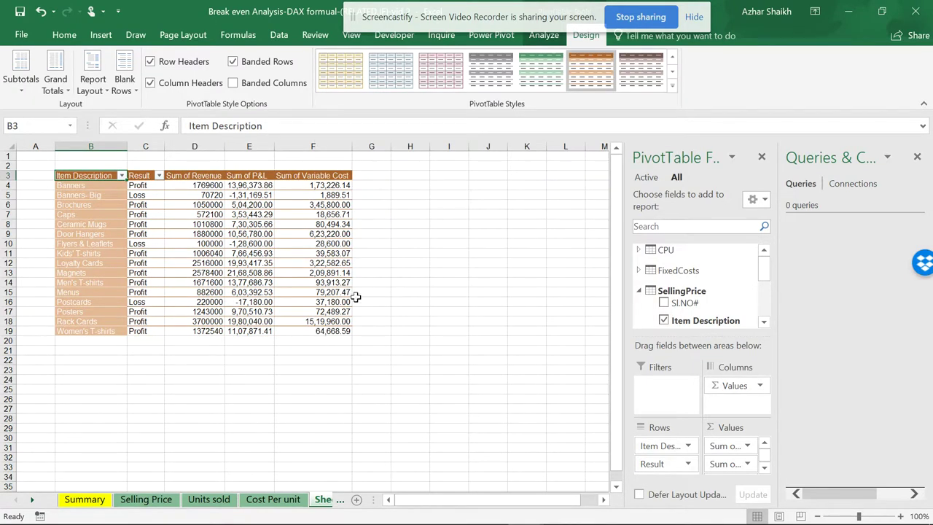
scroll(223, 251, "up", 2, "ctrl")
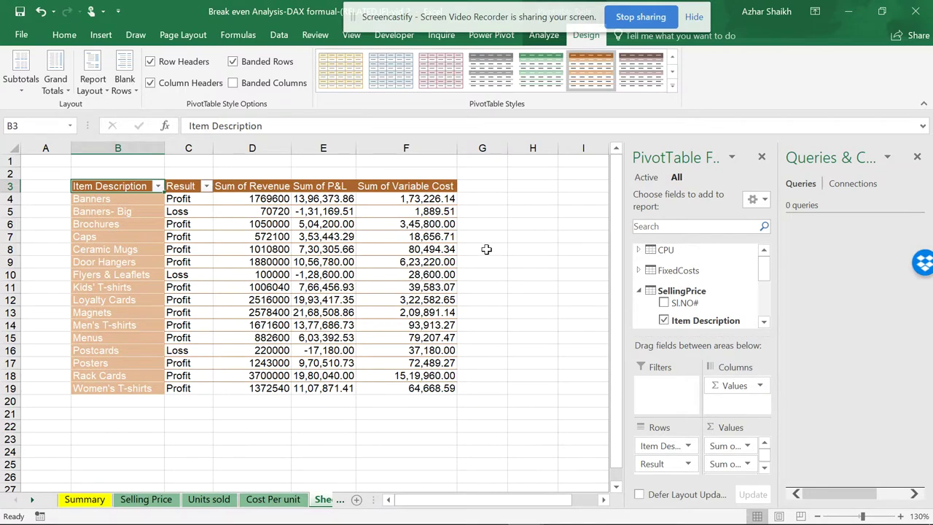
left_click(146, 500)
Browse the Units sold, Cost Per unit, Sheet2 and Fixed costs sheets, finishing on Selling Price
left_click(209, 499)
left_click(273, 500)
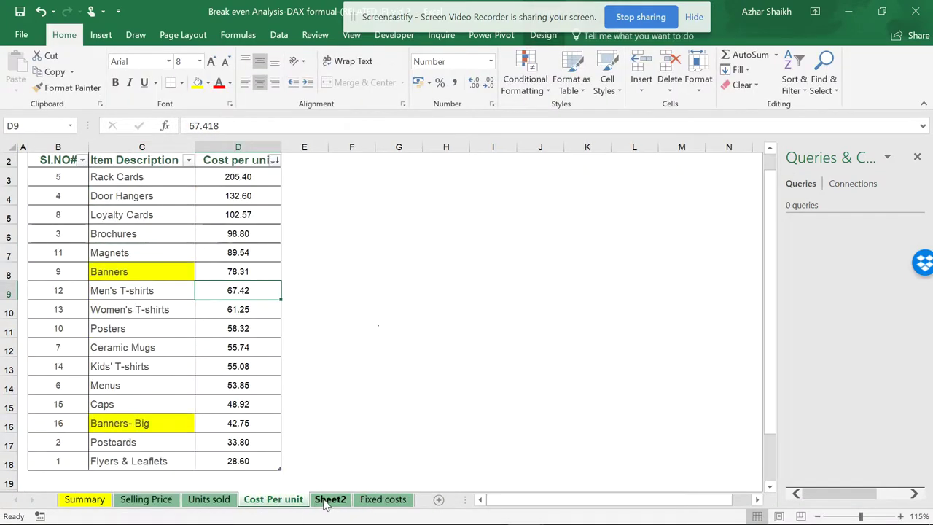
left_click(330, 500)
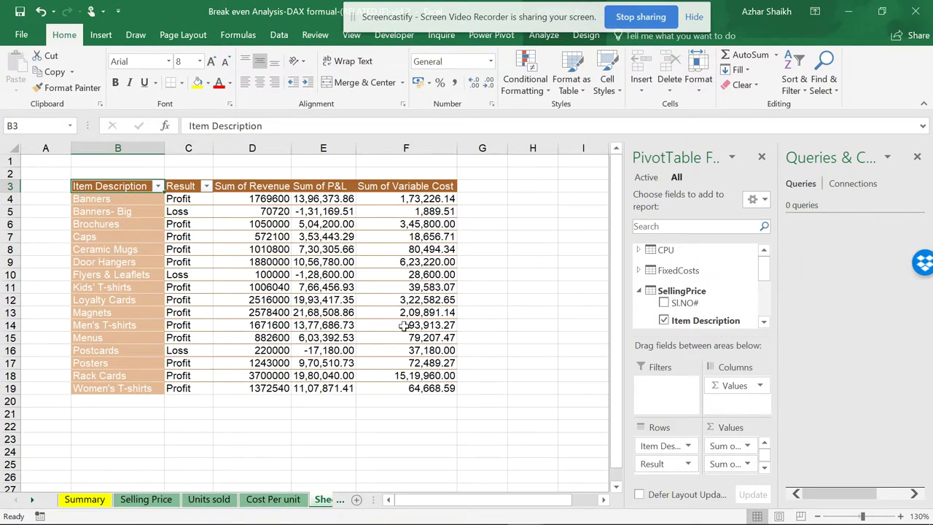
left_click(320, 501)
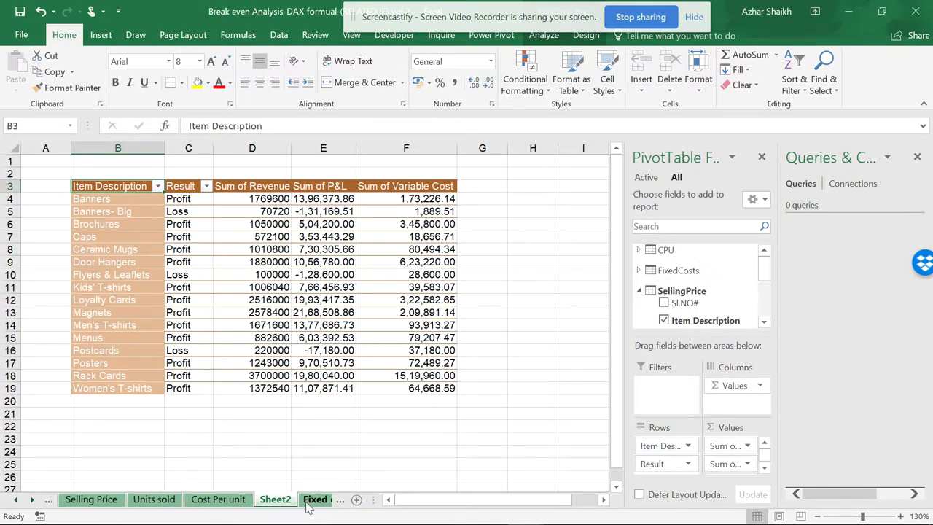
left_click(317, 502)
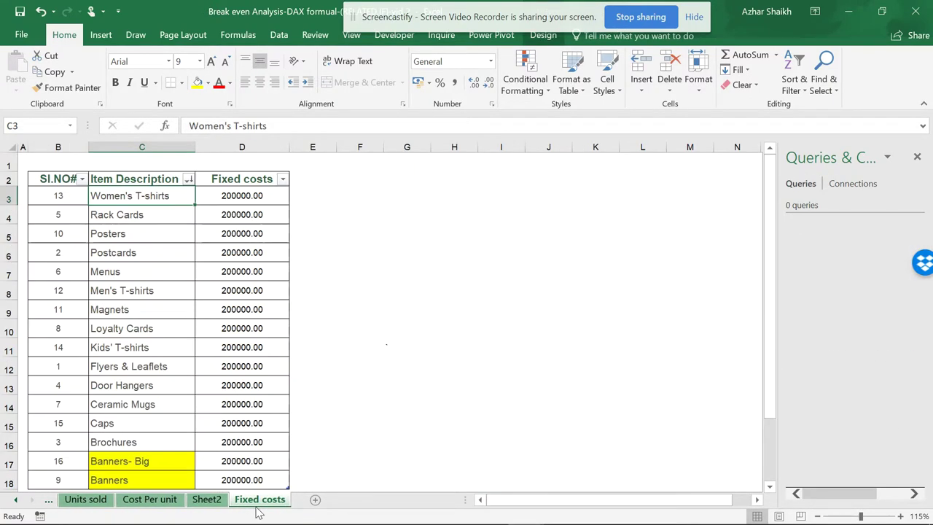
left_click(219, 499)
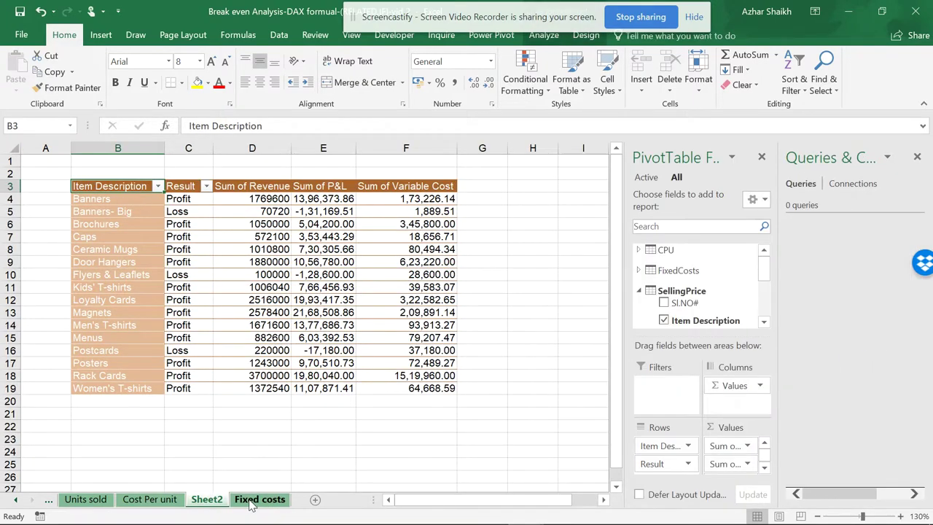
left_click(250, 502)
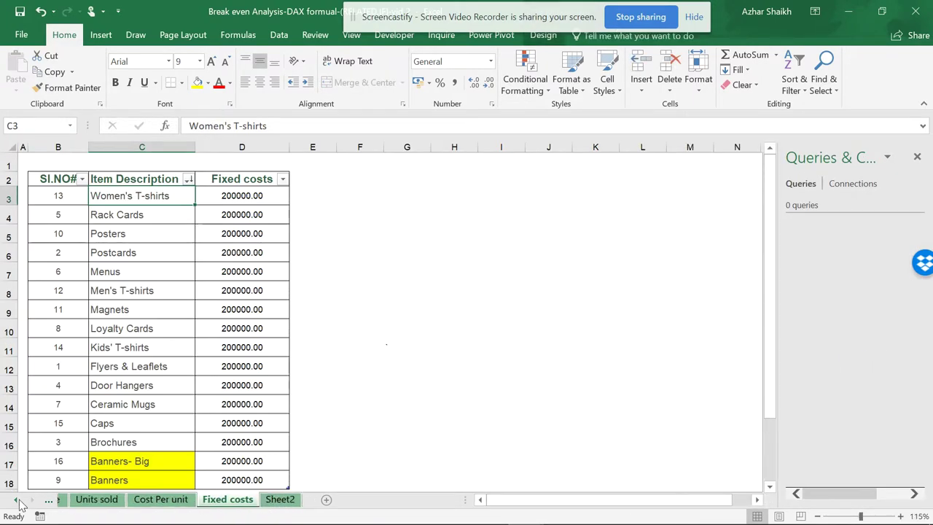
left_click(18, 502)
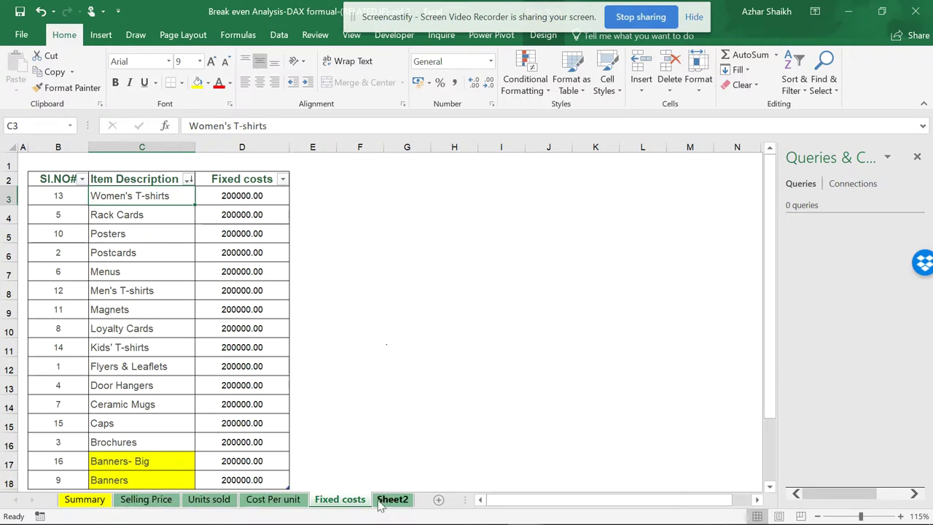
left_click(174, 502)
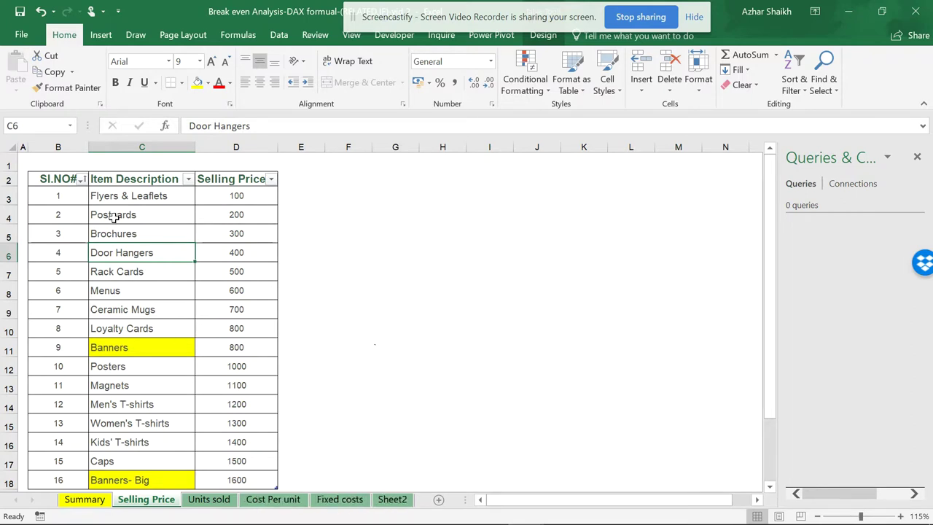
scroll(98, 393, "down", 1)
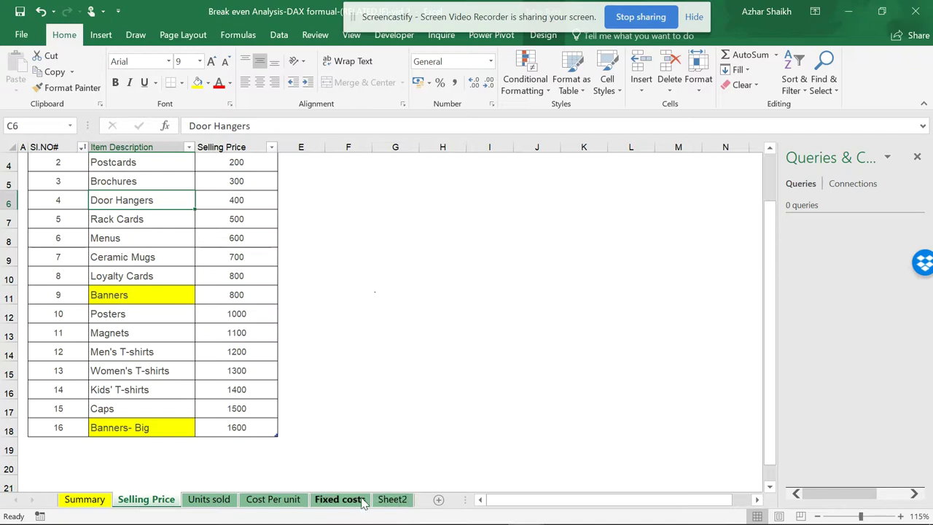
On the pivot sheet, sort items by Sum of Variable Cost from largest to smallest
key("ctrl+Page_Up")
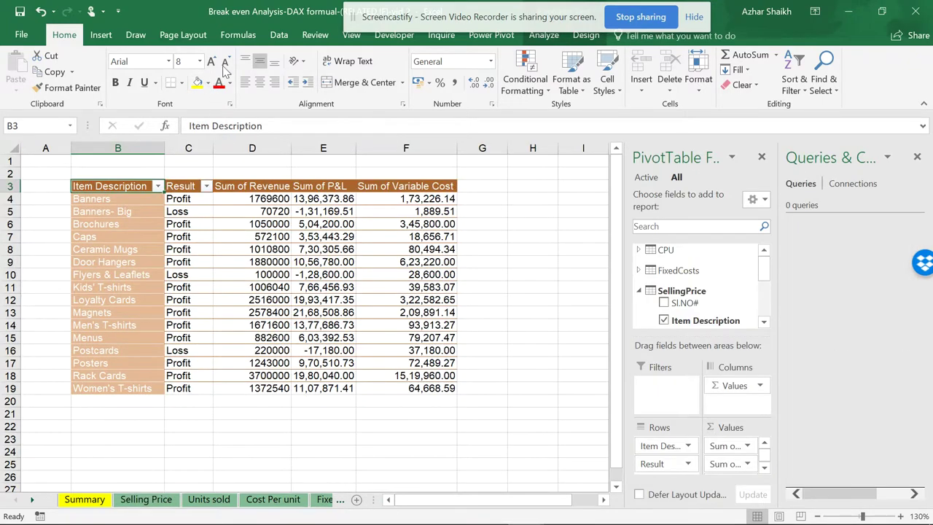
left_click(280, 35)
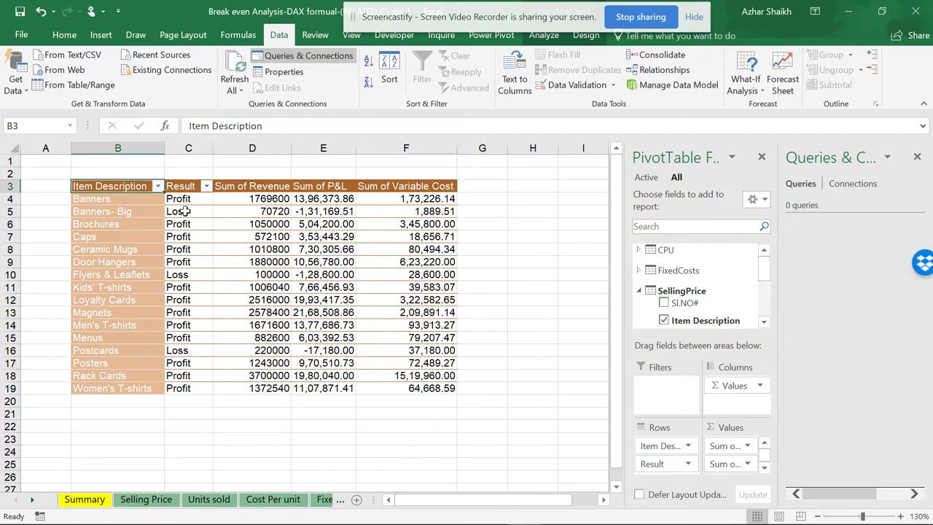
right_click(420, 198)
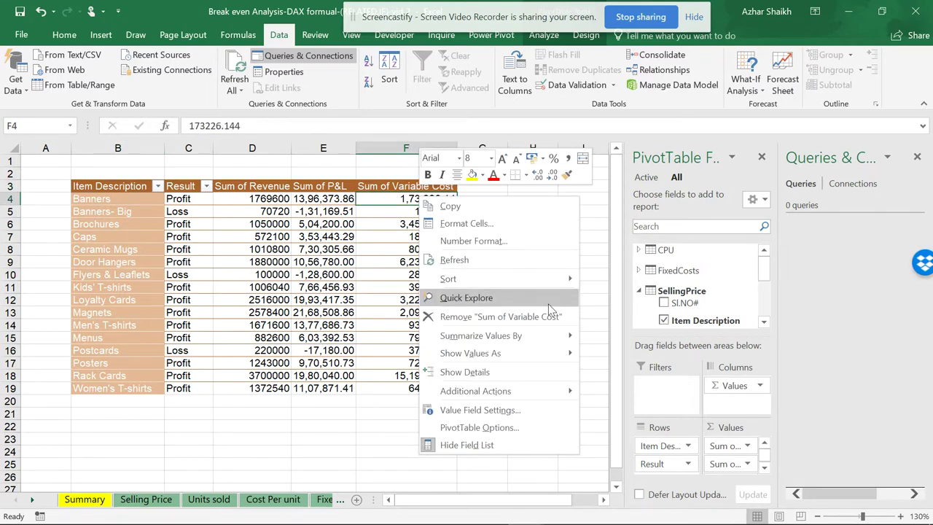
mouse_move(565, 280)
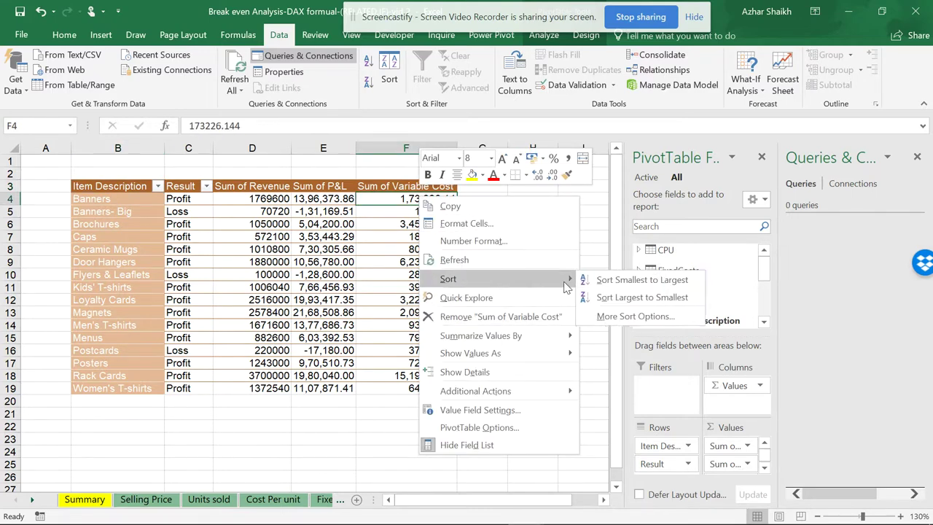
left_click(625, 298)
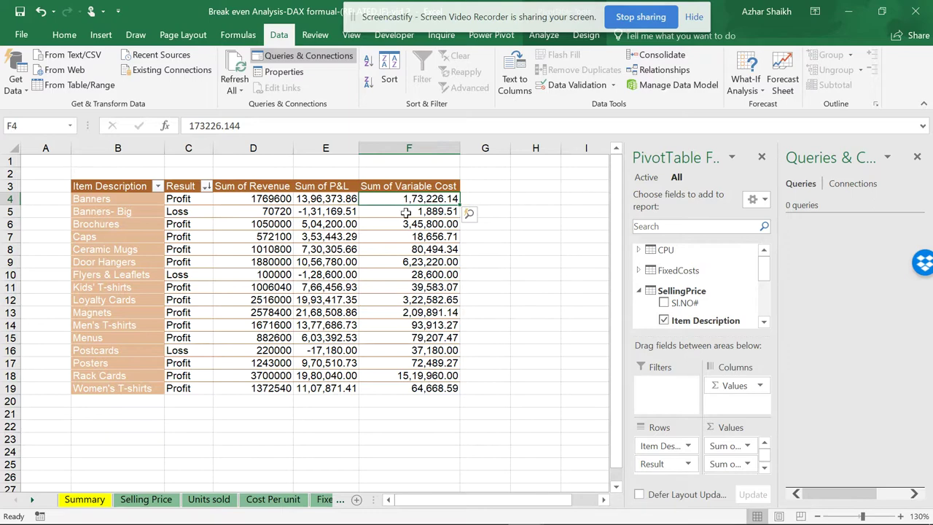
Check the Banners P&L value's context menu, then dismiss it without changes
left_click(323, 200)
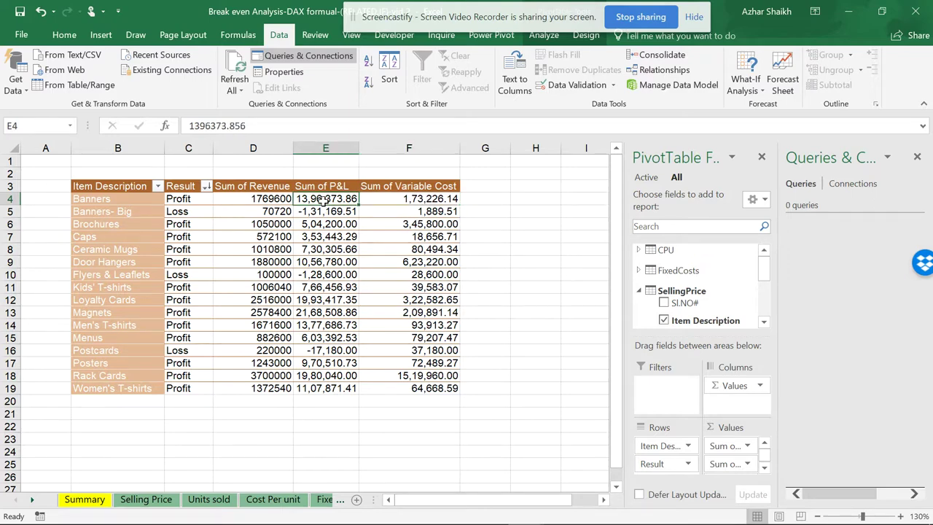
right_click(325, 200)
key("Escape")
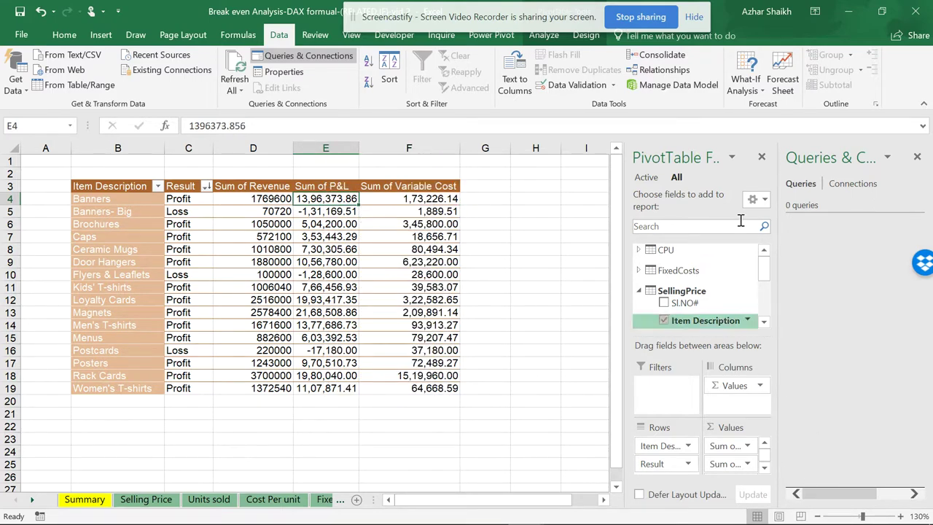
left_click(762, 157)
Reorder the pivot values so Revenue comes before Sum of P&L, which becomes the last column
left_click_drag(568, 167, 670, 44)
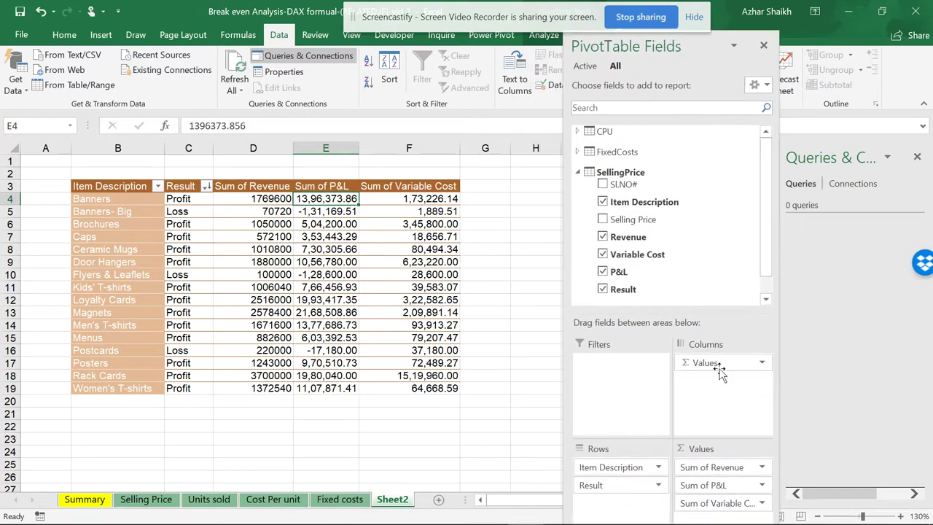
left_click_drag(713, 470, 708, 519)
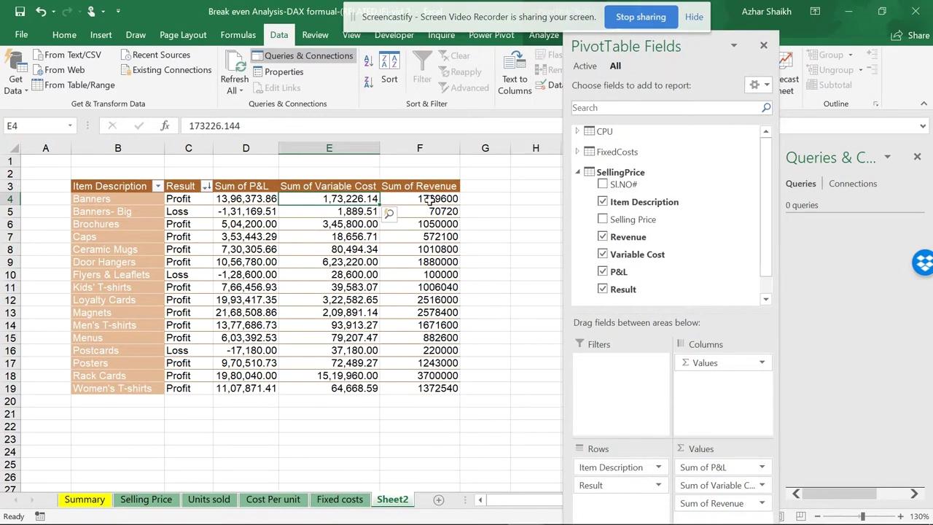
left_click(430, 199)
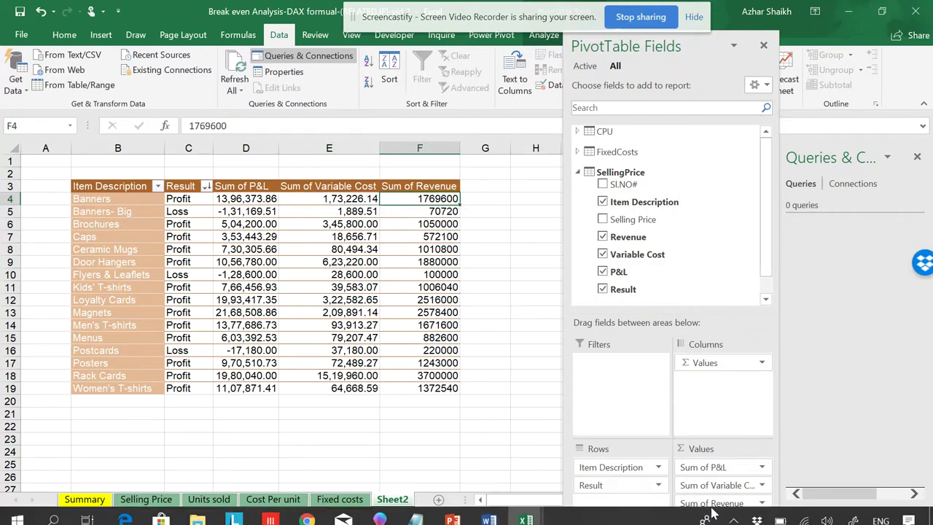
left_click_drag(708, 467, 709, 519)
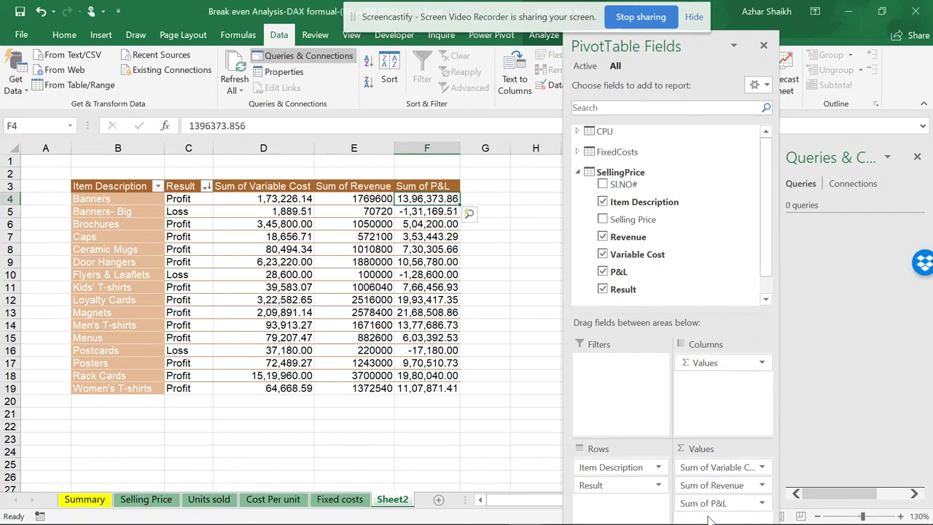
Sort the Sum of P&L values smallest to largest, then largest to smallest
right_click(420, 202)
mouse_move(532, 280)
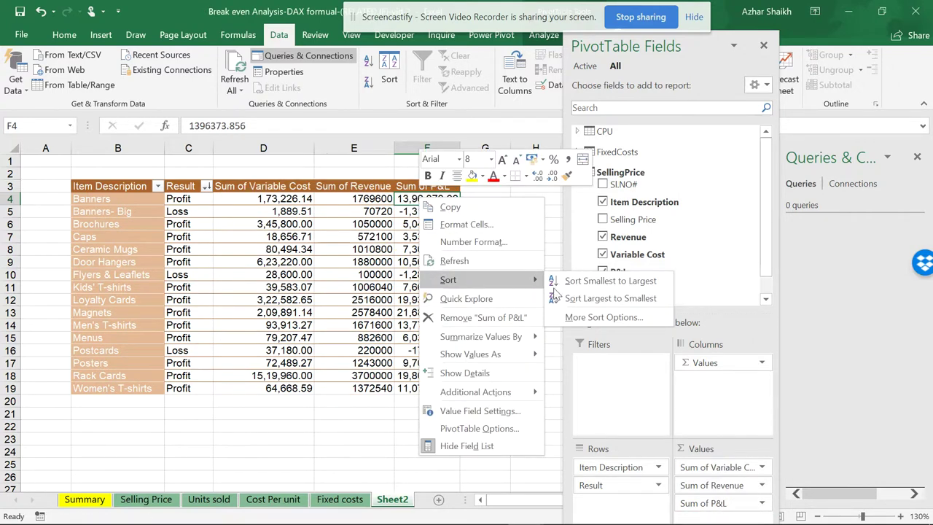
left_click(583, 285)
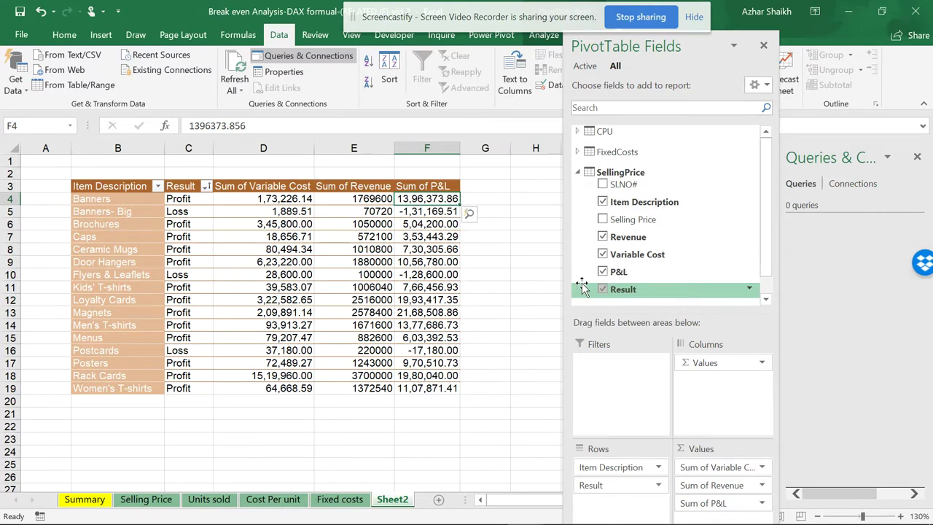
right_click(433, 197)
mouse_move(525, 282)
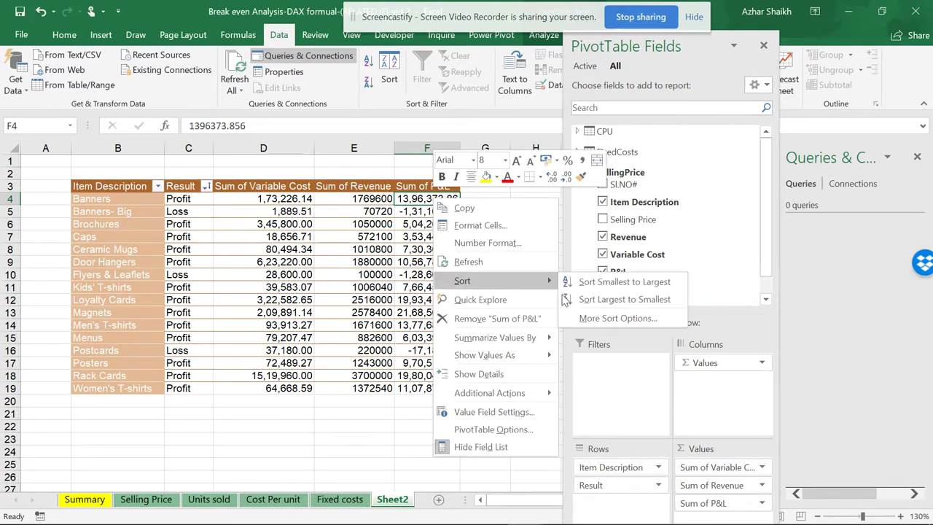
left_click(596, 305)
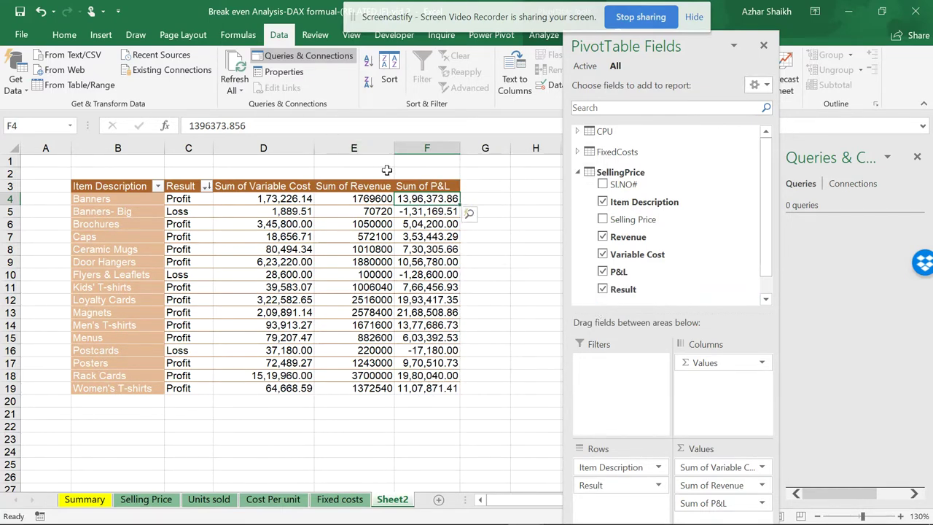
Widen column F so the Sum of P&L values display fully
left_click(303, 241)
left_click(422, 225)
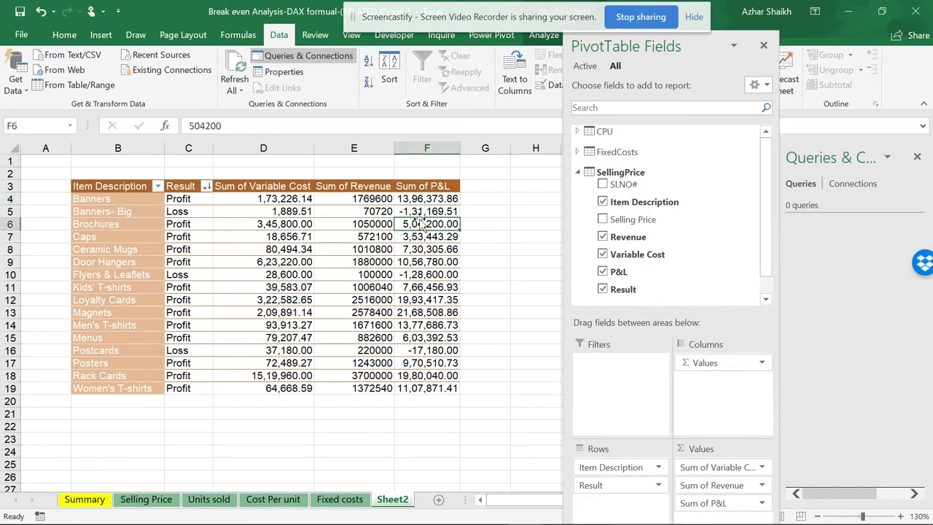
left_click(168, 199)
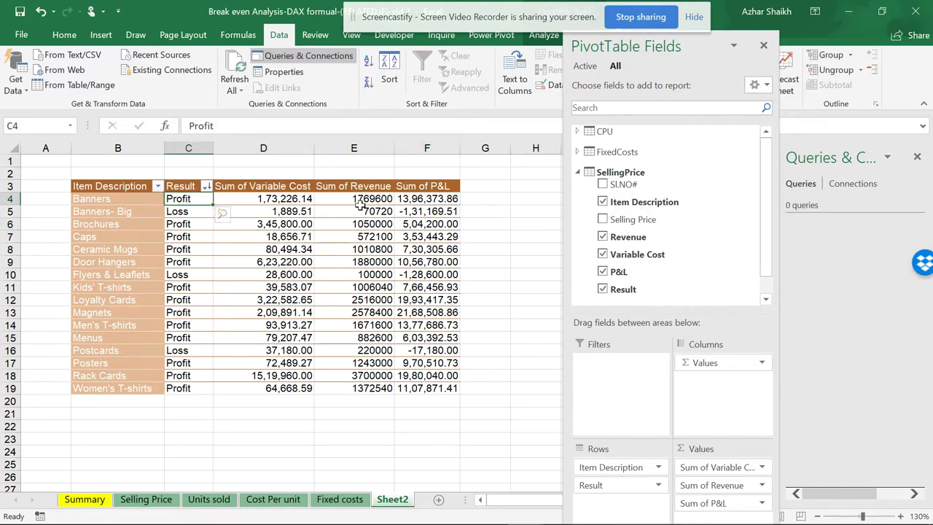
left_click_drag(460, 150, 477, 153)
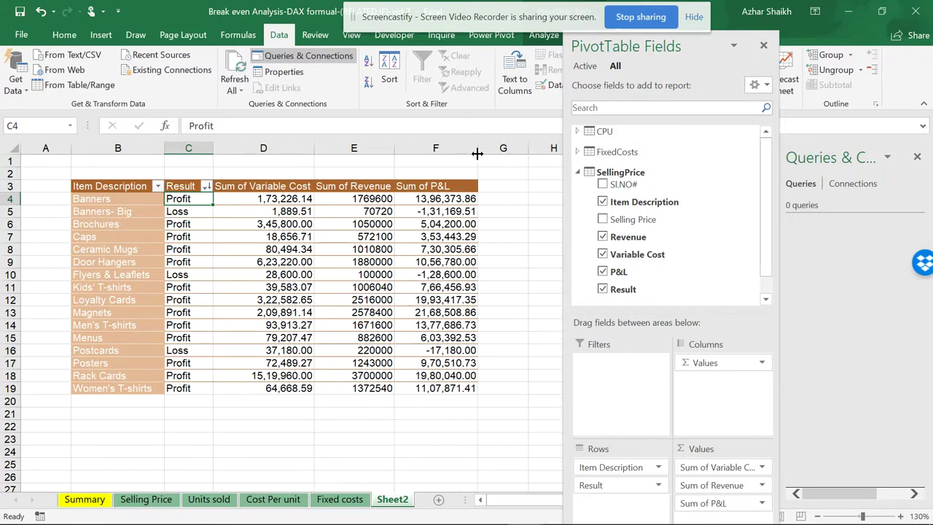
left_click(445, 338)
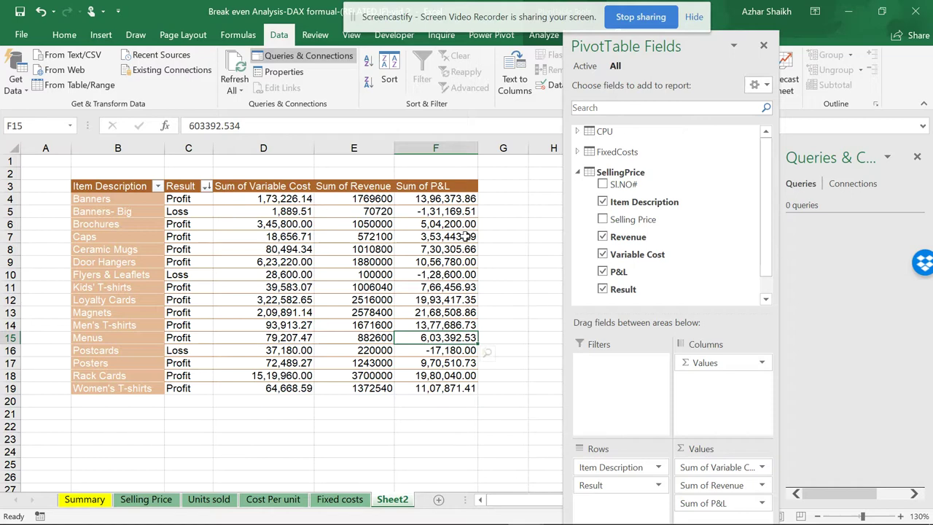
Sort the Result field's Profit and Loss labels A to Z
left_click(184, 353)
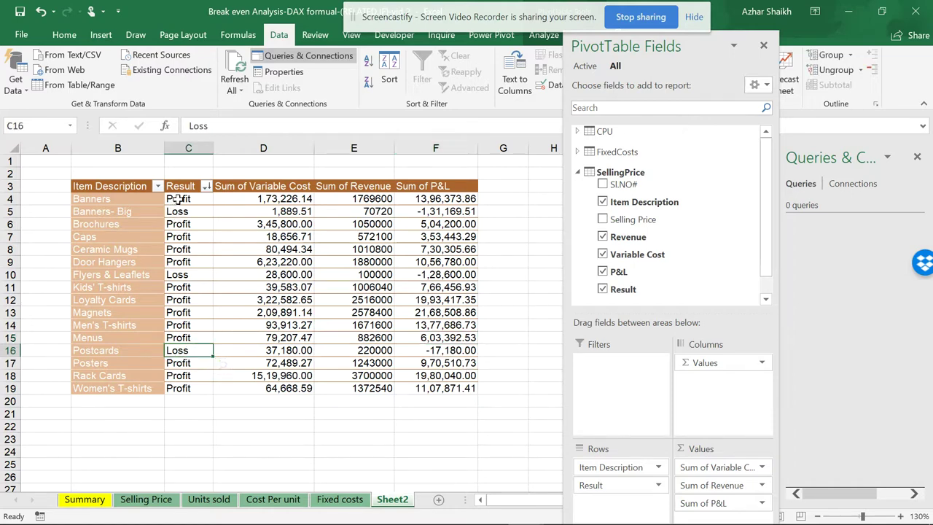
right_click(181, 203)
mouse_move(296, 246)
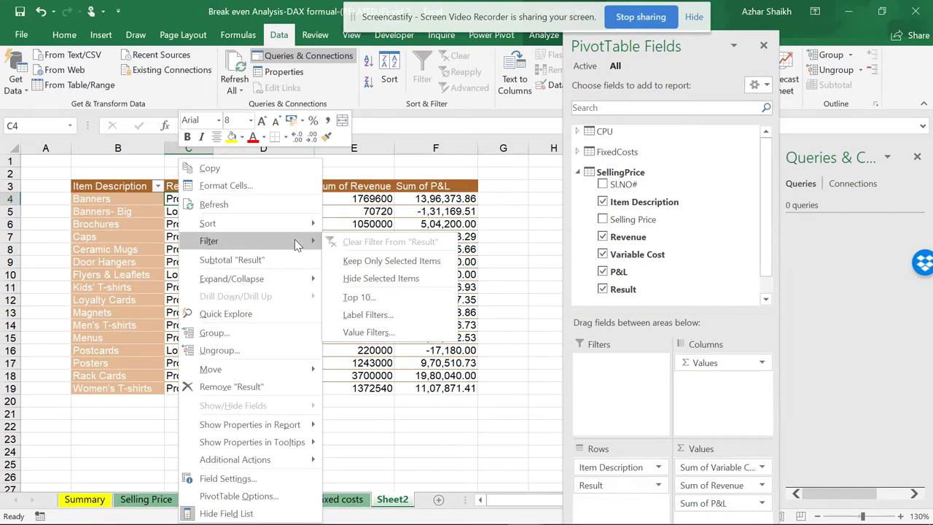
mouse_move(293, 227)
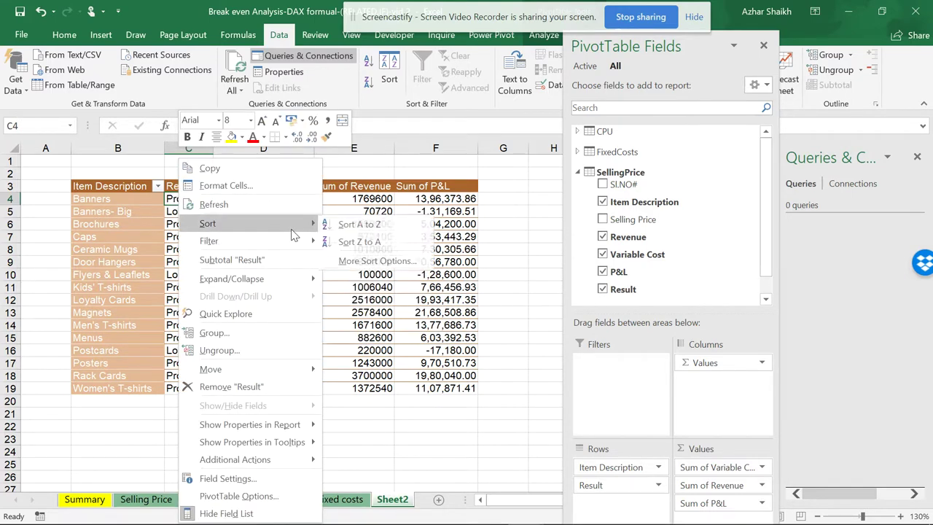
left_click(349, 228)
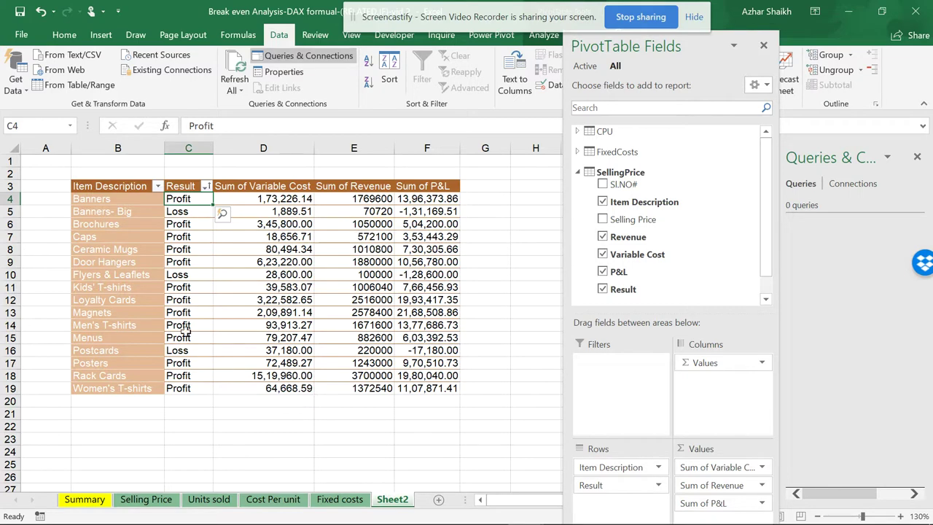
Review the Result field's Label Filters and close the dropdown without changes
left_click(207, 186)
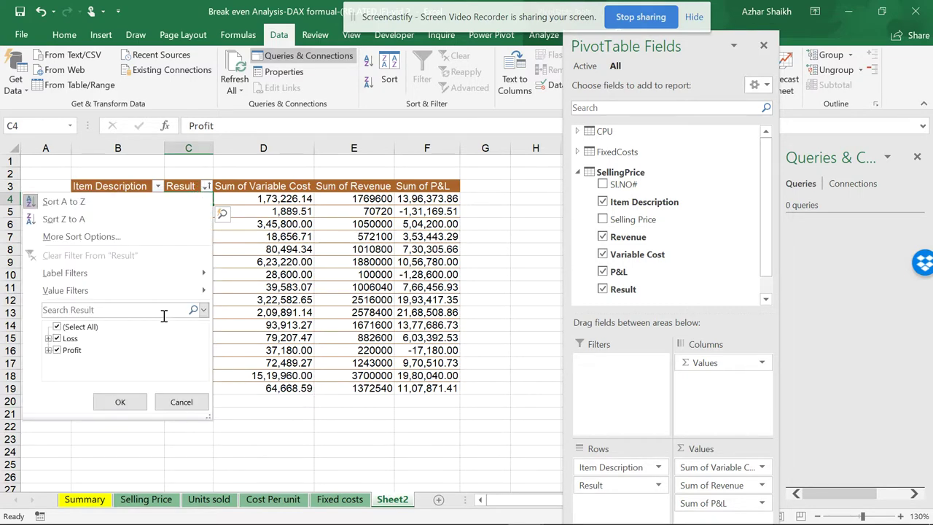
mouse_move(177, 271)
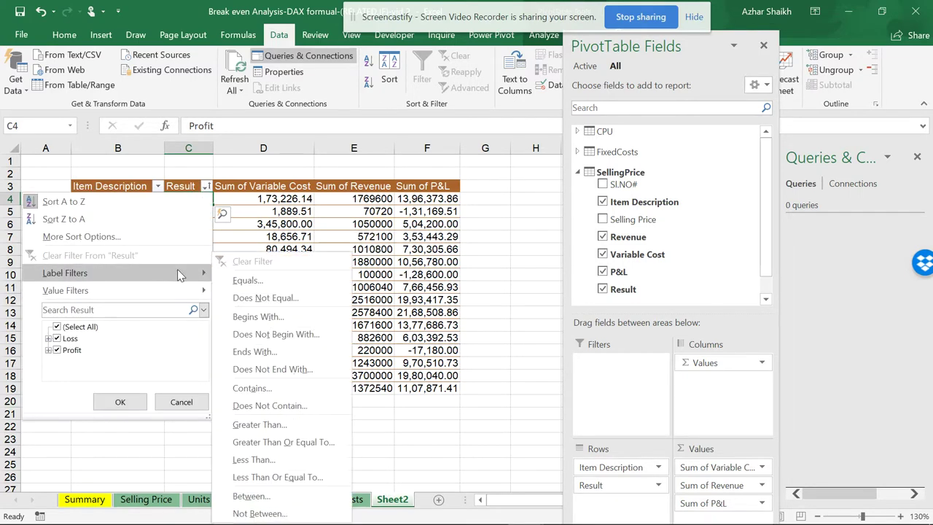
left_click(109, 219)
scroll(224, 273, "down", 2)
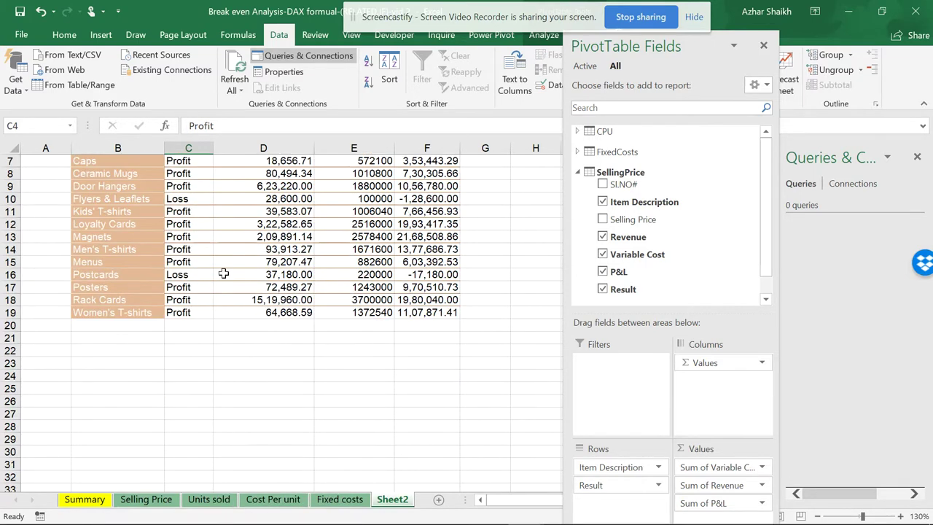
scroll(224, 273, "up", 2)
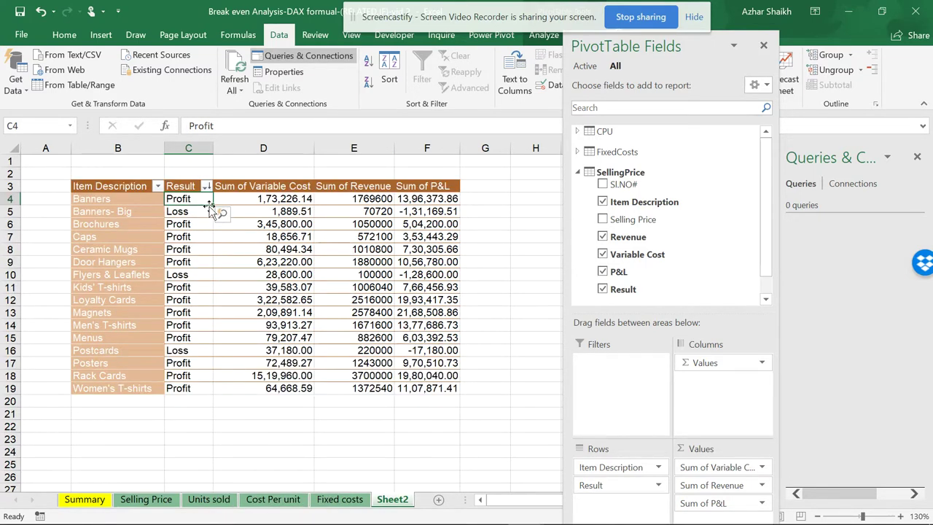
left_click(310, 203)
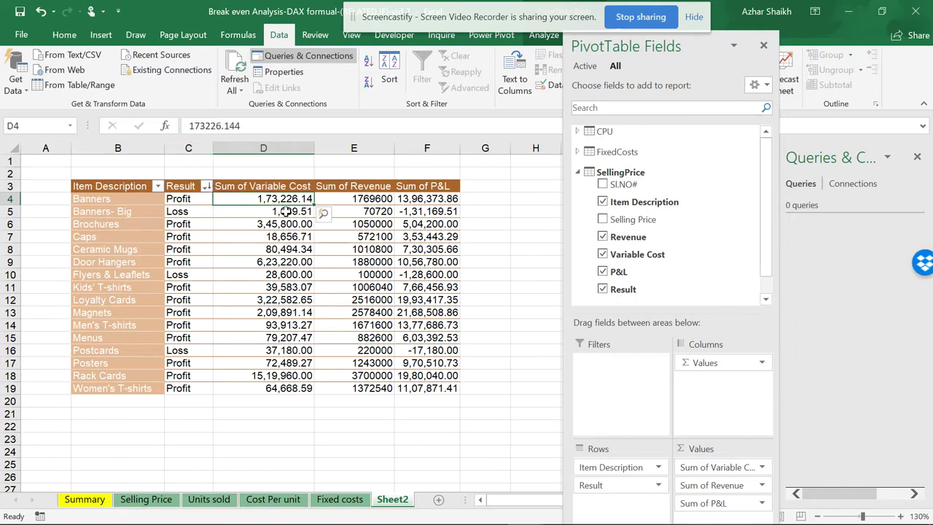
left_click(432, 203)
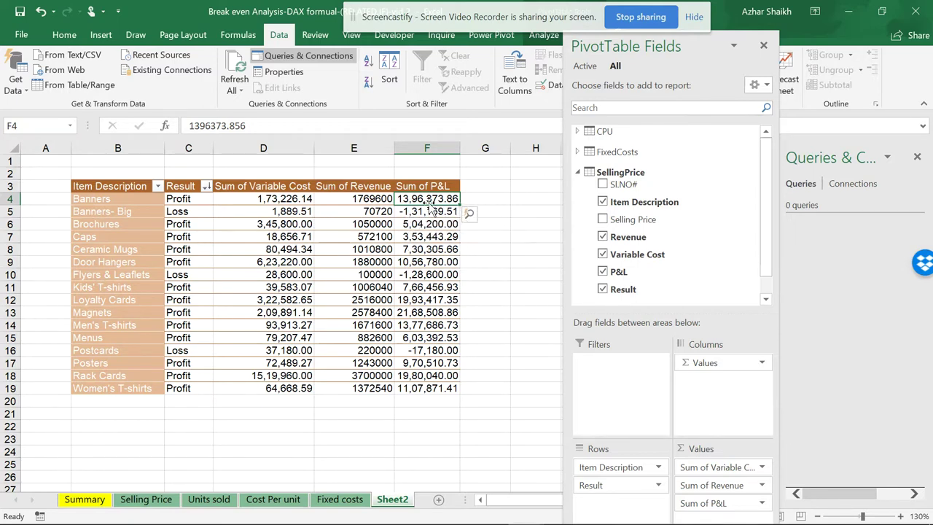
Select the P&L values in F4:F19 and close the PivotTable Fields pane
mouse_move(427, 199)
left_mouse_down()
mouse_move(430, 354)
mouse_move(474, 390)
mouse_move(441, 389)
left_mouse_up()
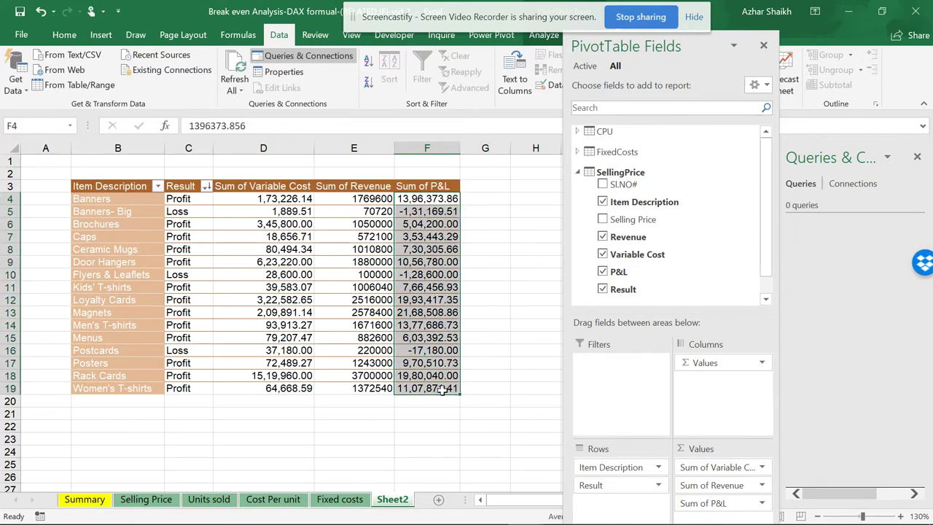
left_click(764, 45)
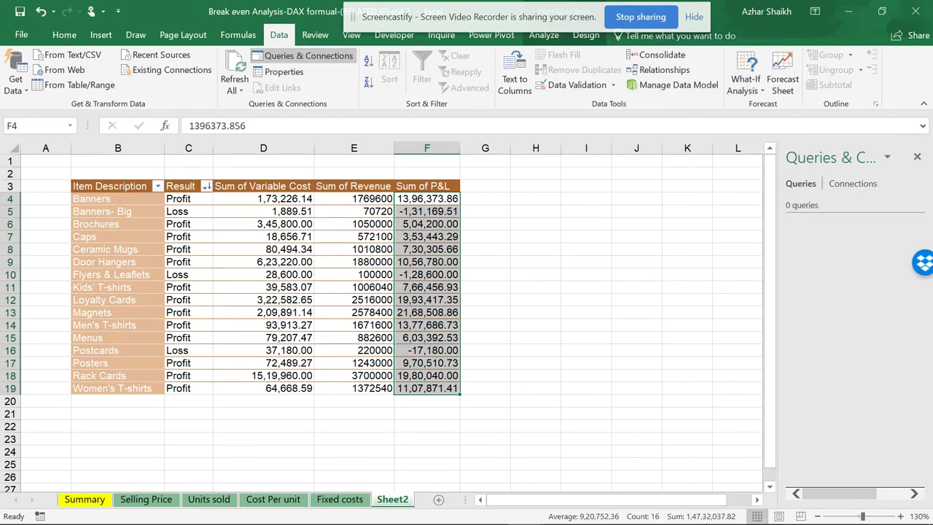
mouse_move(700, 522)
mouse_move(427, 278)
Scroll through the Summary sheet's Break even Analysis outline, then move to the Selling Price sheet
left_click(91, 504)
scroll(142, 247, "up", 3)
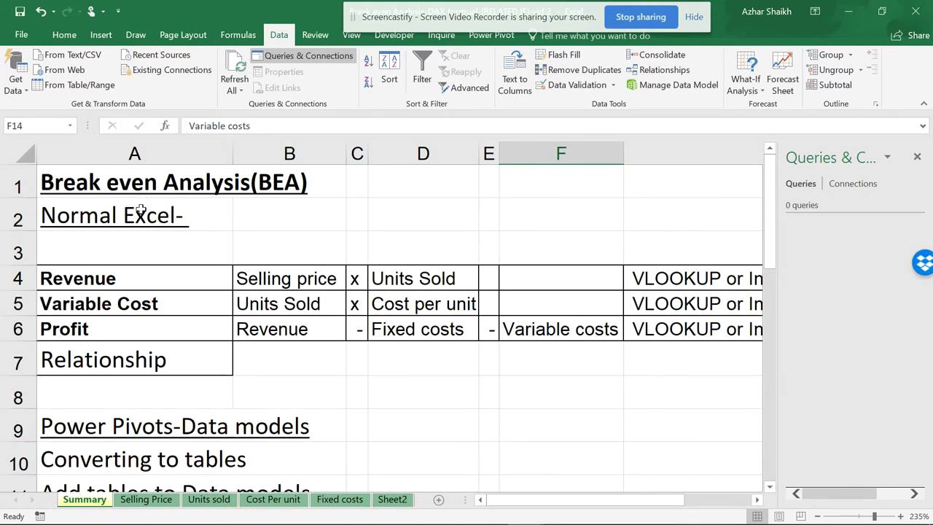
scroll(139, 224, "down", 3)
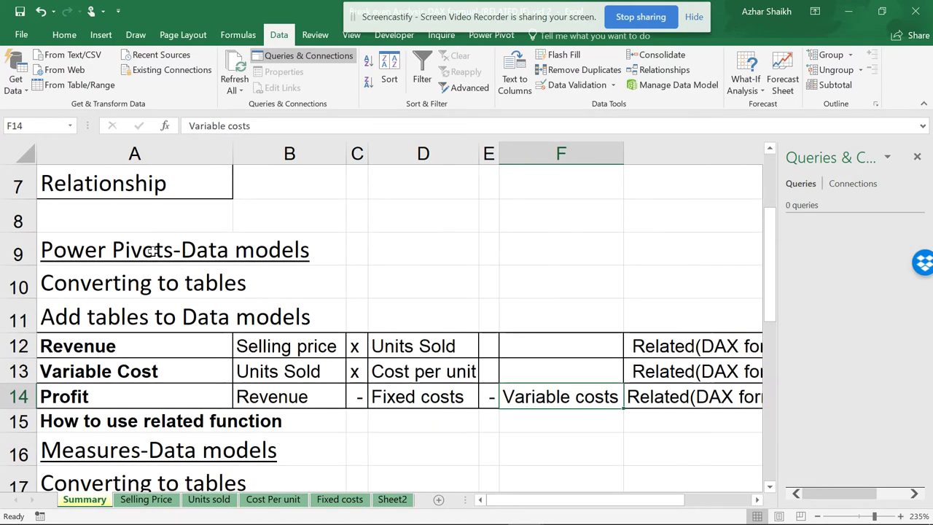
scroll(149, 241, "down", 1)
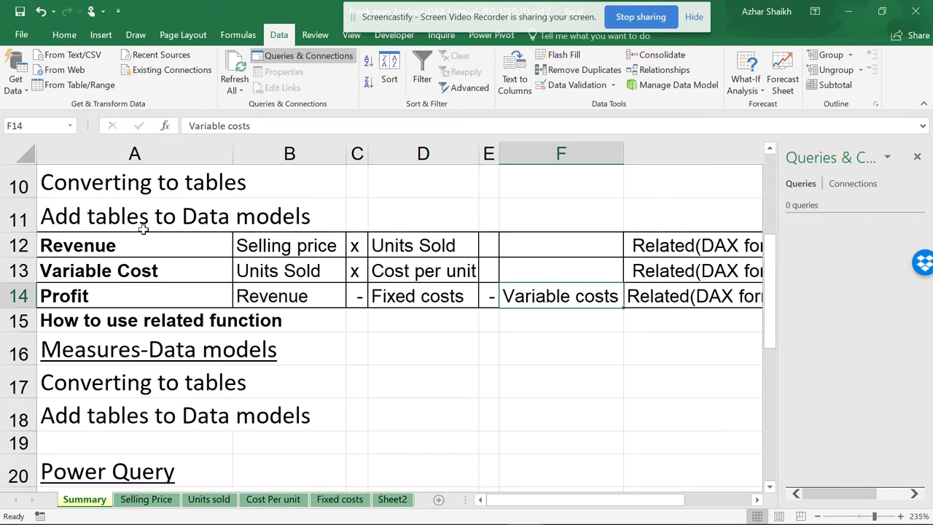
scroll(142, 228, "down", 2)
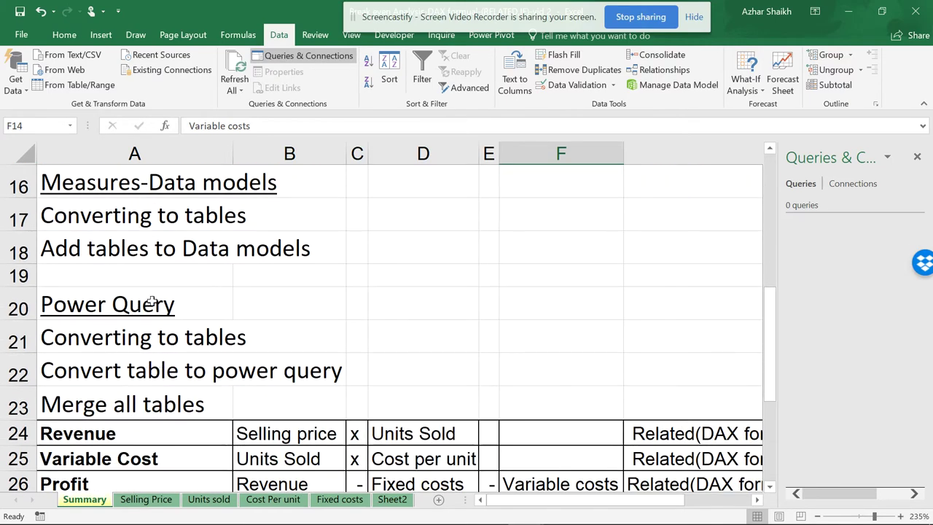
scroll(147, 284, "down", 2)
scroll(146, 270, "up", 1)
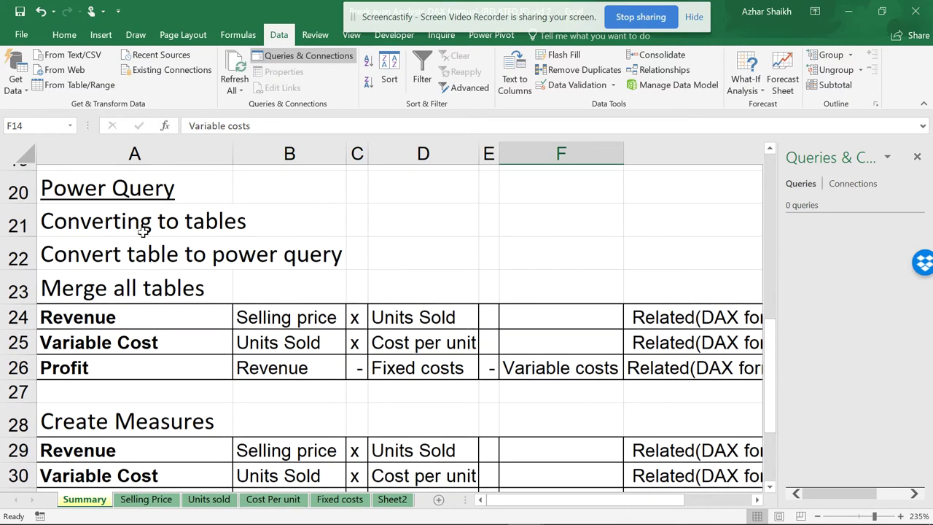
scroll(141, 240, "down", 1)
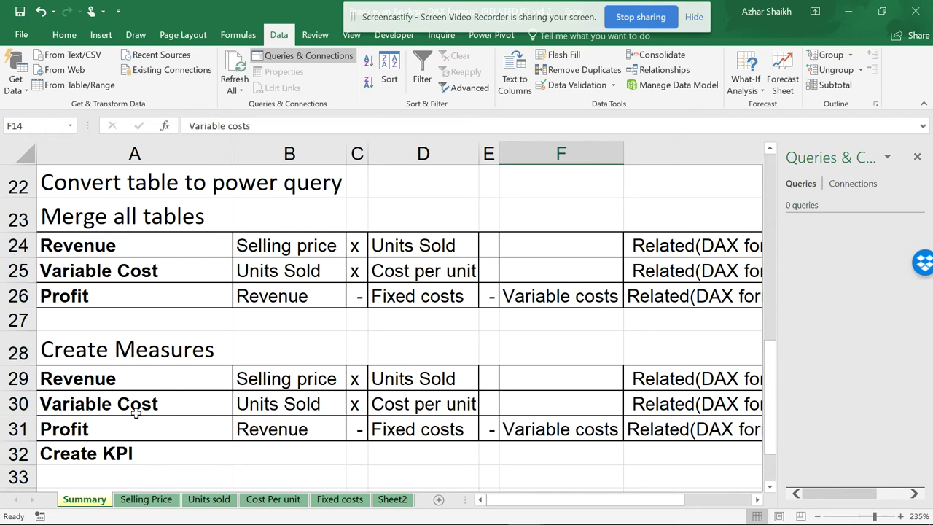
scroll(128, 350, "up", 2)
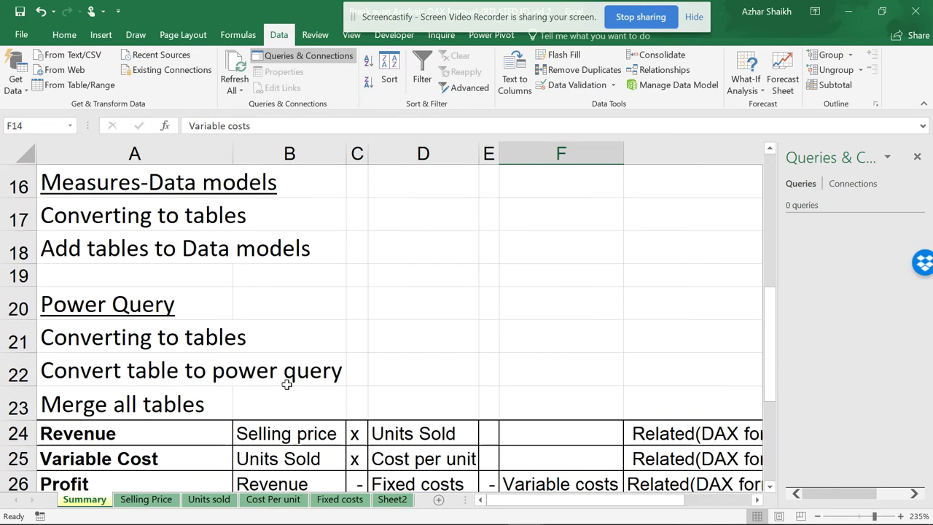
left_click(163, 504)
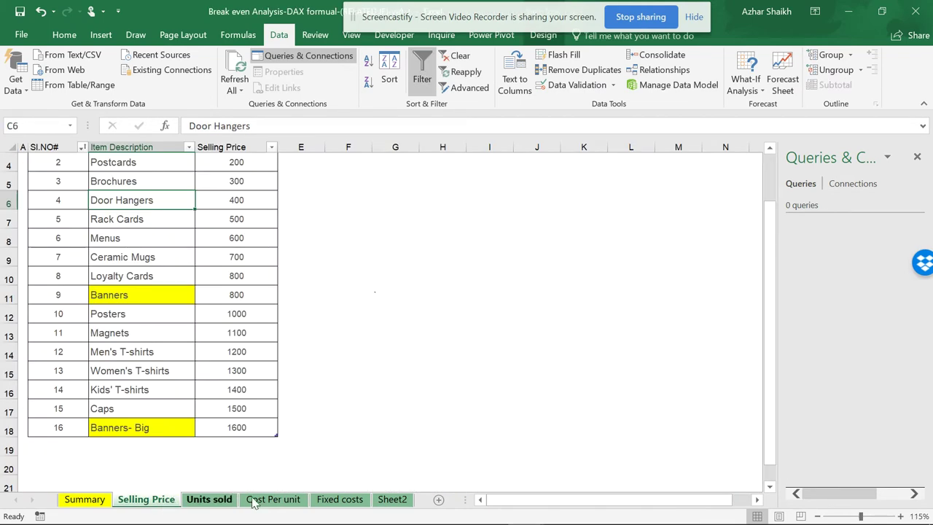
On Sheet2, view the Sort options for P&L cell F4 and dismiss them without sorting
left_click(401, 499)
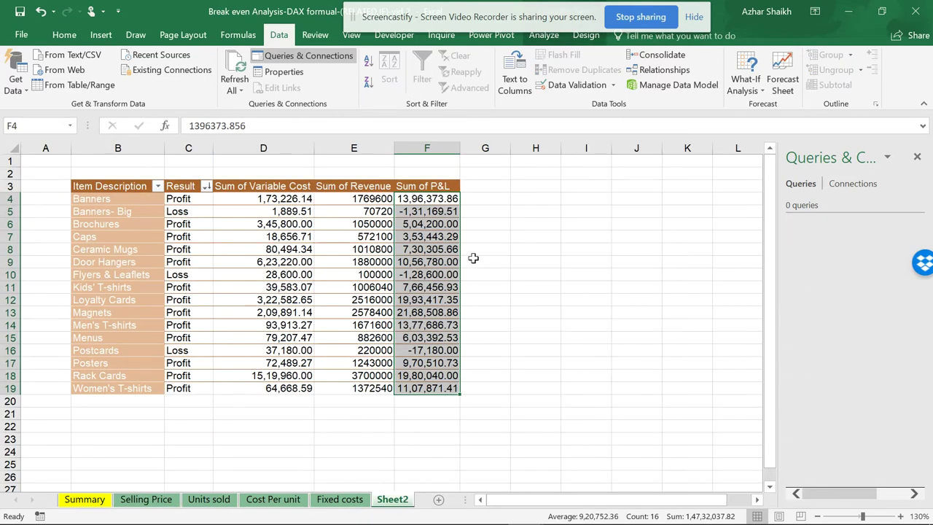
left_click(414, 204)
right_click(431, 199)
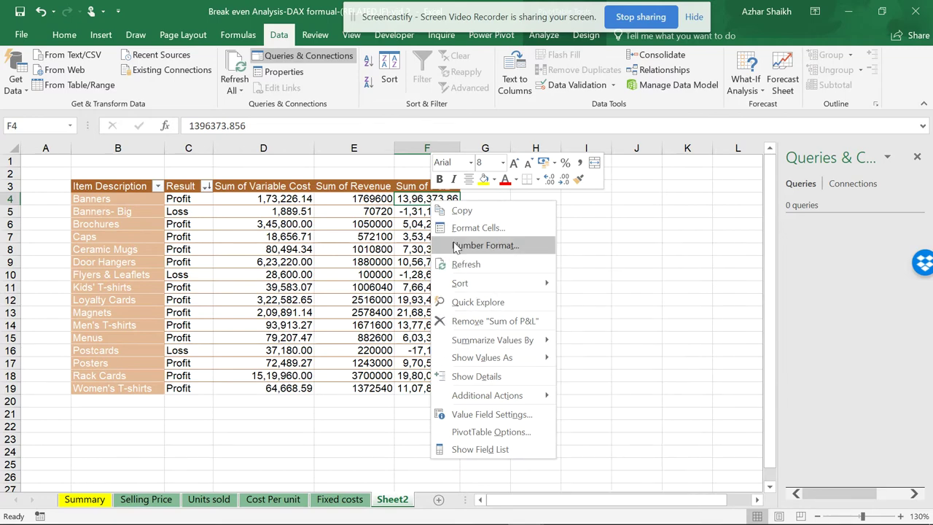
mouse_move(461, 286)
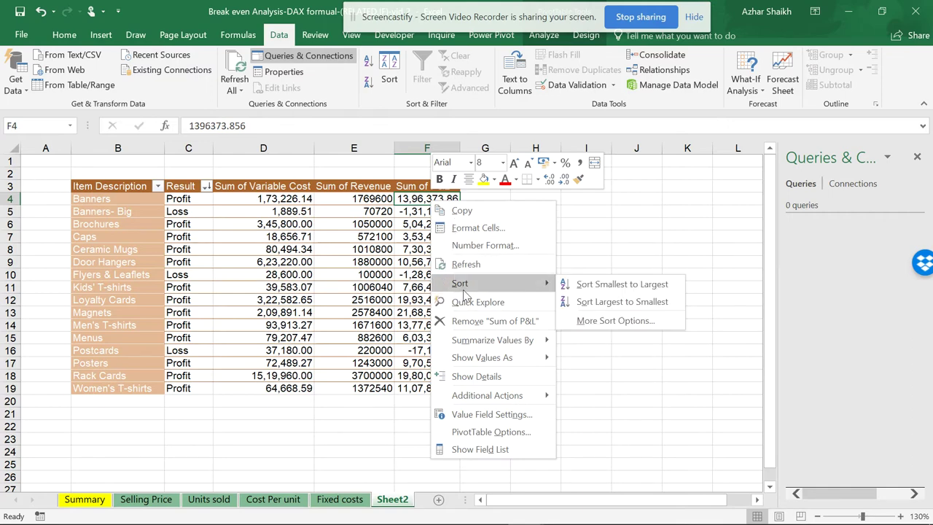
left_click(371, 235)
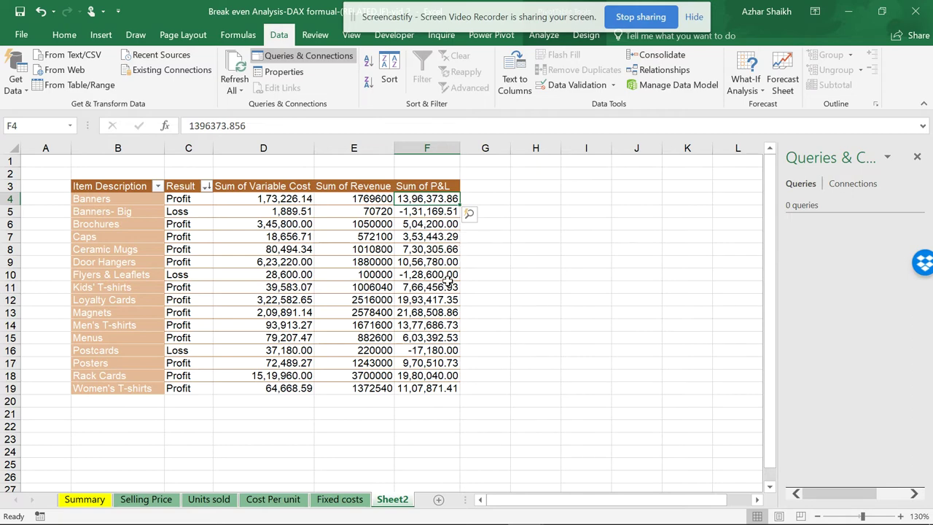